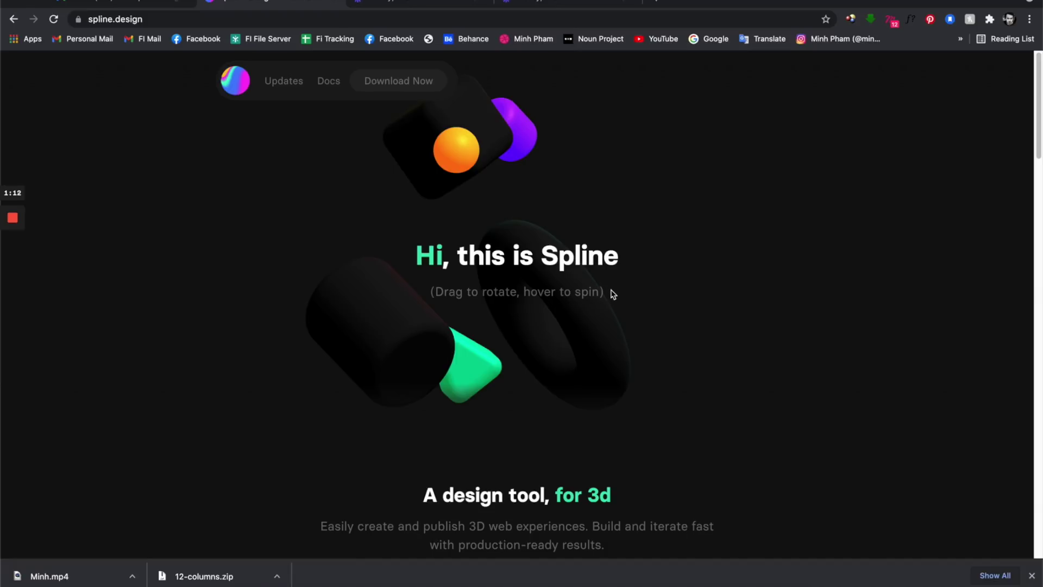
# Spin the 3D hero shapes on spline.design and scroll down the landing page.
pyautogui.moveTo(705, 308); pyautogui.dragTo(575, 320)
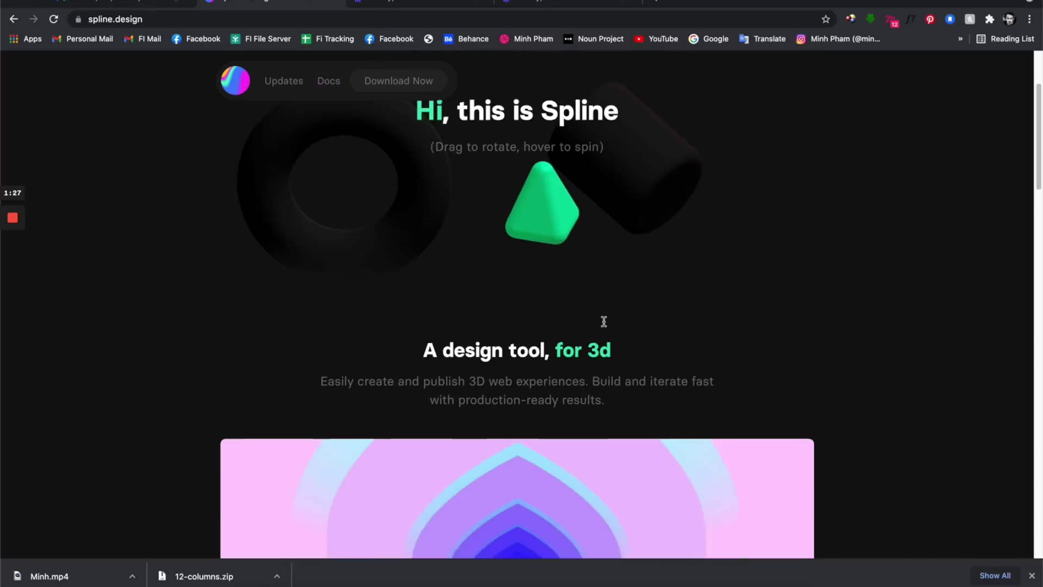
pyautogui.scroll(-2, 603, 321)
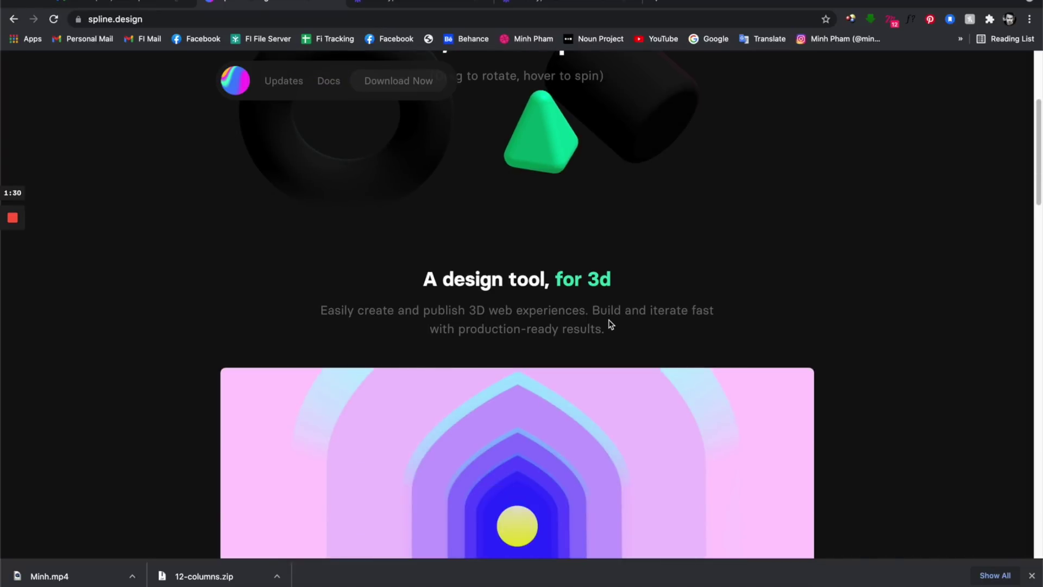
pyautogui.scroll(-5, 611, 325)
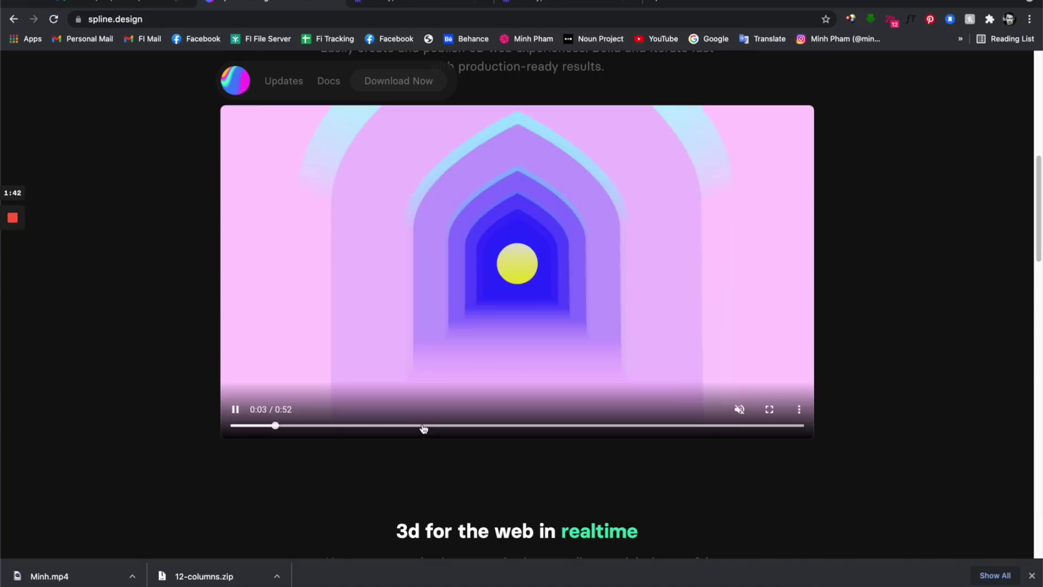
# Skip ahead through the demo video, pause it, and scroll further down the page.
pyautogui.click(421, 427)
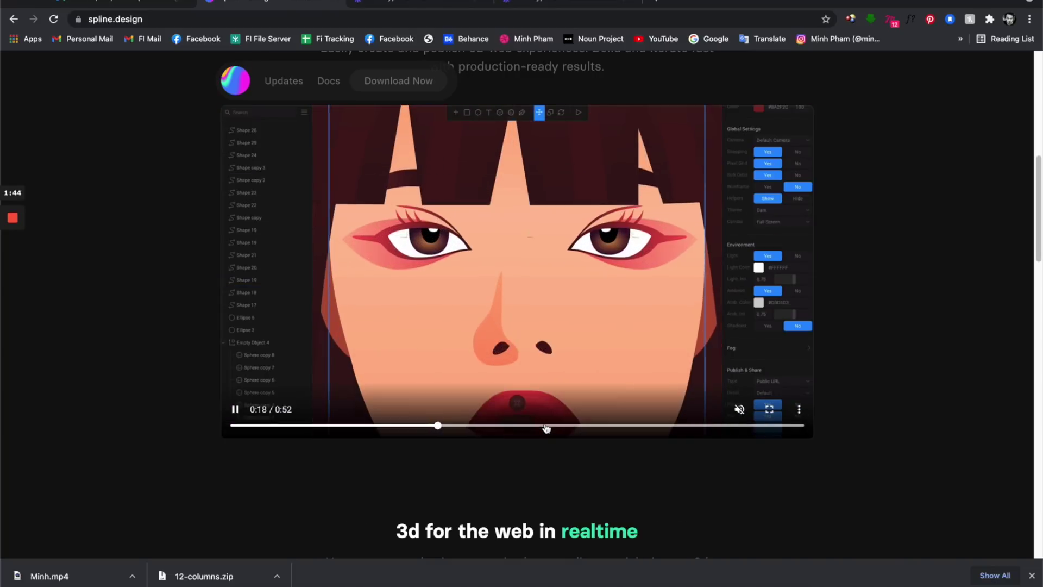
pyautogui.click(577, 427)
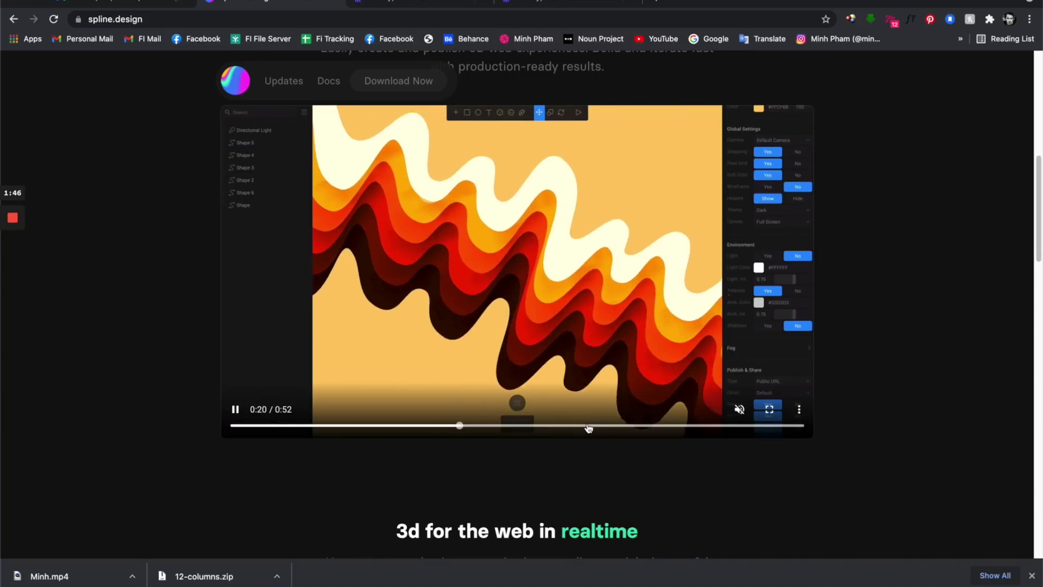
pyautogui.click(587, 425)
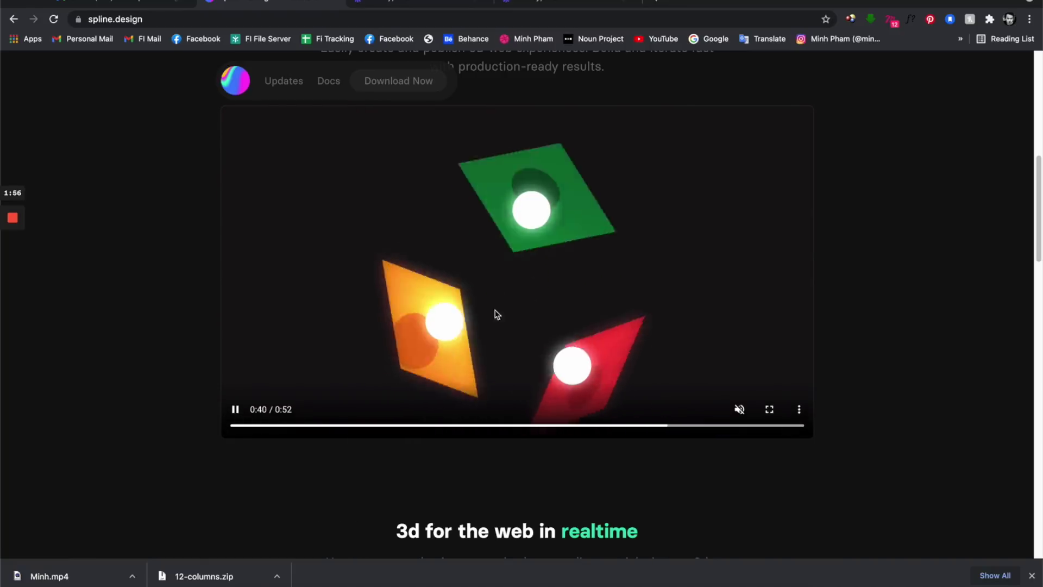
pyautogui.click(239, 409)
pyautogui.scroll(-6, 531, 272)
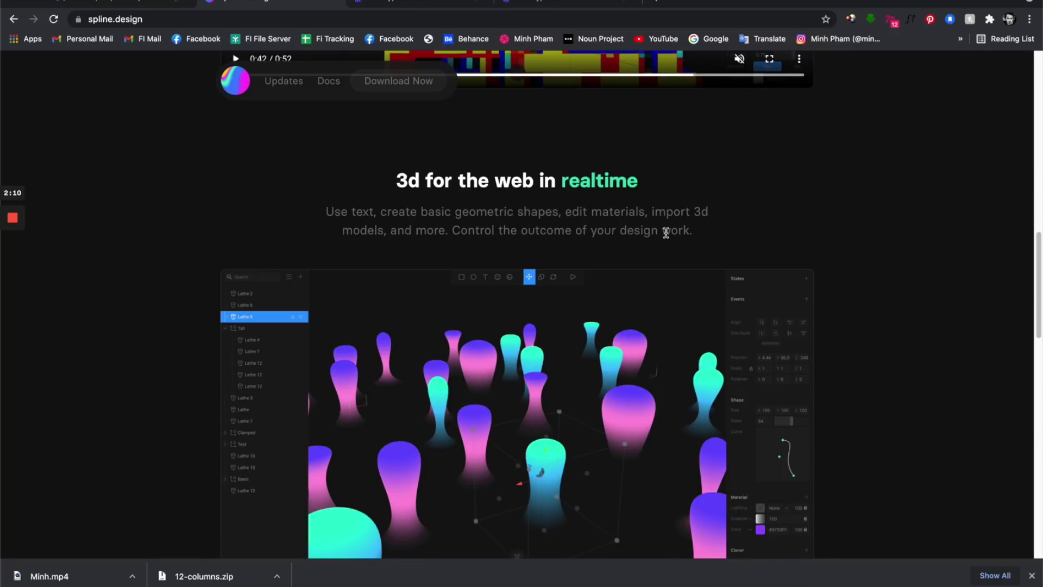
pyautogui.scroll(-10, 666, 232)
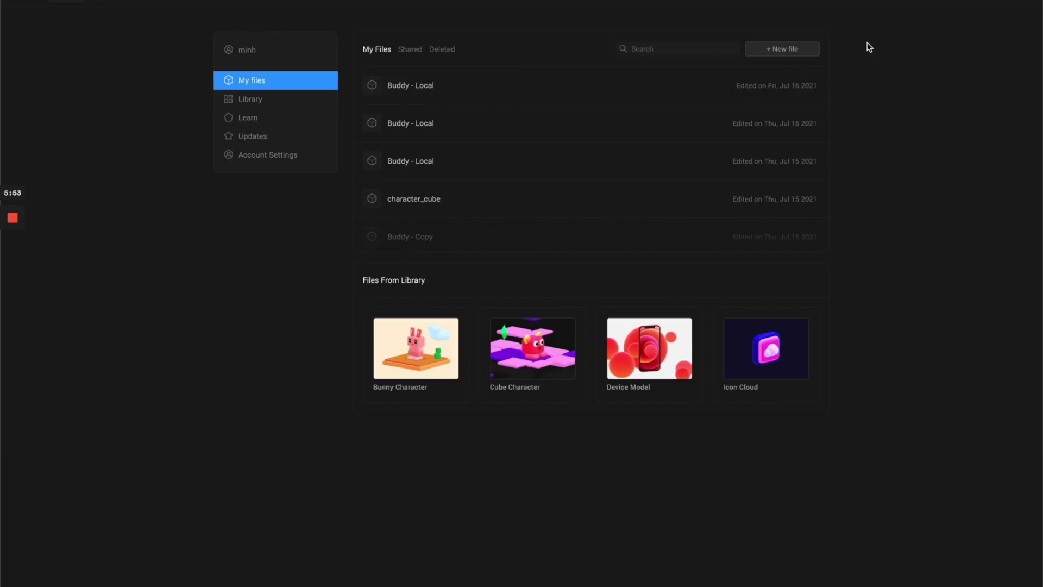
# Create a new blank file from the My Files dashboard.
pyautogui.click(810, 52)
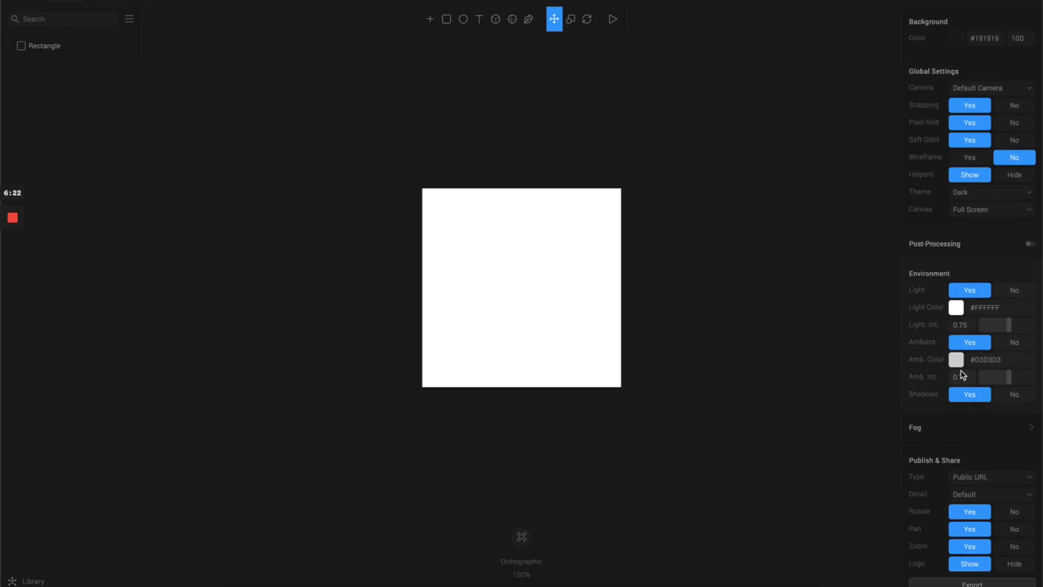
# Select the default white Rectangle and delete it, leaving an empty canvas.
pyautogui.click(44, 47)
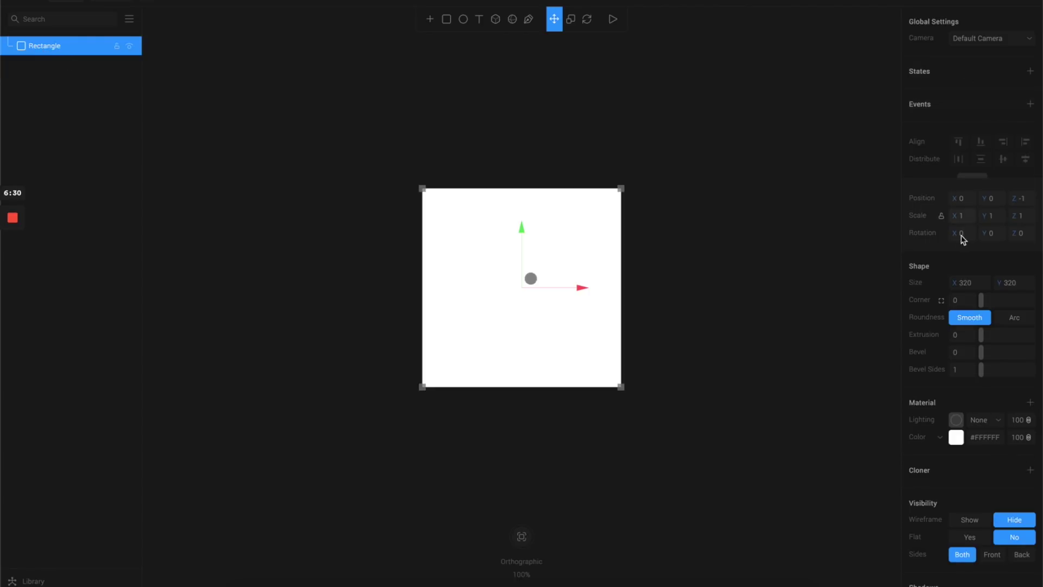
pyautogui.click(712, 221)
pyautogui.click(533, 243)
pyautogui.click(719, 180)
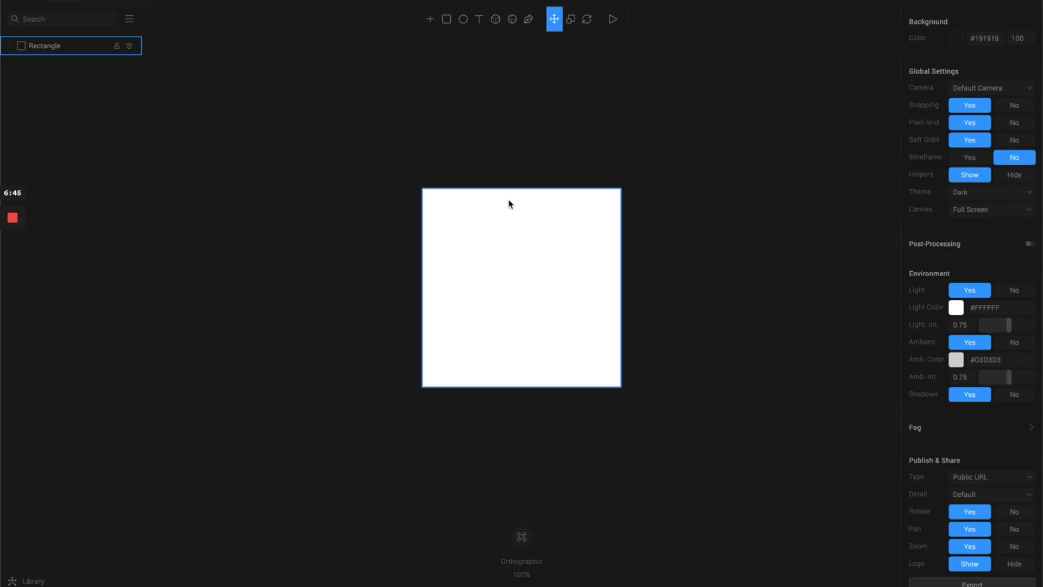
pyautogui.click(690, 186)
pyautogui.click(546, 257)
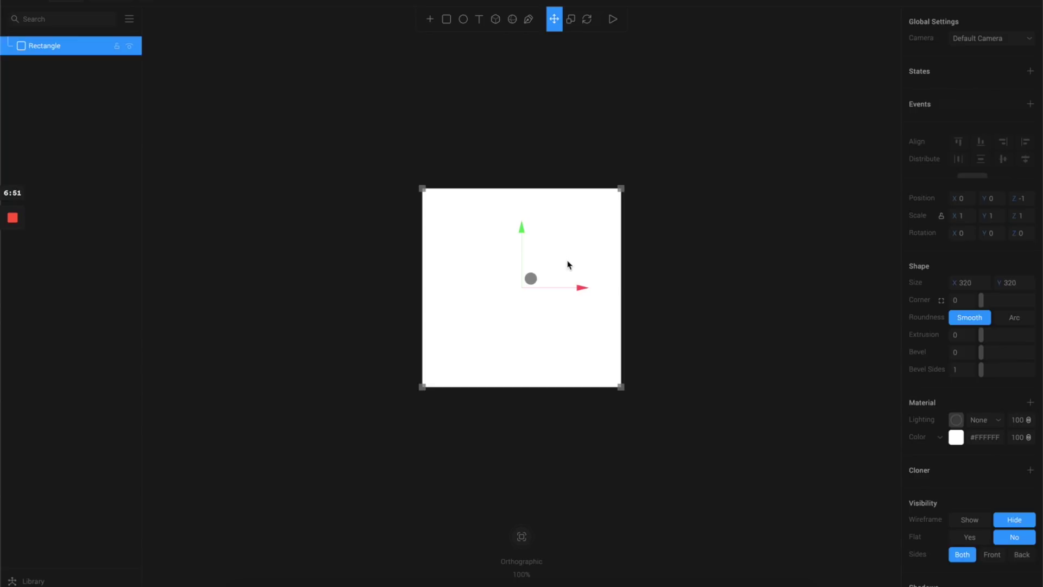
pyautogui.press('Delete')
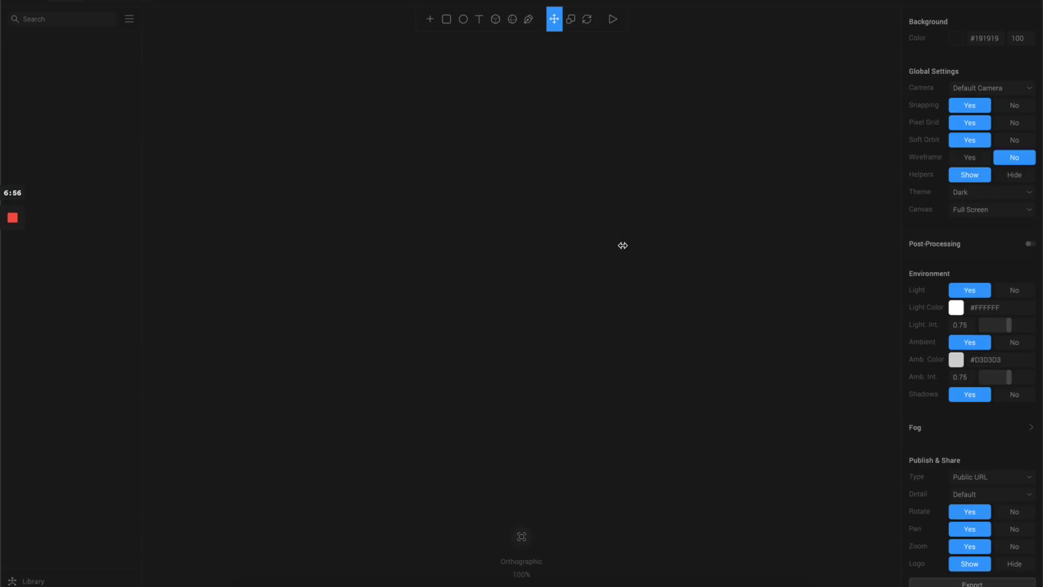
# Draw a Sphere near the canvas centre from the add-object menu.
pyautogui.click(435, 22)
pyautogui.click(472, 68)
pyautogui.click(432, 22)
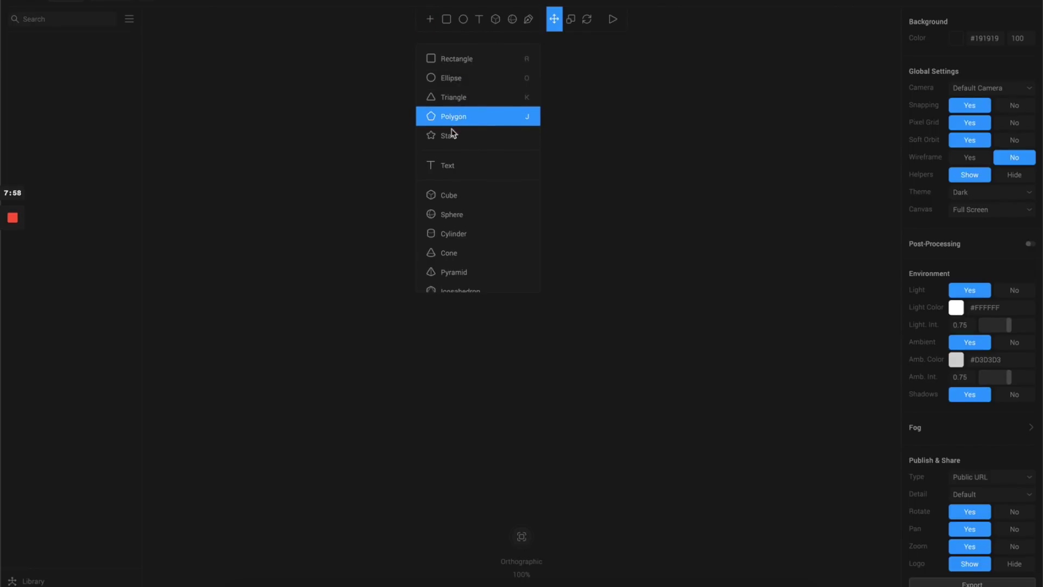
pyautogui.click(464, 216)
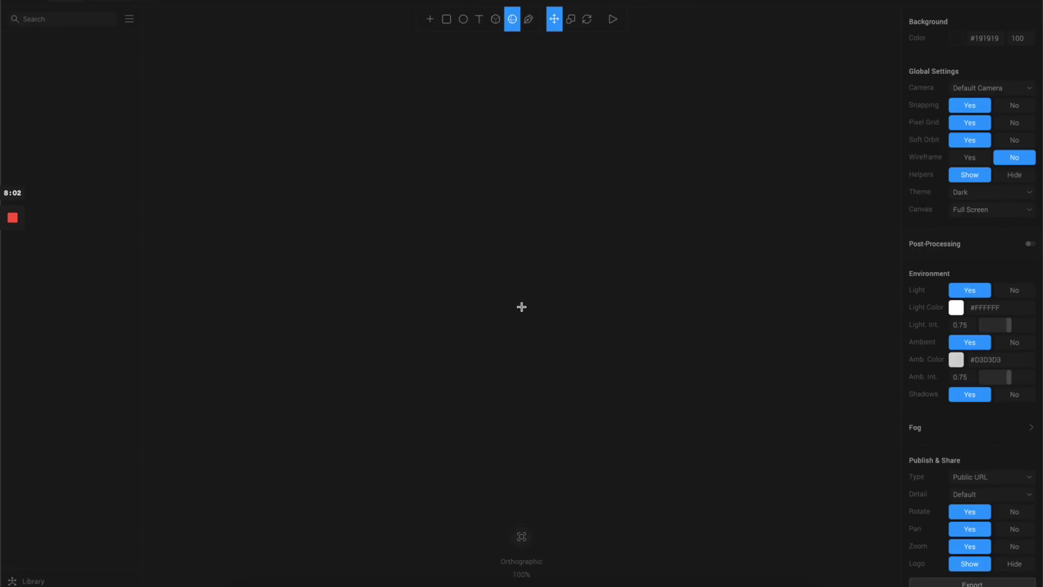
pyautogui.moveTo(471, 249); pyautogui.dragTo(594, 366)
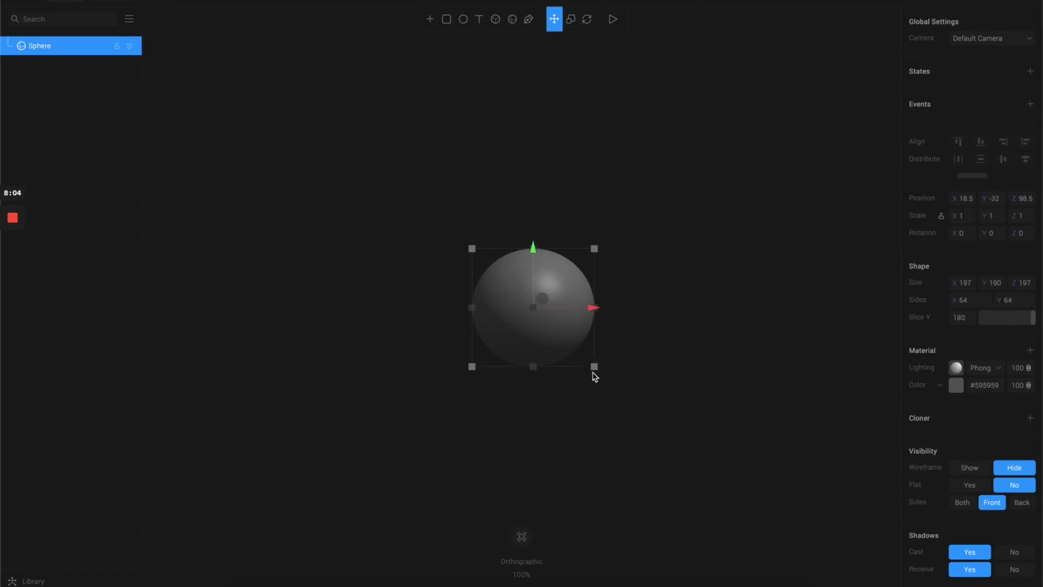
pyautogui.moveTo(558, 274)
pyautogui.mouseDown()
pyautogui.moveTo(552, 263)
pyautogui.moveTo(557, 277)
pyautogui.mouseUp()
# Draw a Cube about 135 × 148 × 135 overlapping the sphere beside it.
pyautogui.click(430, 19)
pyautogui.click(457, 197)
pyautogui.moveTo(560, 206); pyautogui.dragTo(645, 298)
pyautogui.click(695, 212)
pyautogui.click(596, 232)
pyautogui.click(704, 300)
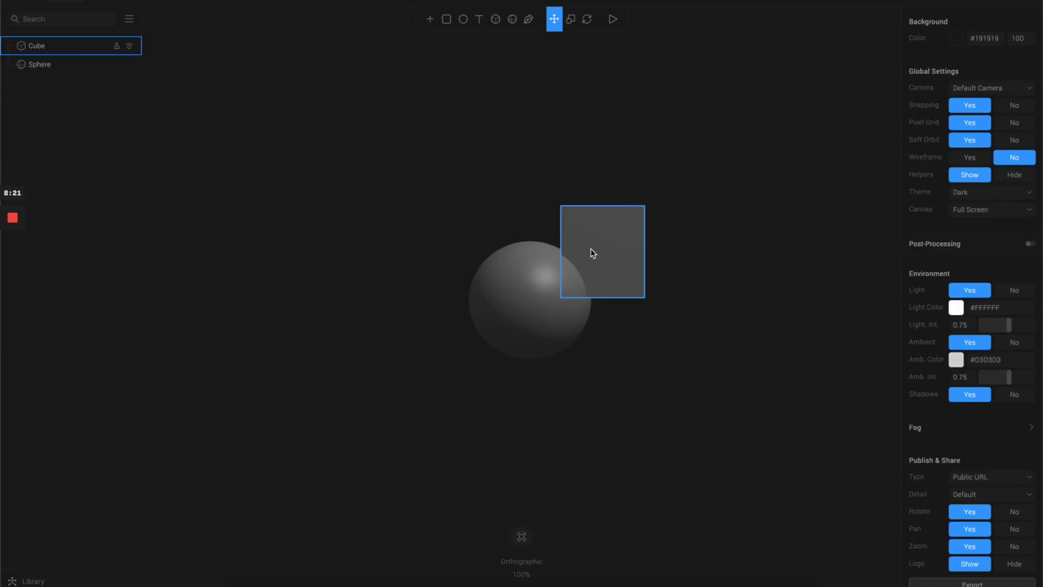
pyautogui.moveTo(524, 545)
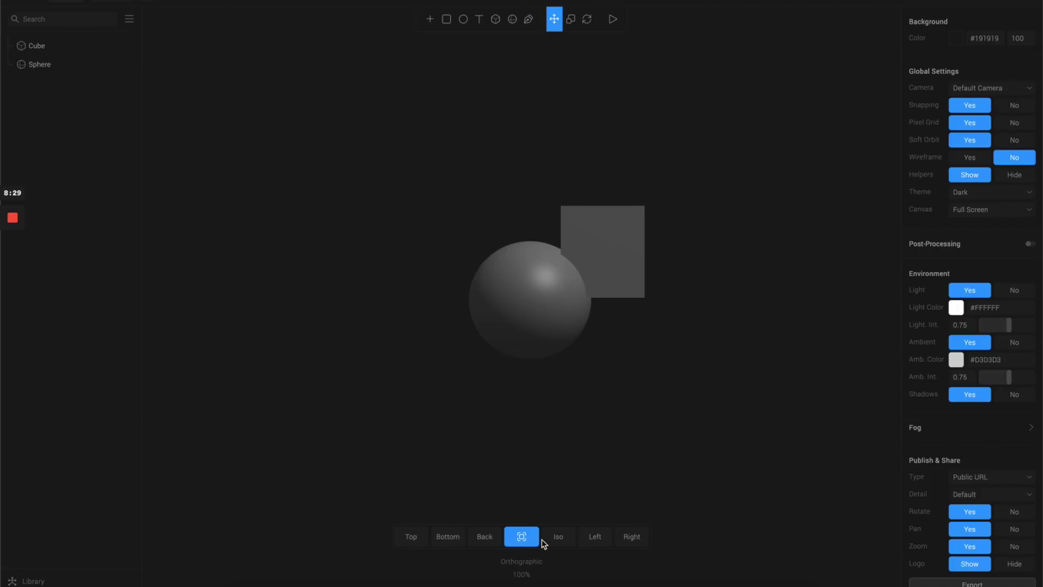
# Switch to Isometric view and try selecting the cube and sphere in turn.
pyautogui.click(556, 536)
pyautogui.click(551, 308)
pyautogui.click(680, 306)
pyautogui.click(467, 356)
pyautogui.click(760, 278)
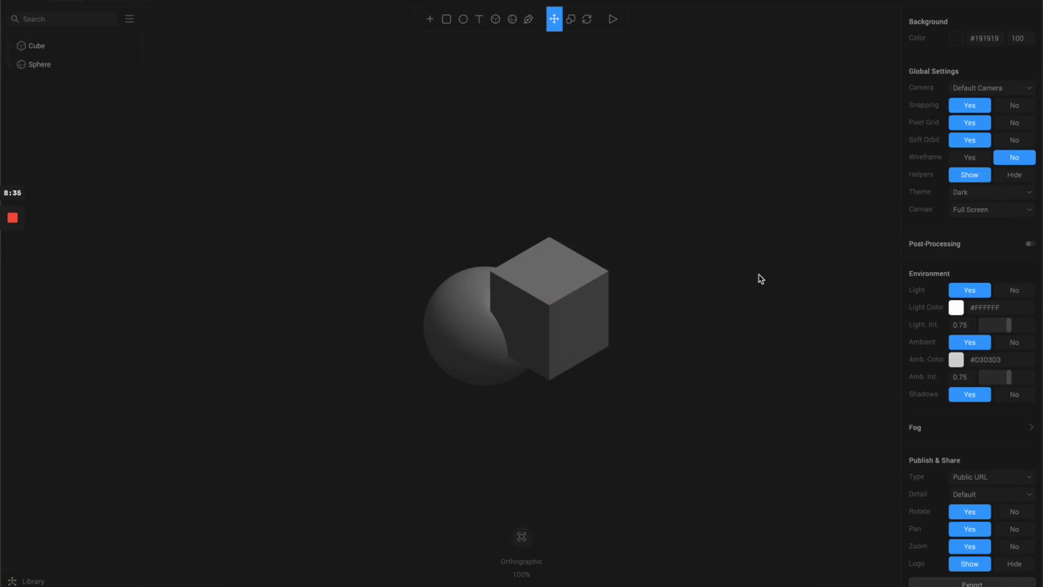
pyautogui.click(575, 337)
pyautogui.click(475, 344)
pyautogui.click(666, 364)
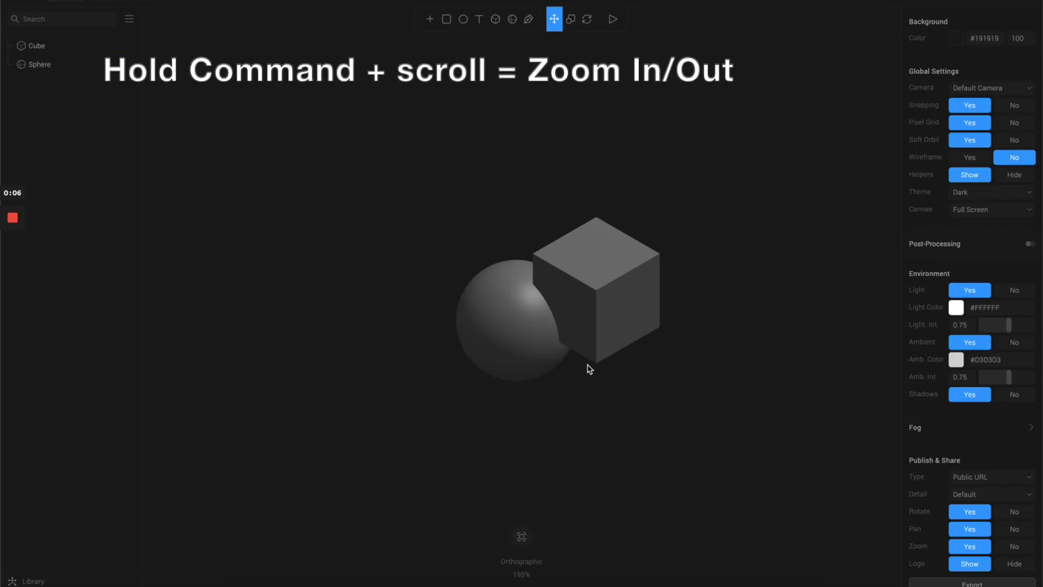
# Zoom, pan and orbit the view to see the cube from other angles.
pyautogui.keyDown('super'); pyautogui.scroll(3, 589, 369); pyautogui.keyUp('super')
pyautogui.keyDown('super'); pyautogui.scroll(-3, 589, 369); pyautogui.keyUp('super')
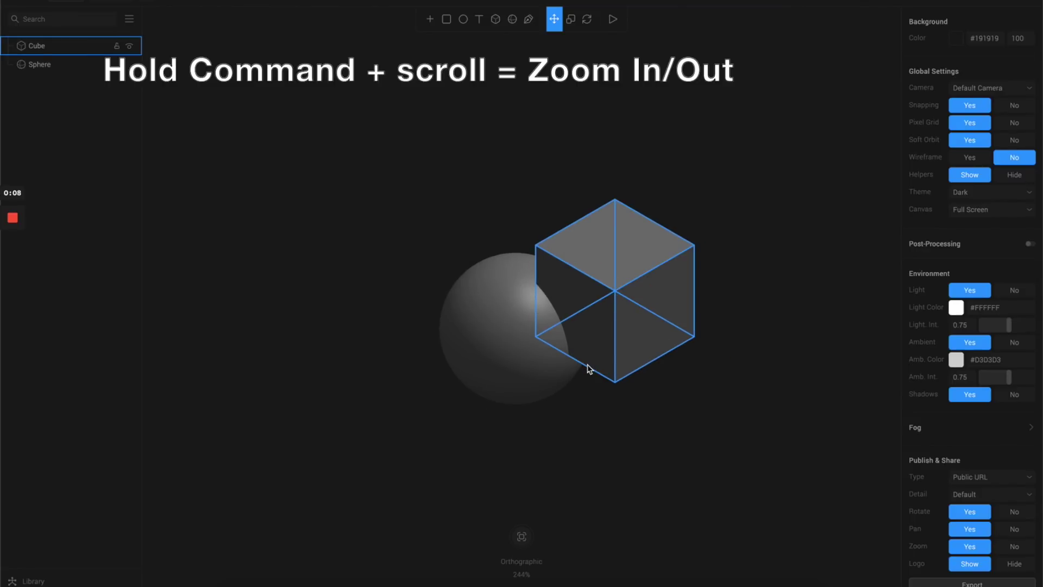
pyautogui.keyDown('super'); pyautogui.scroll(1, 589, 369); pyautogui.keyUp('super')
pyautogui.keyDown('super'); pyautogui.scroll(3, 590, 369); pyautogui.keyUp('super')
pyautogui.keyDown('super'); pyautogui.scroll(-3, 589, 369); pyautogui.keyUp('super')
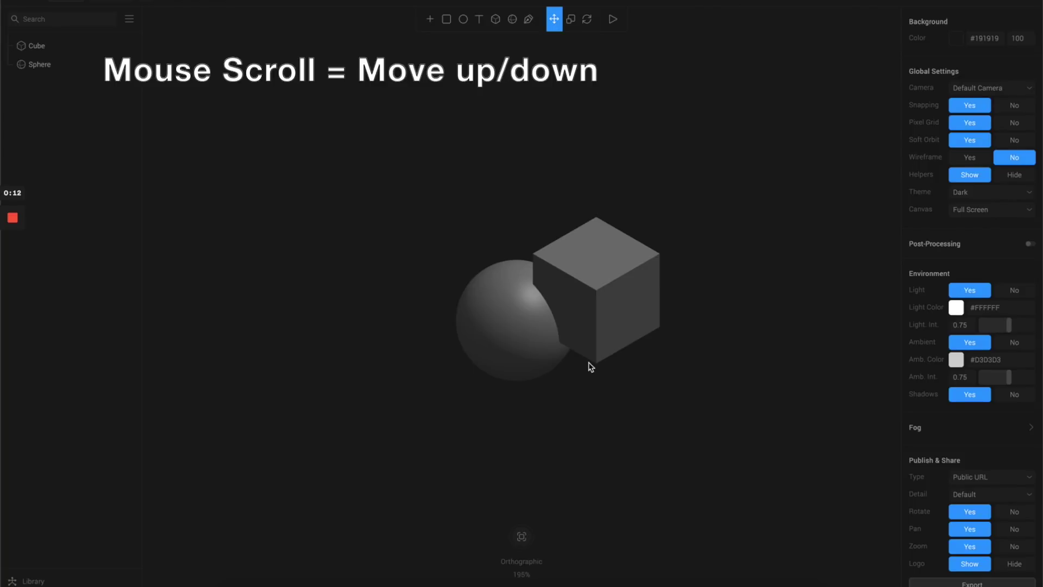
pyautogui.scroll(-1, 589, 365)
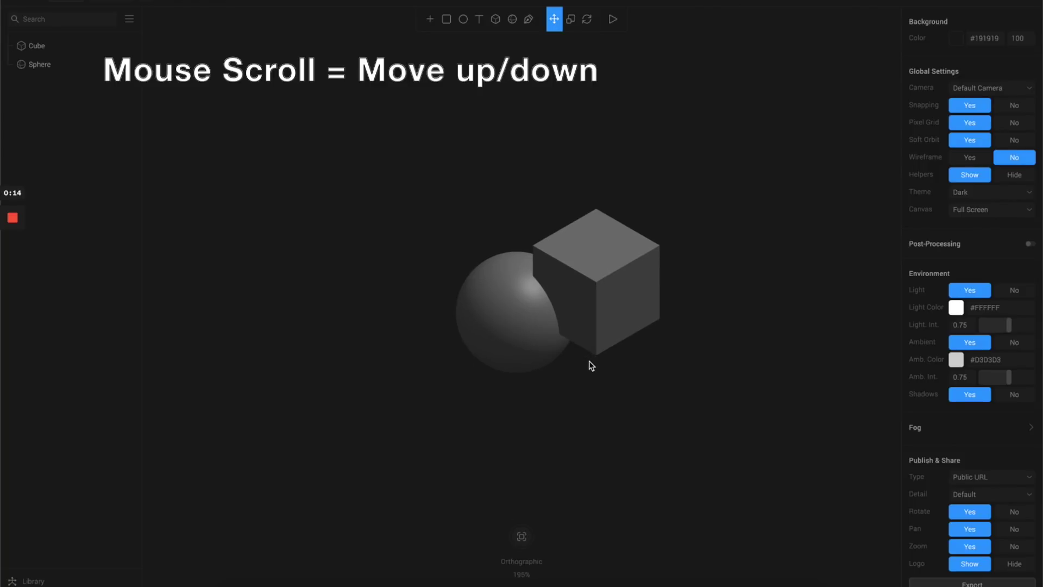
pyautogui.scroll(3, 590, 365)
pyautogui.scroll(-2, 591, 364)
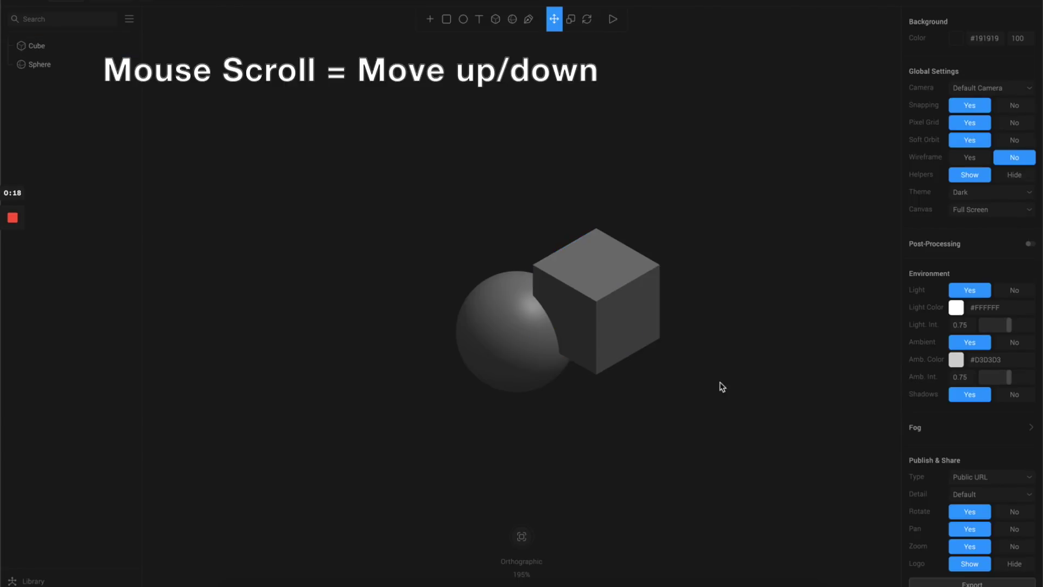
pyautogui.keyDown('alt'); pyautogui.moveTo(573, 396); pyautogui.dragTo(612, 423); pyautogui.keyUp('alt')
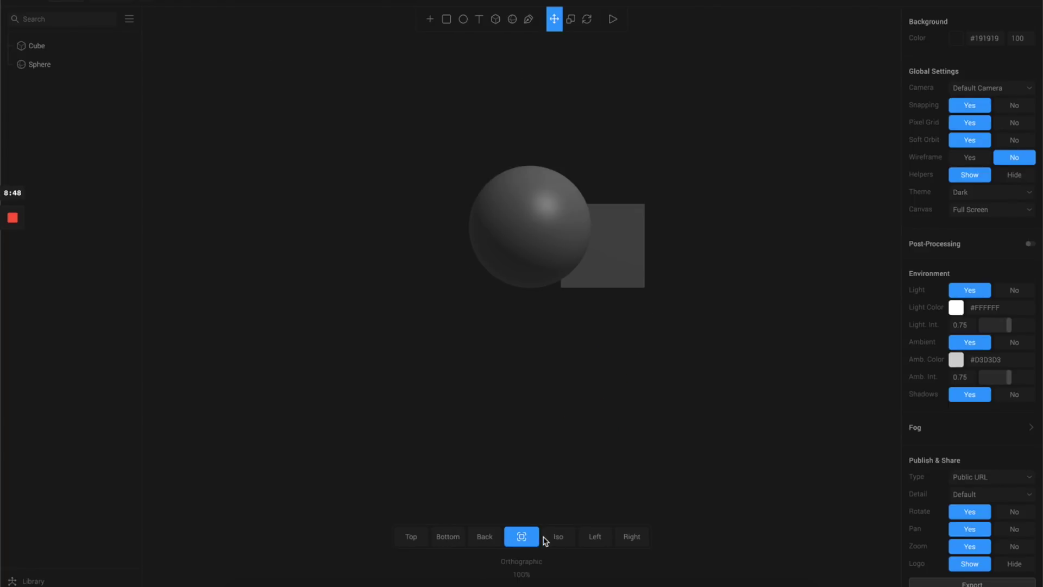
# Return to Isometric view and delete the Cube and the Sphere.
pyautogui.click(549, 537)
pyautogui.click(569, 283)
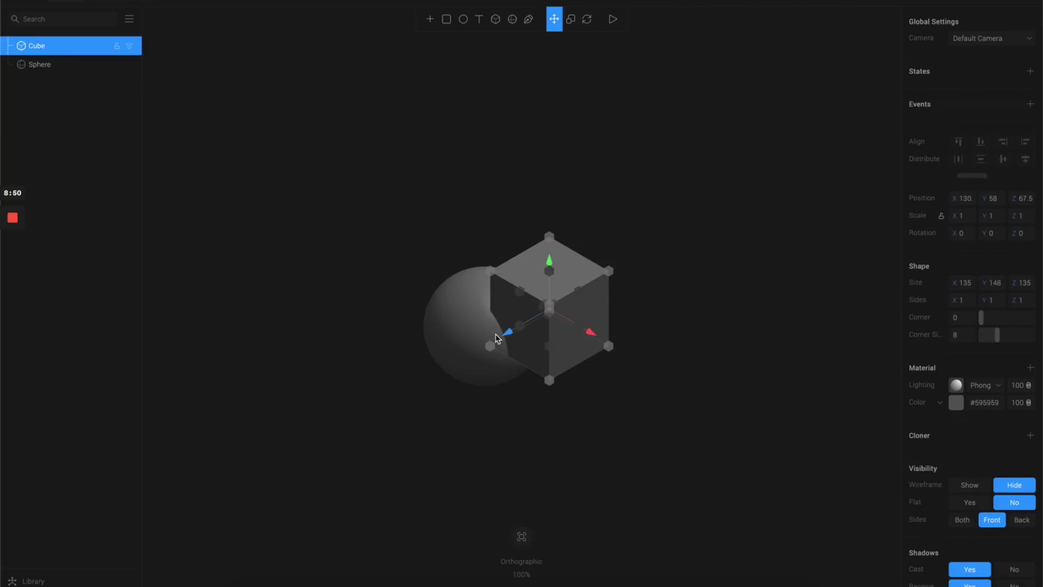
pyautogui.press('Delete')
pyautogui.click(462, 338)
pyautogui.press('Delete')
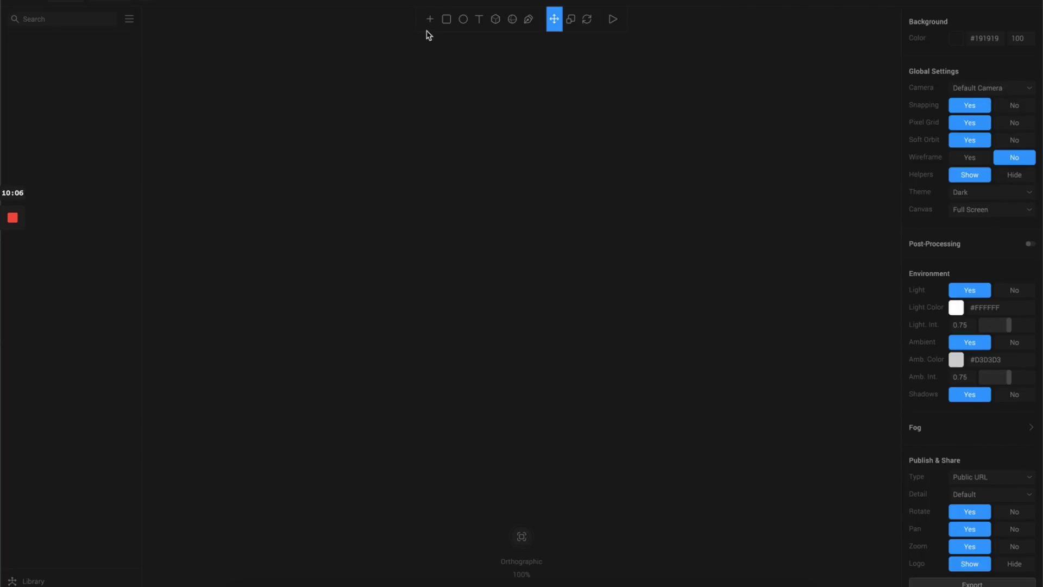
# Place a Lathe shape in the scene and scale it up to 2.
pyautogui.click(429, 22)
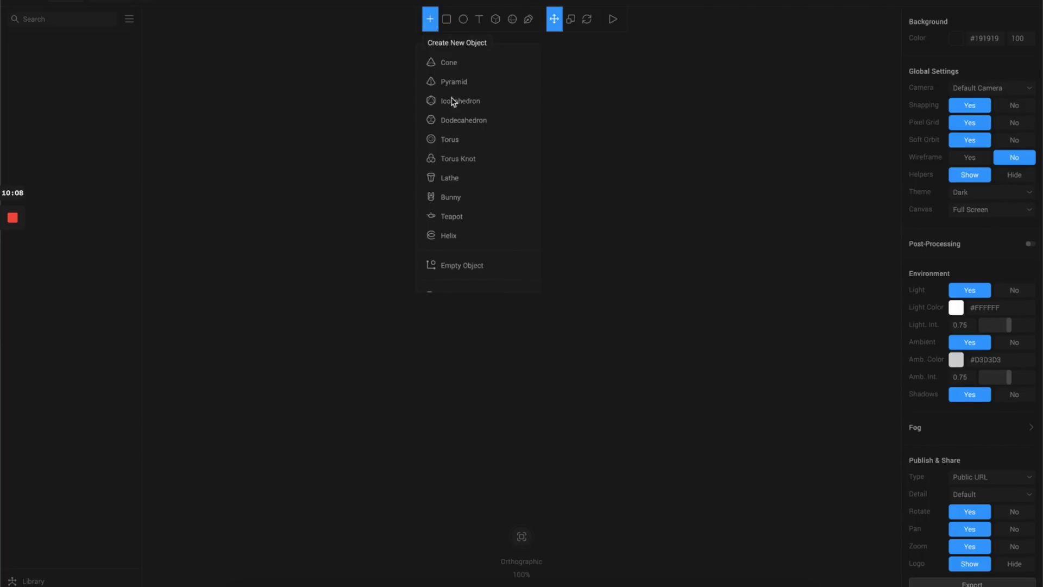
pyautogui.click(482, 174)
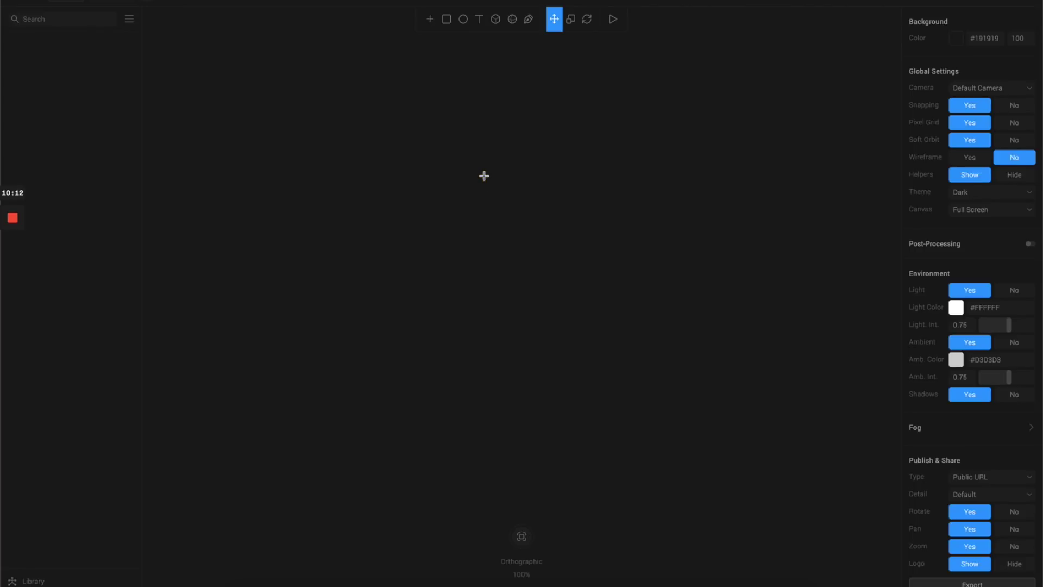
pyautogui.click(506, 287)
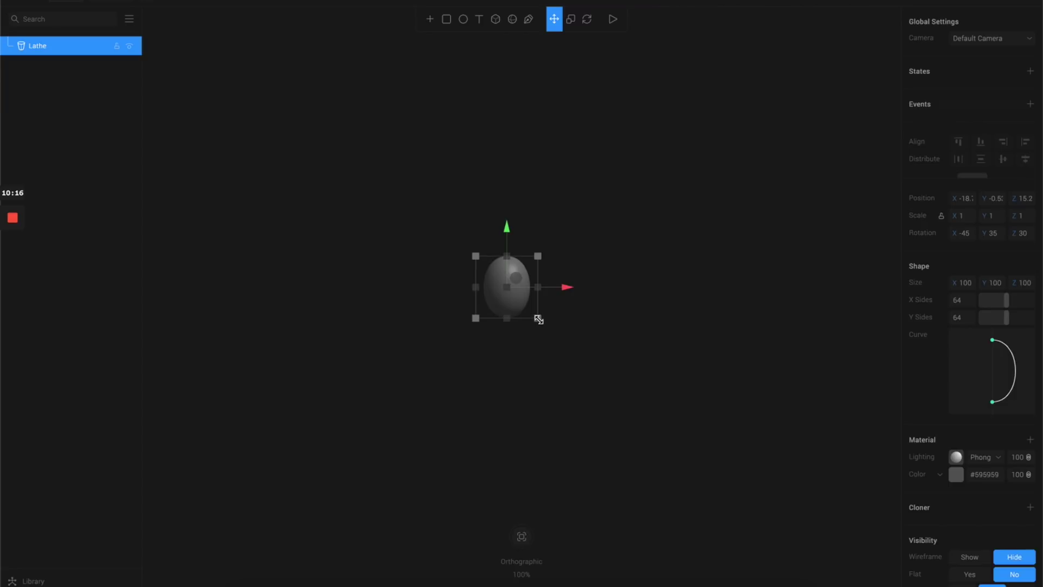
pyautogui.moveTo(538, 319); pyautogui.dragTo(581, 341)
# Drag the Curve editor points to reshape the lathe into a narrow, pointed egg.
pyautogui.click(733, 194)
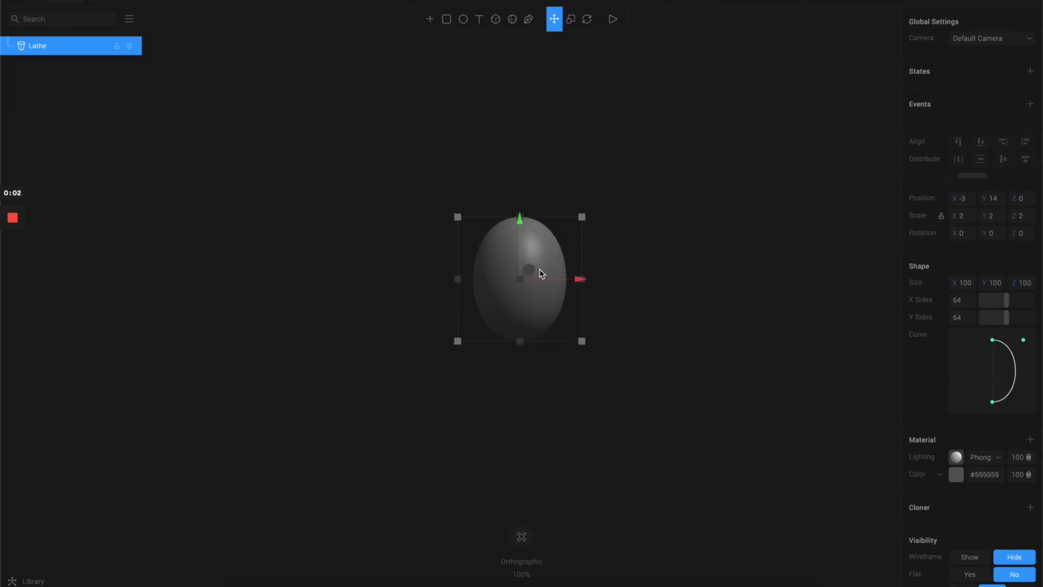
pyautogui.click(993, 403)
pyautogui.moveTo(1014, 405); pyautogui.dragTo(1012, 404)
pyautogui.moveTo(992, 339); pyautogui.dragTo(1025, 339)
pyautogui.click(677, 188)
pyautogui.click(519, 297)
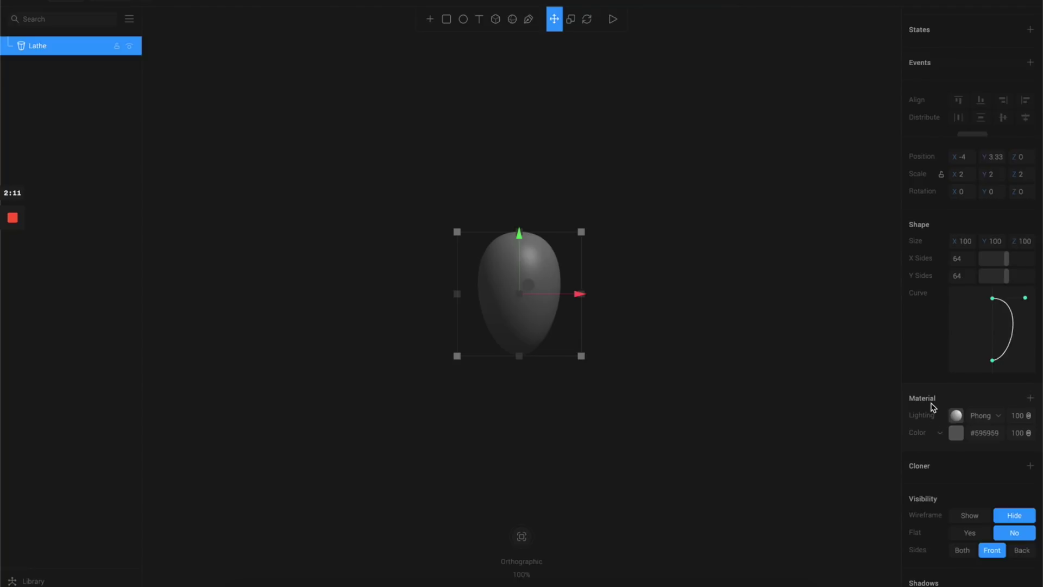
# Change the egg's base colour to blue #575FE7.
pyautogui.click(957, 435)
pyautogui.scroll(-1, 999, 552)
pyautogui.click(991, 544)
pyautogui.moveTo(991, 494)
pyautogui.mouseDown()
pyautogui.moveTo(999, 433)
pyautogui.moveTo(989, 421)
pyautogui.mouseUp()
pyautogui.press('Escape')
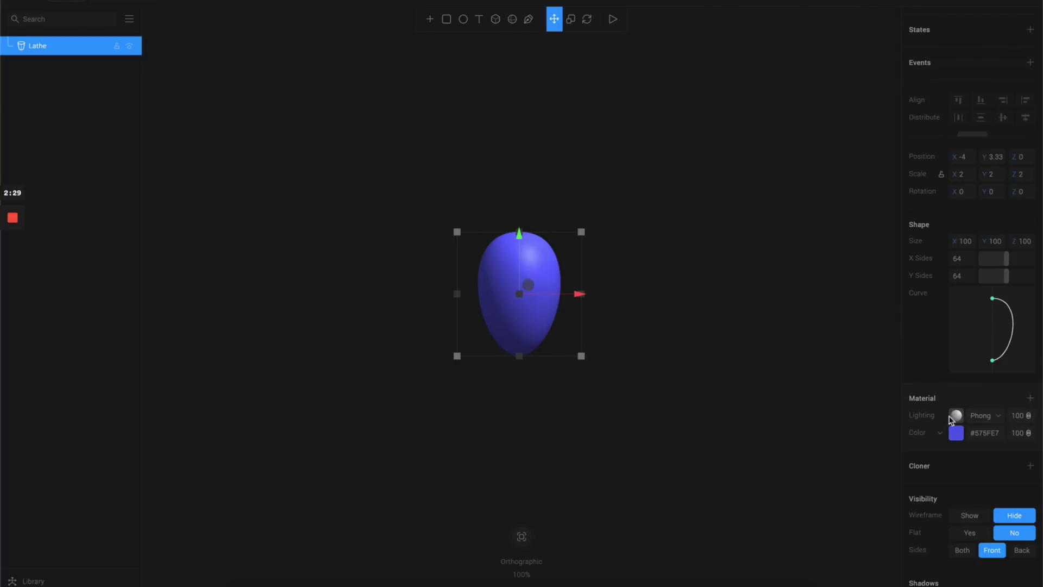
# Keep Phong lighting and set the lighting layer's value to 50.
pyautogui.click(1017, 416)
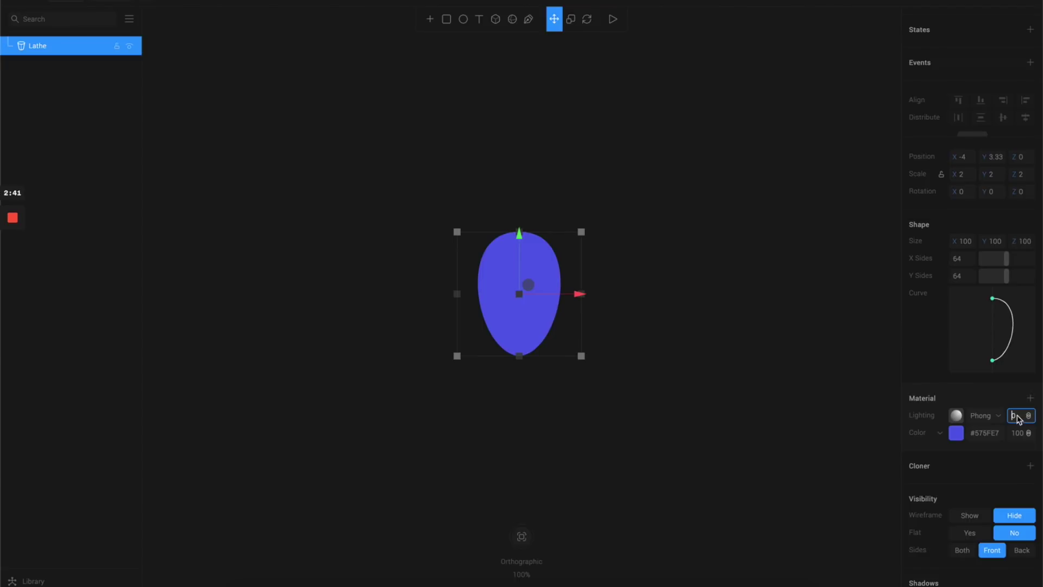
pyautogui.click(986, 415)
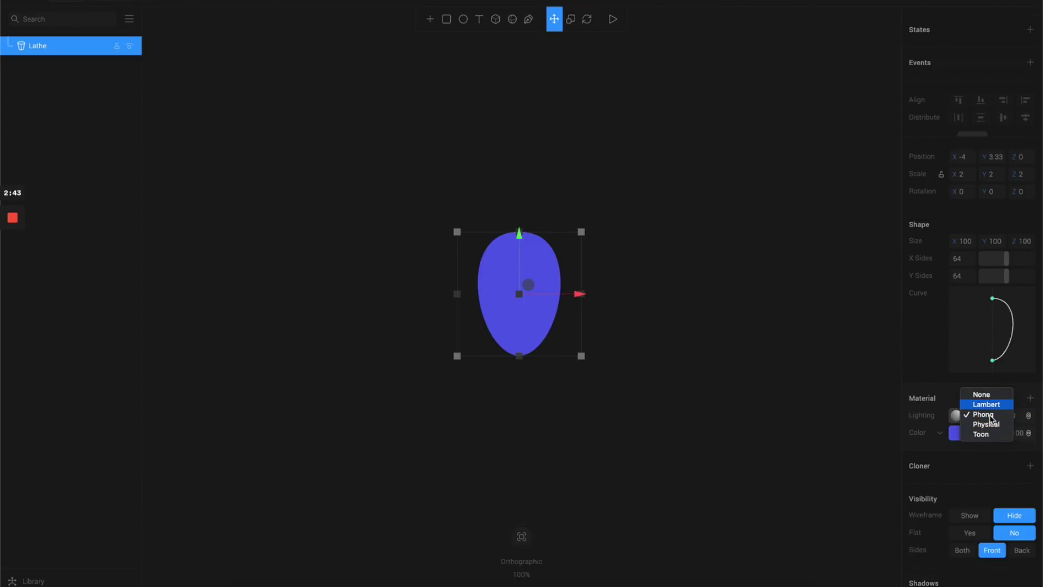
pyautogui.click(978, 465)
pyautogui.click(1012, 418)
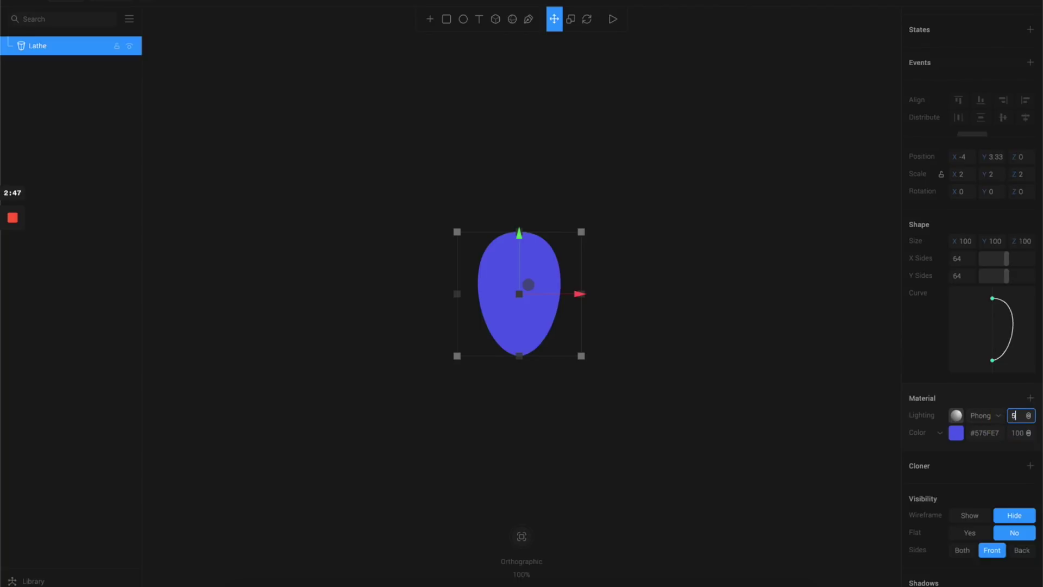
pyautogui.write('50')
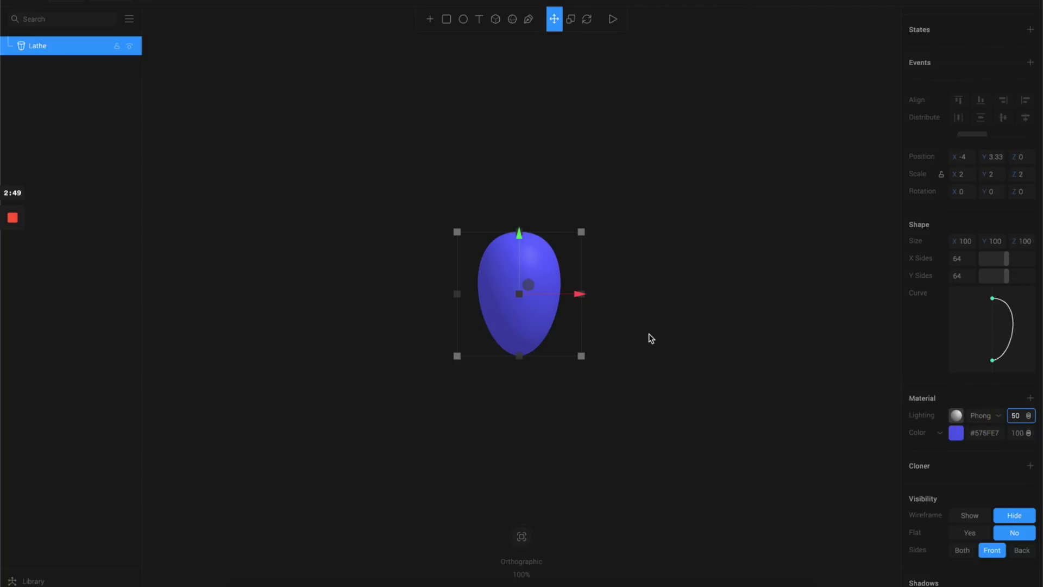
# Switch the lighting layer's blending to Multiply and add a new material layer.
pyautogui.click(1029, 418)
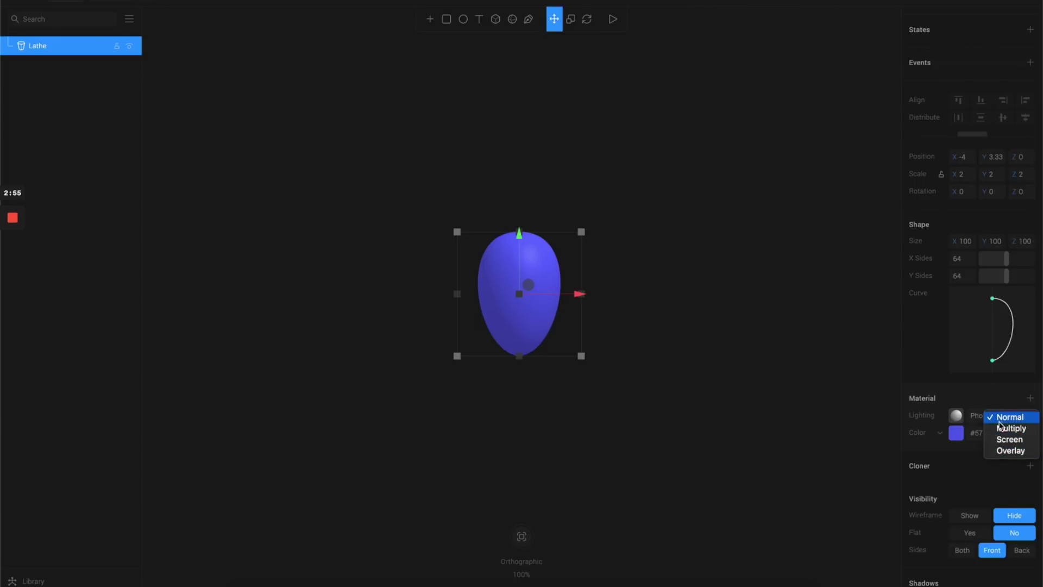
pyautogui.click(1008, 449)
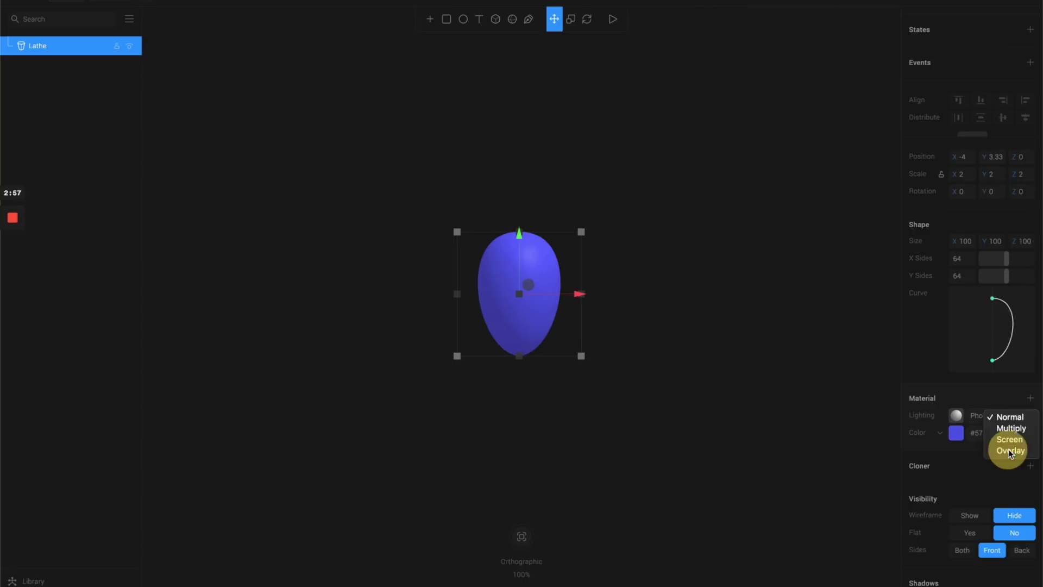
pyautogui.click(1027, 417)
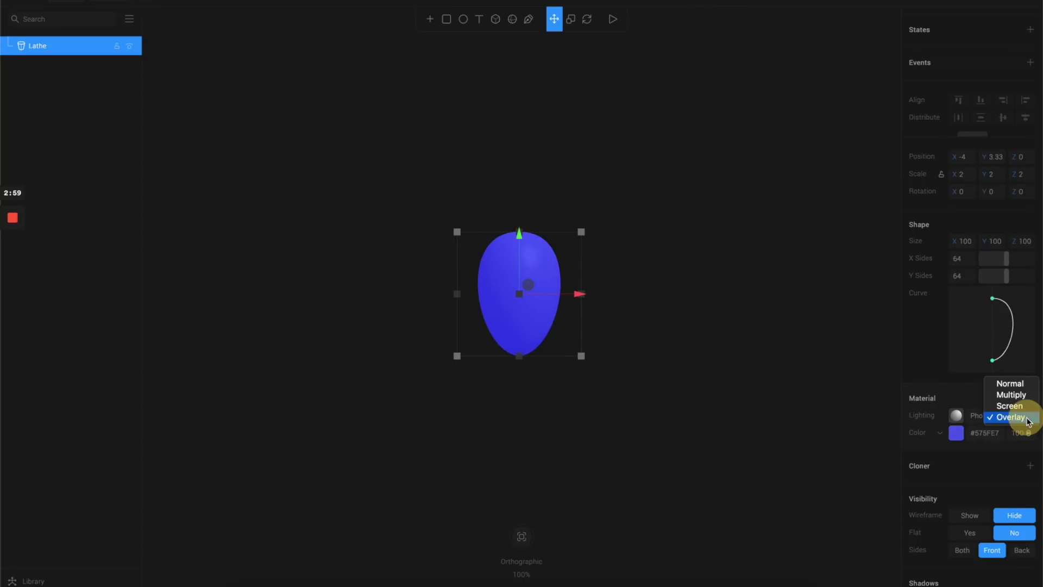
pyautogui.click(1018, 407)
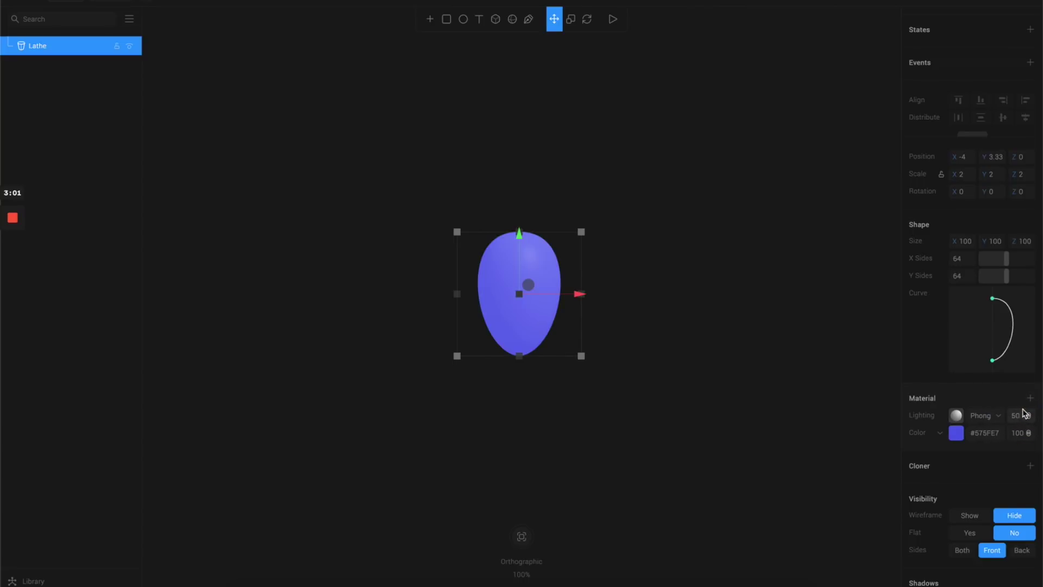
pyautogui.click(1024, 414)
pyautogui.click(1009, 405)
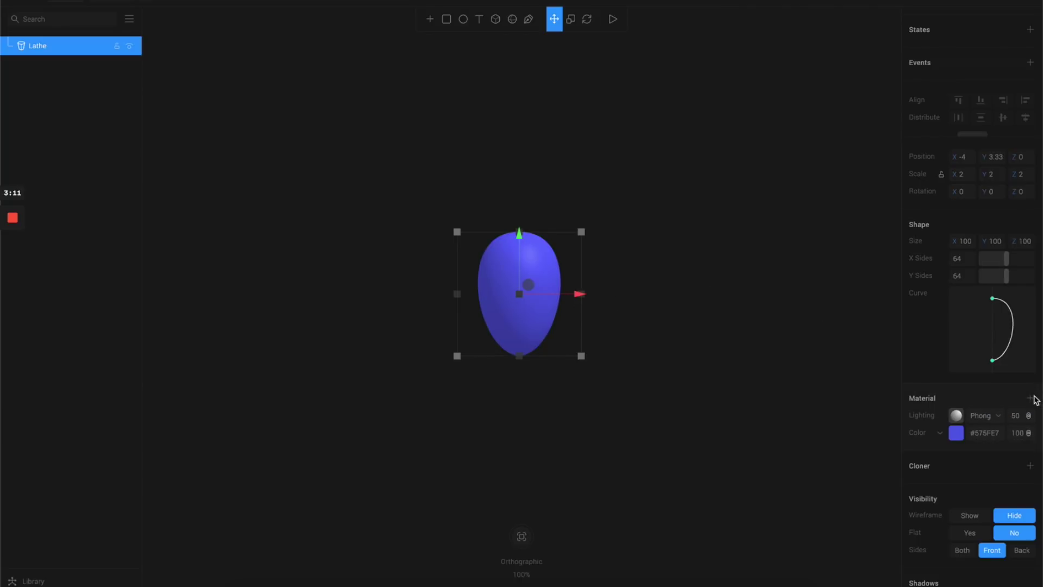
pyautogui.click(1030, 398)
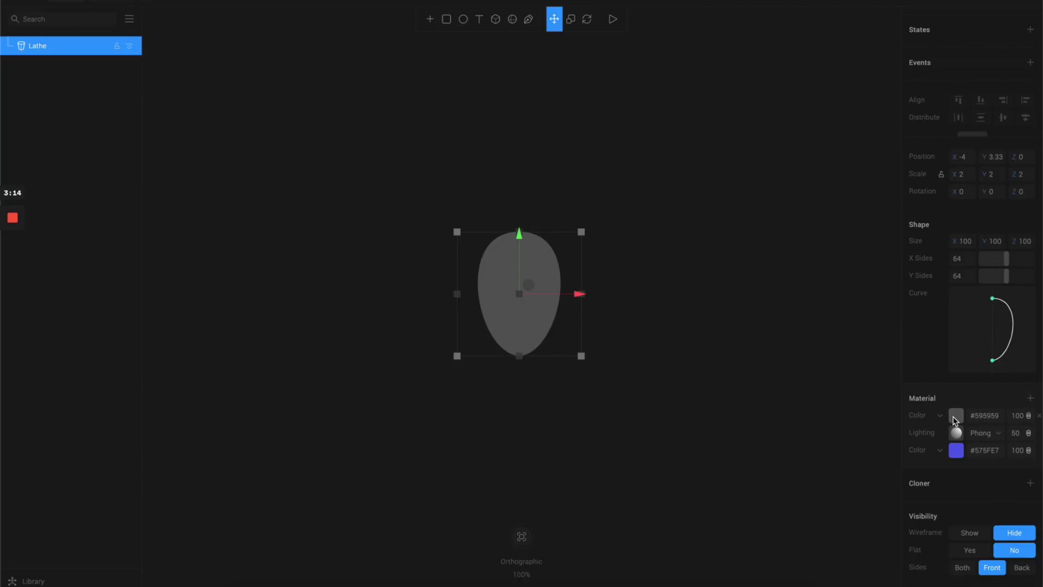
# Change the new material layer's type to Texture and preview Body3.png in the file browser.
pyautogui.click(956, 419)
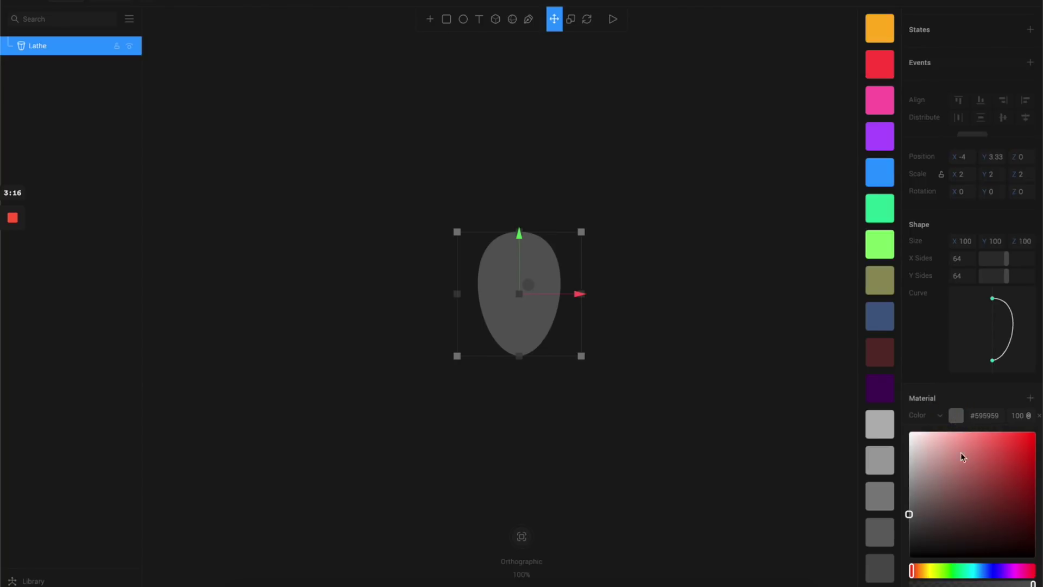
pyautogui.click(933, 415)
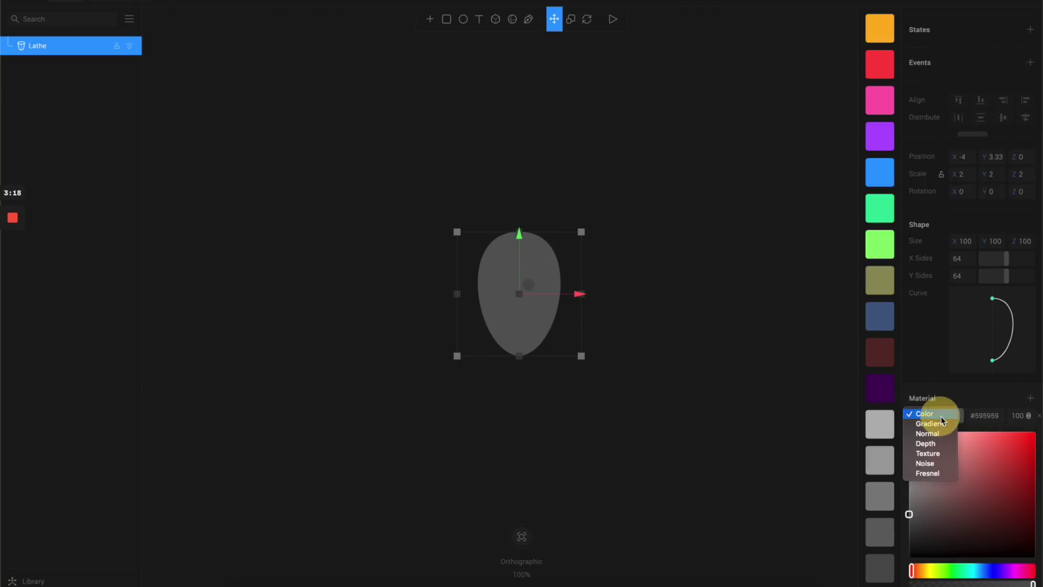
pyautogui.click(928, 453)
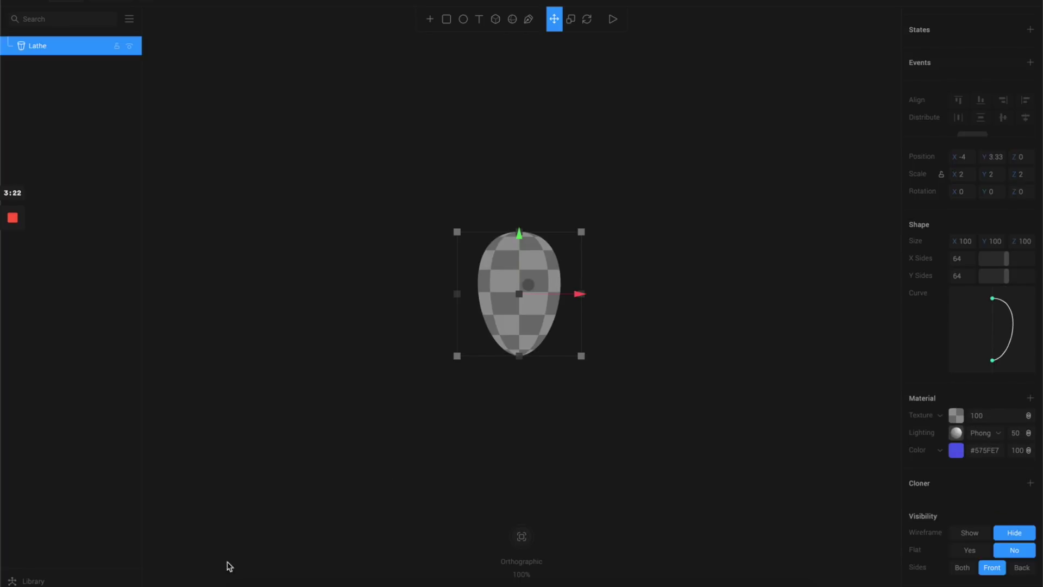
pyautogui.click(251, 574)
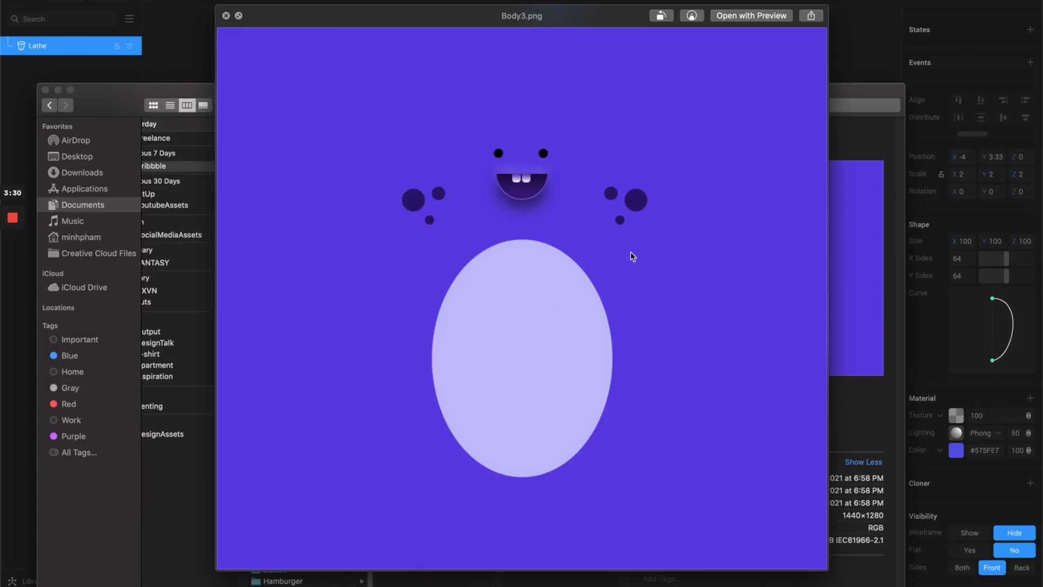
pyautogui.click(845, 60)
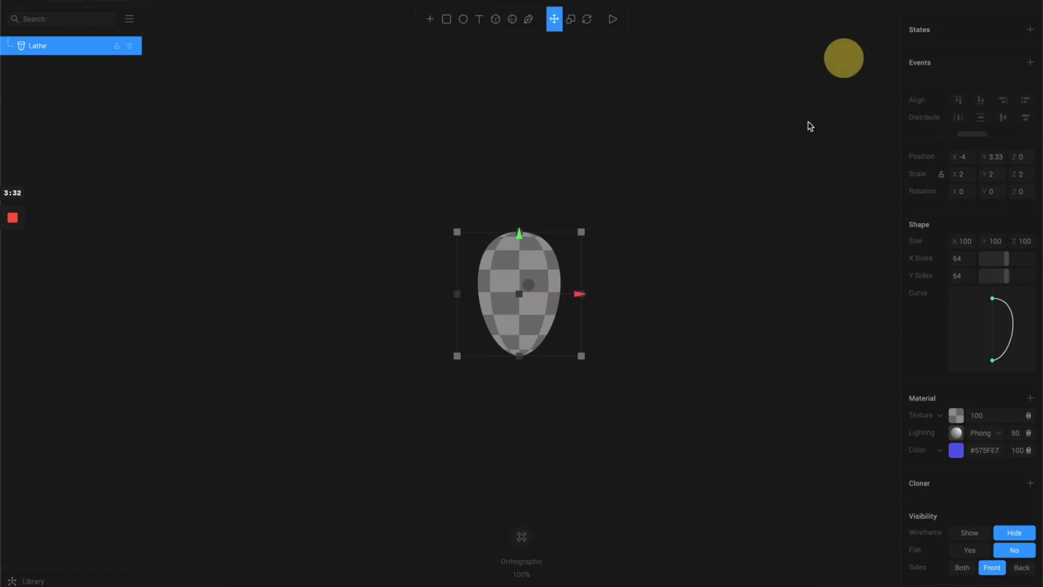
# Upload Body3.png as the layer's texture image, turning the egg purple.
pyautogui.click(956, 418)
pyautogui.click(968, 439)
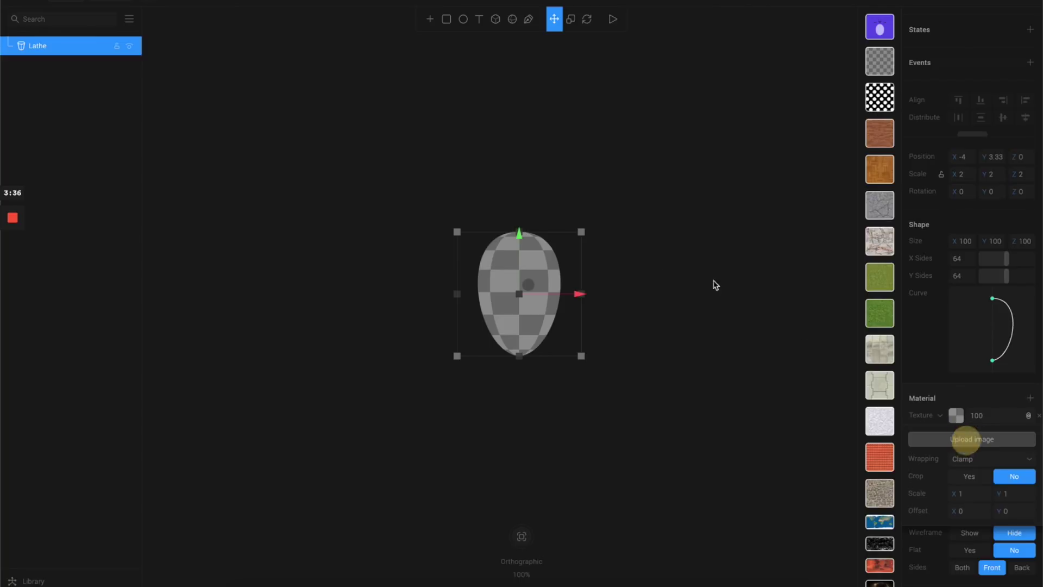
pyautogui.click(401, 69)
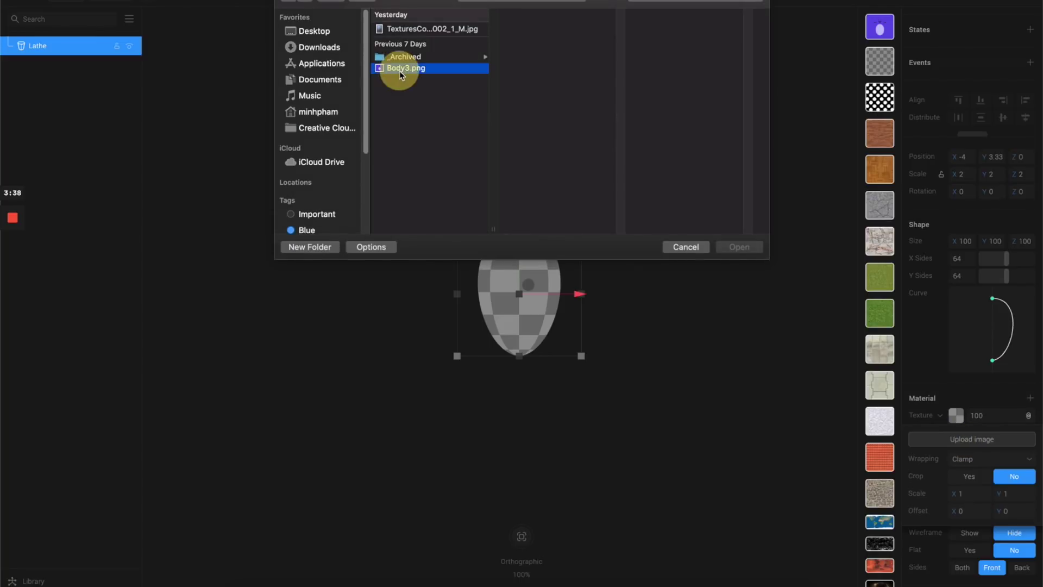
pyautogui.doubleClick(400, 69)
pyautogui.click(658, 291)
pyautogui.click(502, 302)
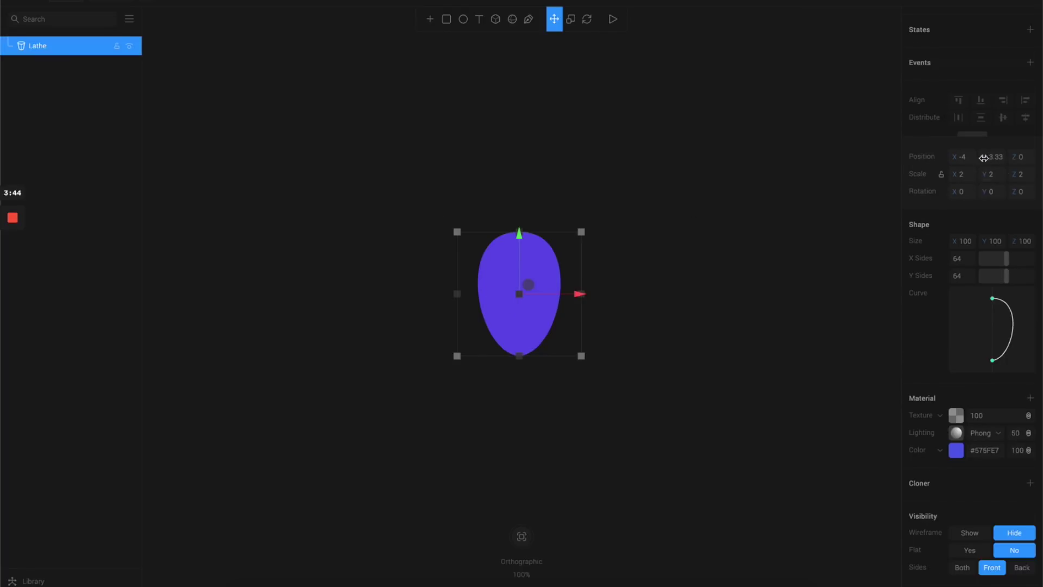
# Set the egg's rotation to X 0, Y 180, Z 180 so the face sits upright.
pyautogui.moveTo(997, 197); pyautogui.dragTo(959, 197)
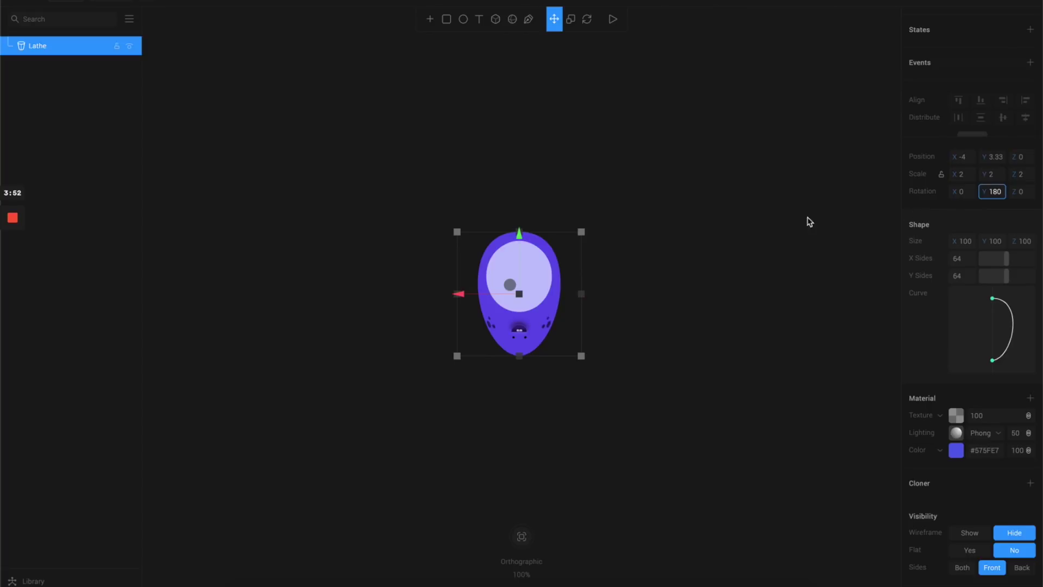
pyautogui.click(961, 191)
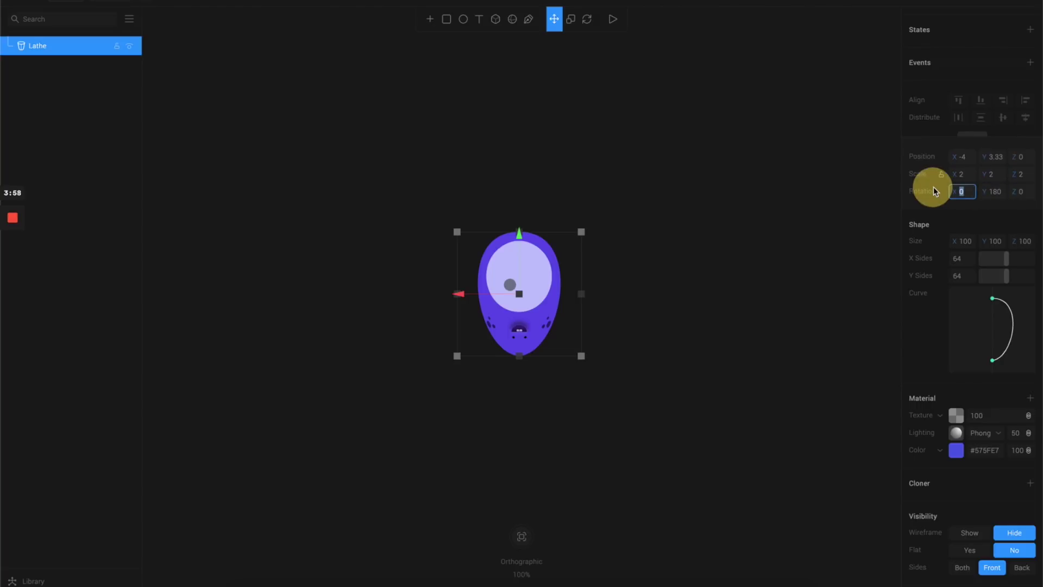
pyautogui.write('180')
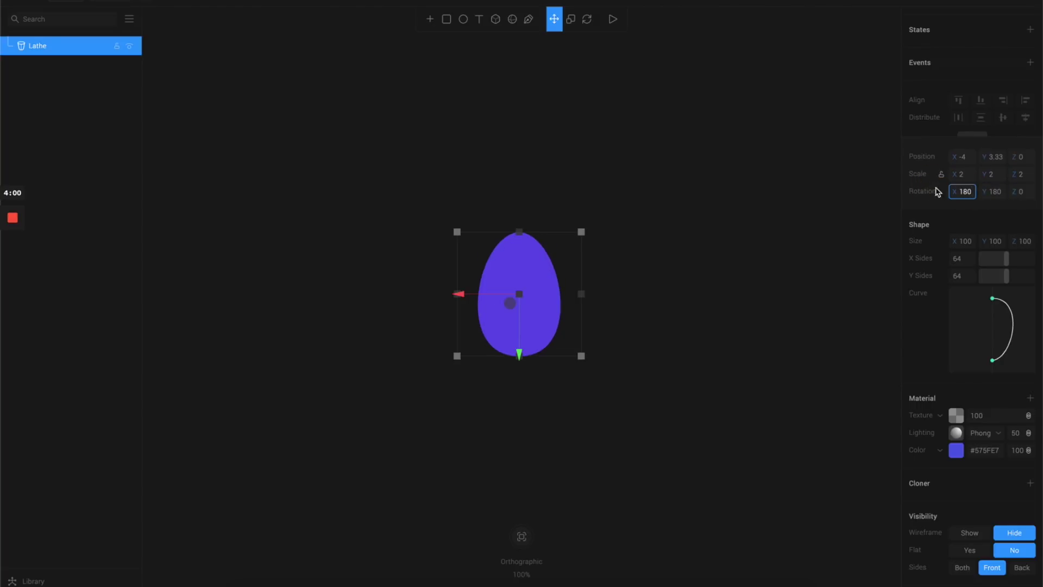
pyautogui.hotkey('ctrl', 'z')
pyautogui.click(1022, 194)
pyautogui.write('1')
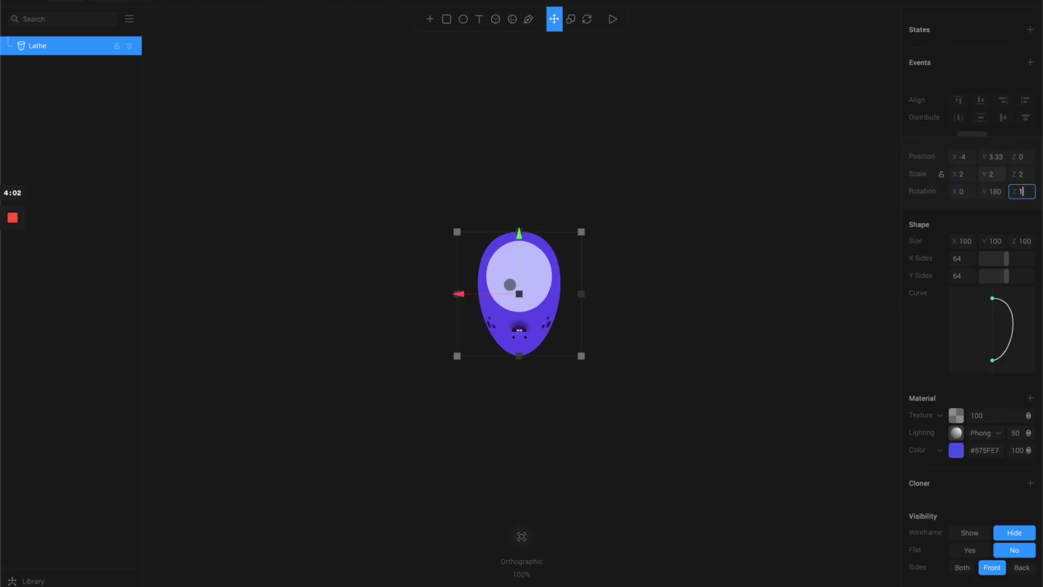
pyautogui.press('Return')
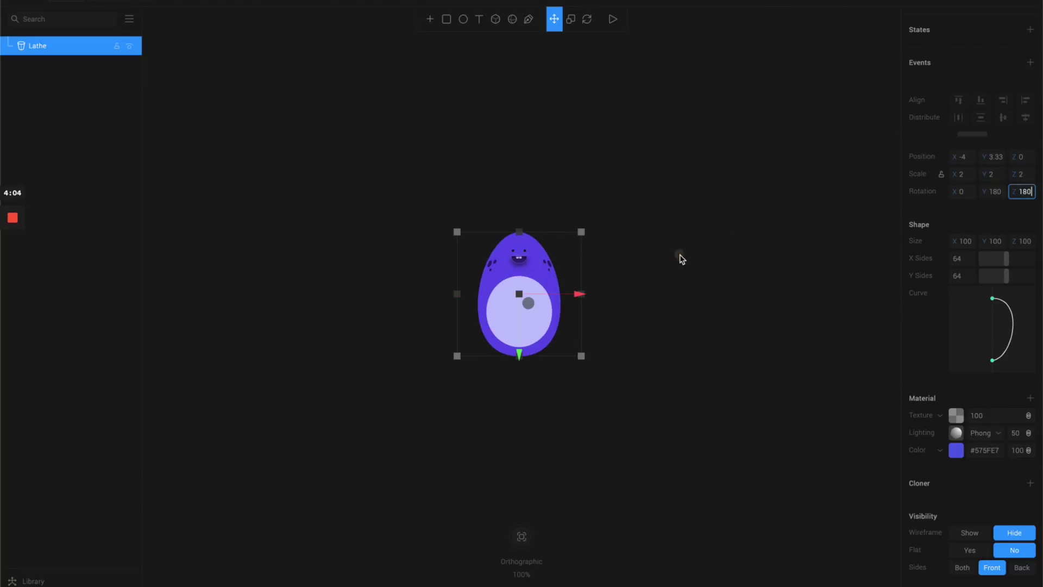
pyautogui.click(679, 266)
pyautogui.click(521, 313)
pyautogui.click(674, 294)
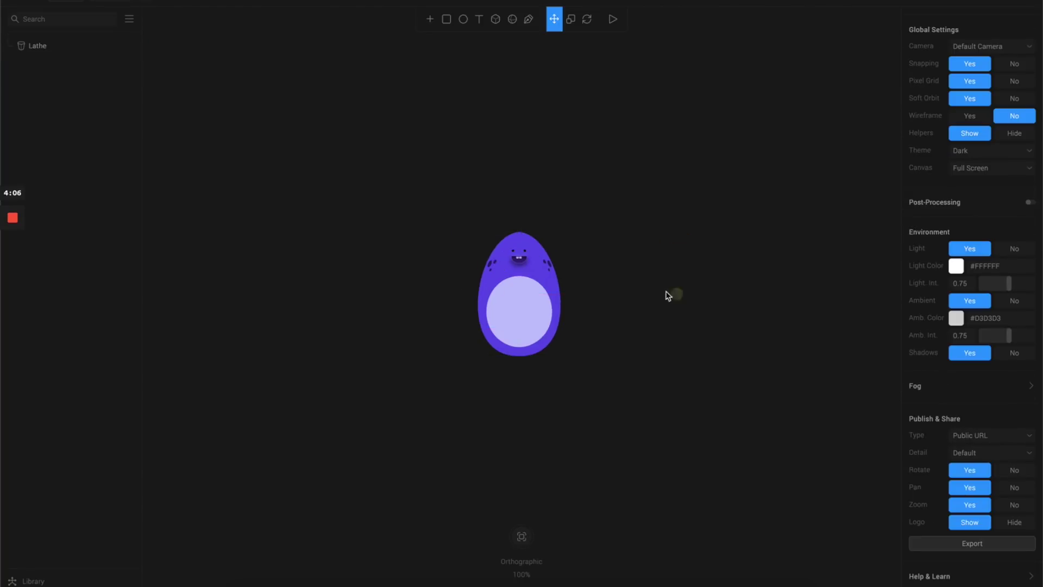
pyautogui.click(526, 288)
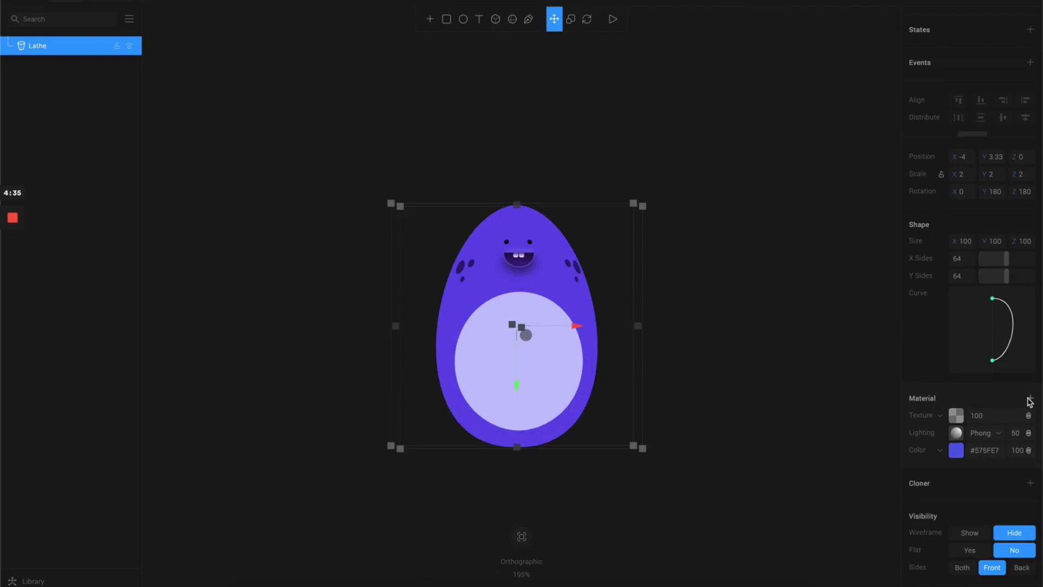
# Add a Fresnel layer on top of the egg's material and orbit to inspect the glowing rim.
pyautogui.click(1030, 399)
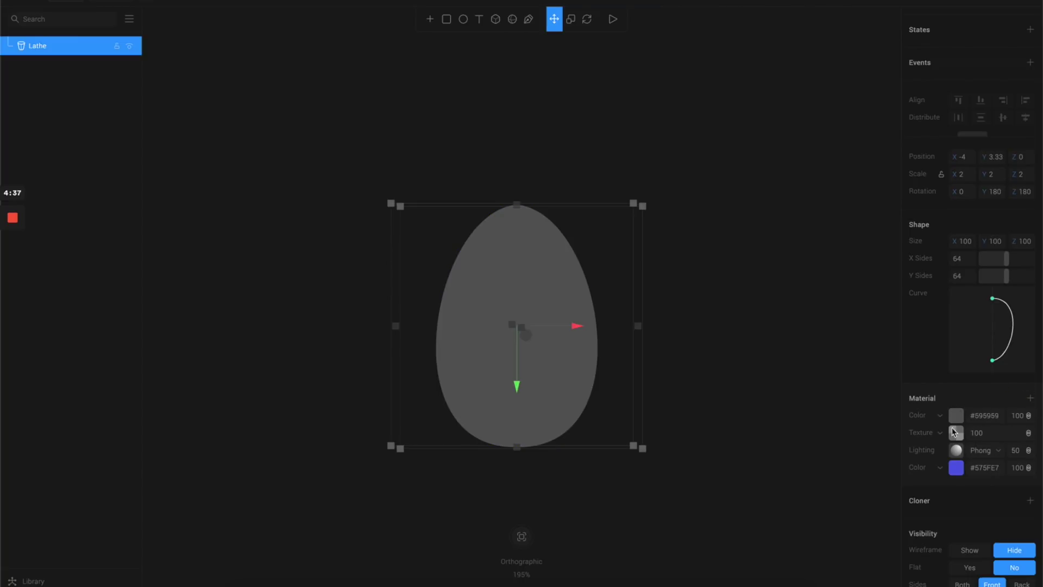
pyautogui.click(941, 416)
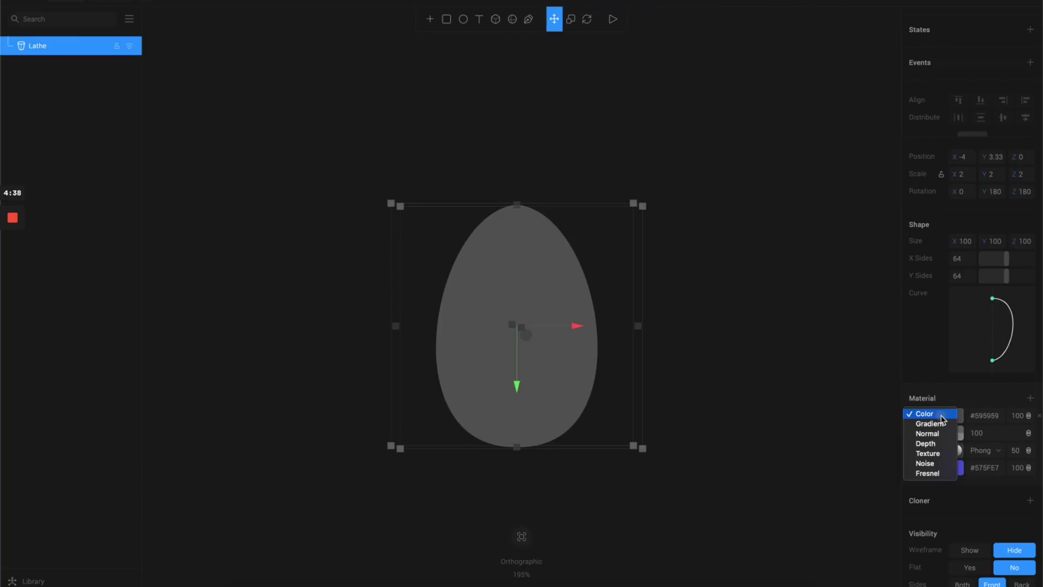
pyautogui.click(940, 473)
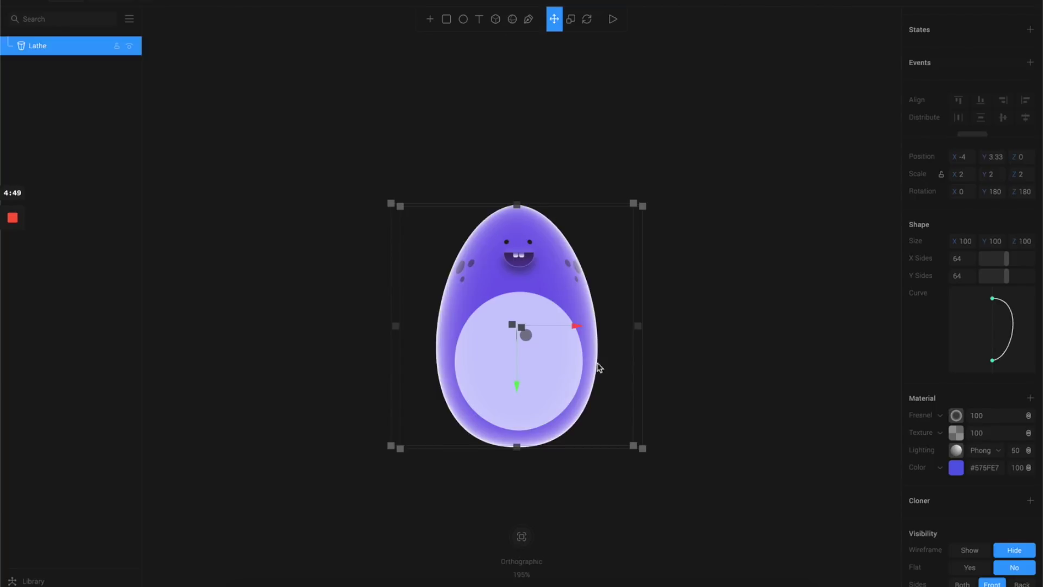
pyautogui.moveTo(557, 393)
pyautogui.mouseDown(button='right')
pyautogui.moveTo(473, 400)
pyautogui.moveTo(584, 387)
pyautogui.moveTo(542, 386)
pyautogui.moveTo(558, 381)
pyautogui.mouseUp(button='right')
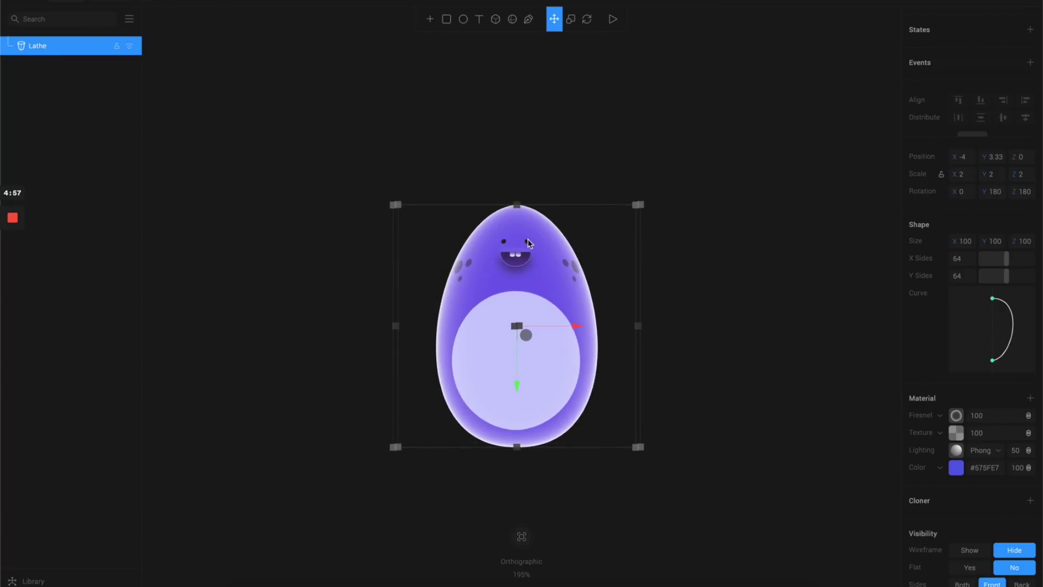
# Tint the egg's Fresnel glow a soft lavender such as #A09CFF.
pyautogui.click(956, 415)
pyautogui.click(957, 439)
pyautogui.scroll(-2, 989, 560)
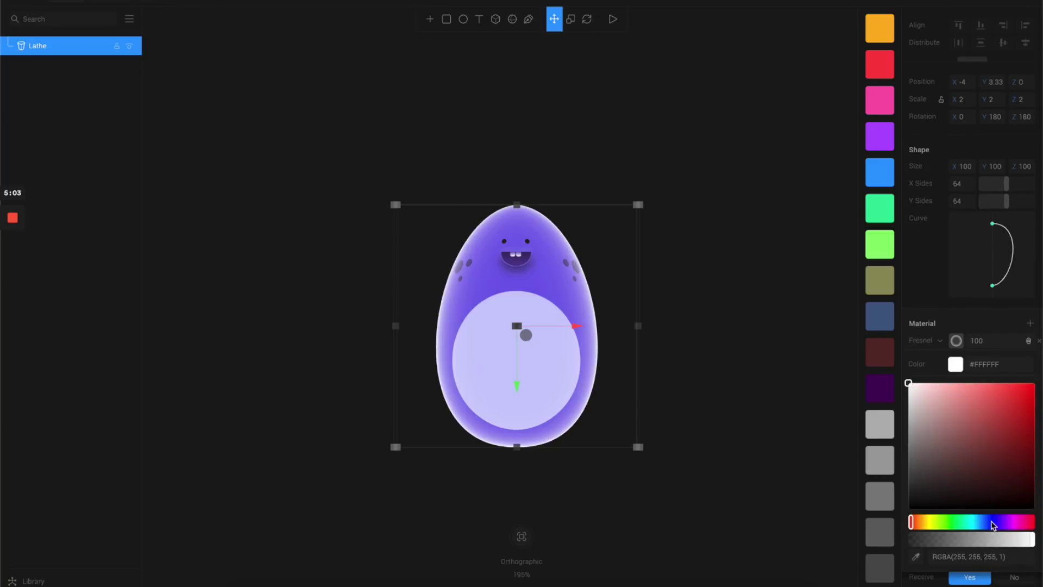
pyautogui.click(988, 521)
pyautogui.click(958, 384)
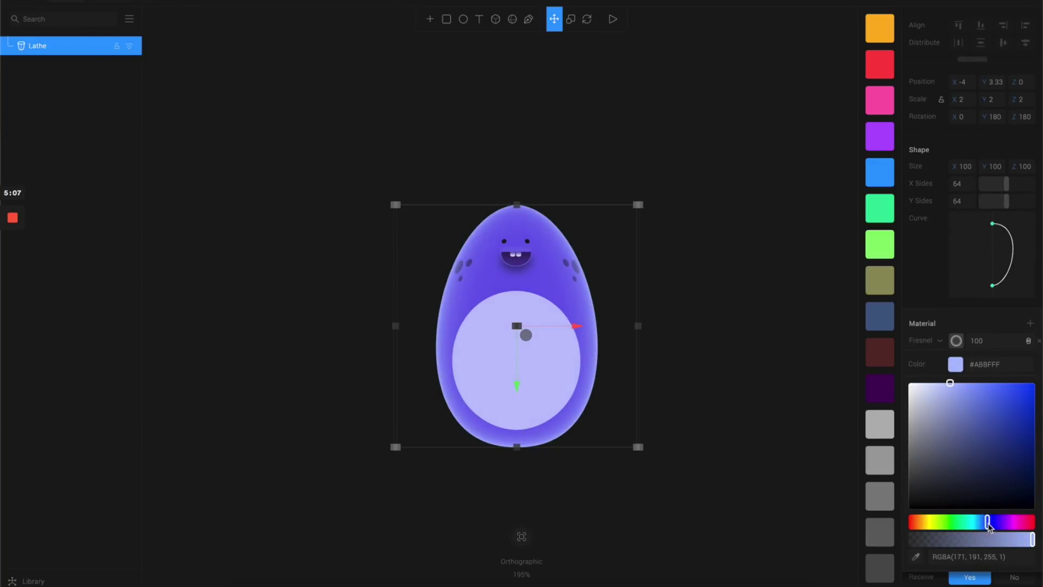
pyautogui.click(990, 523)
pyautogui.click(973, 414)
pyautogui.click(959, 378)
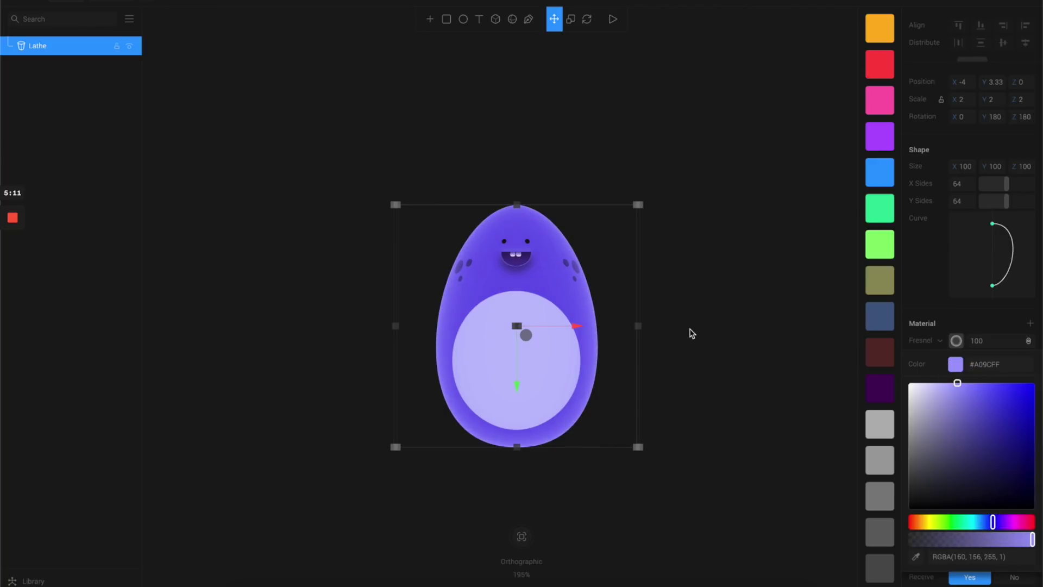
pyautogui.click(987, 522)
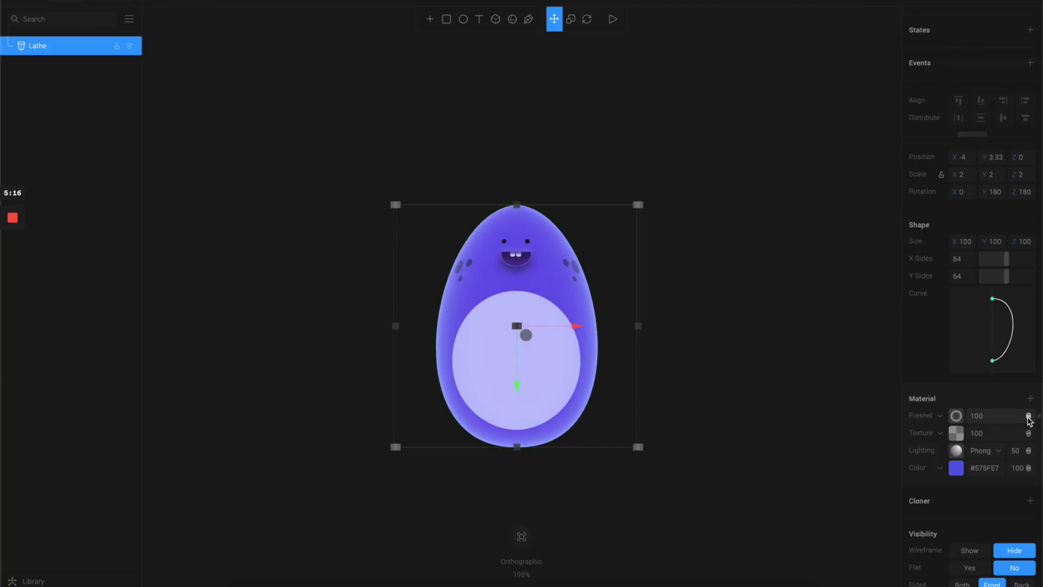
# After trying Screen and Overlay, set the Fresnel blend mode to Multiply.
pyautogui.click(1028, 416)
pyautogui.click(1009, 439)
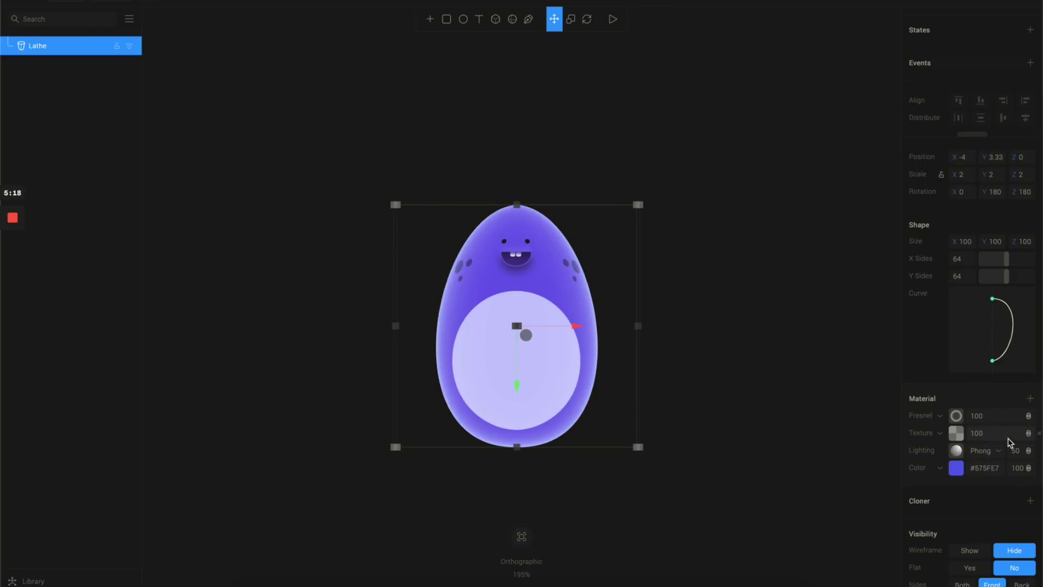
pyautogui.click(1028, 416)
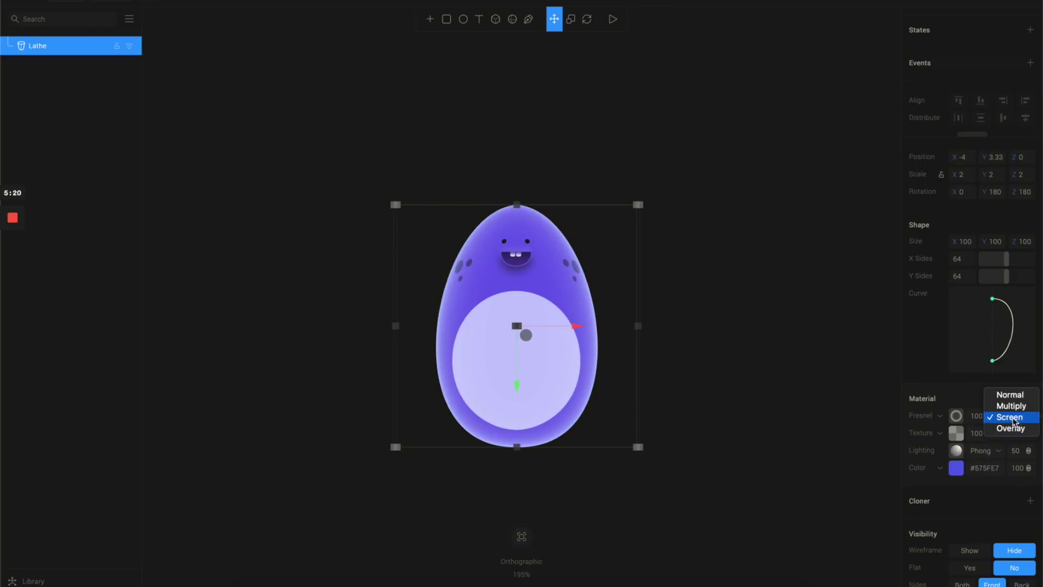
pyautogui.click(1014, 428)
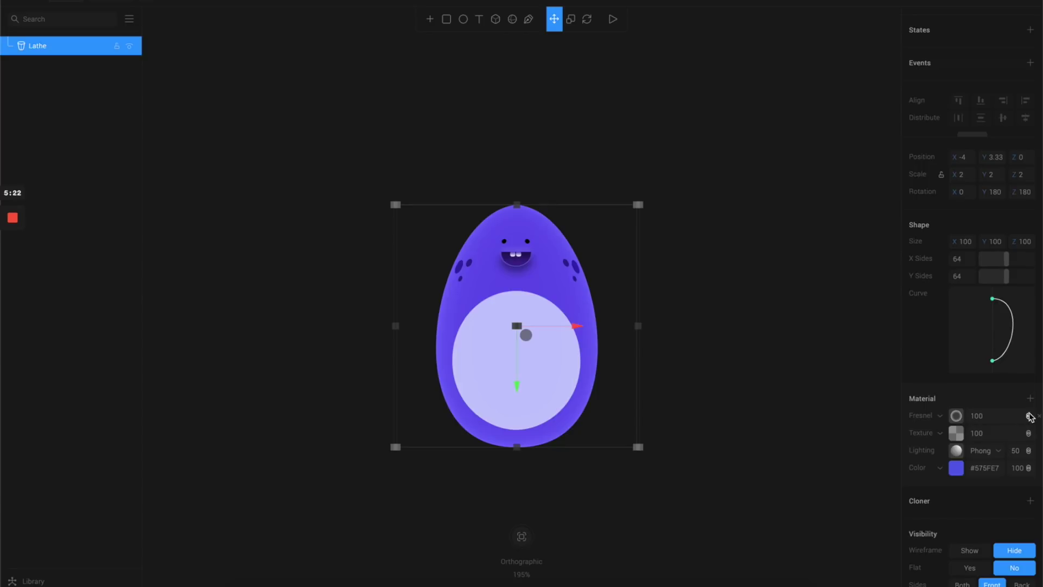
pyautogui.click(1030, 416)
pyautogui.click(1010, 395)
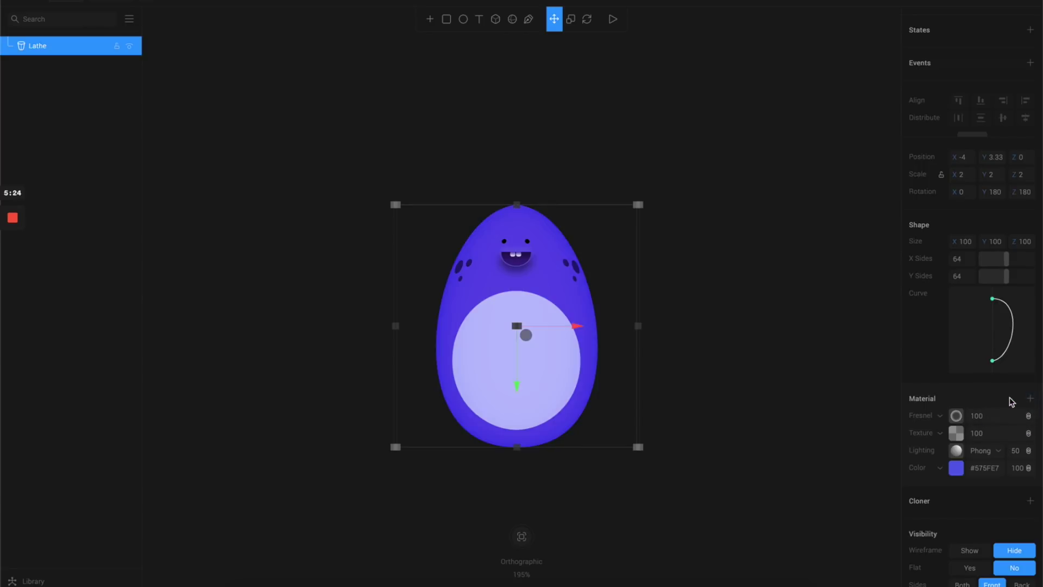
pyautogui.click(1027, 416)
pyautogui.click(714, 326)
pyautogui.click(553, 320)
pyautogui.click(708, 328)
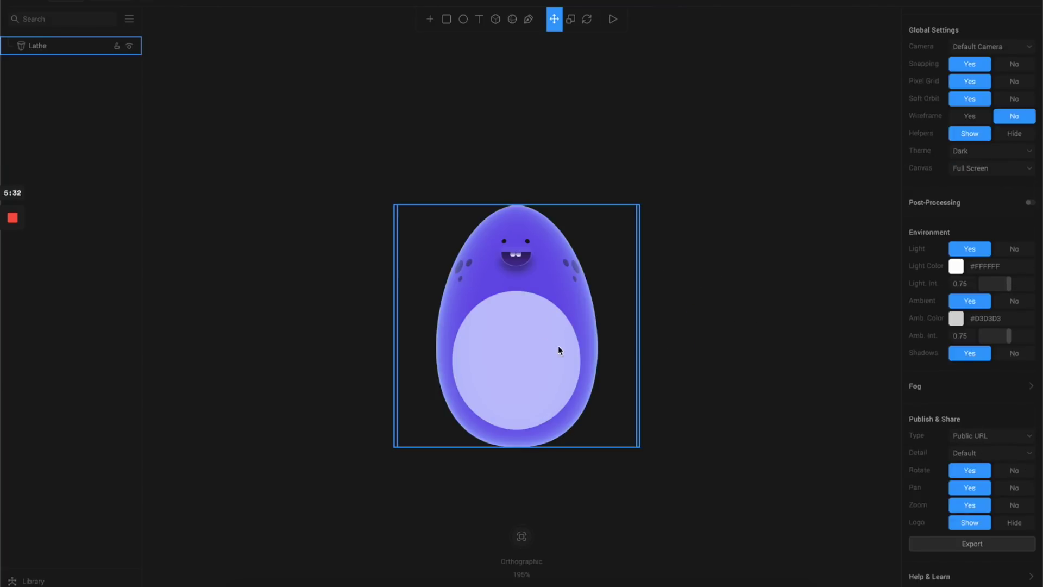
# Add a Sphere and place it beside the egg.
pyautogui.click(461, 21)
pyautogui.click(430, 19)
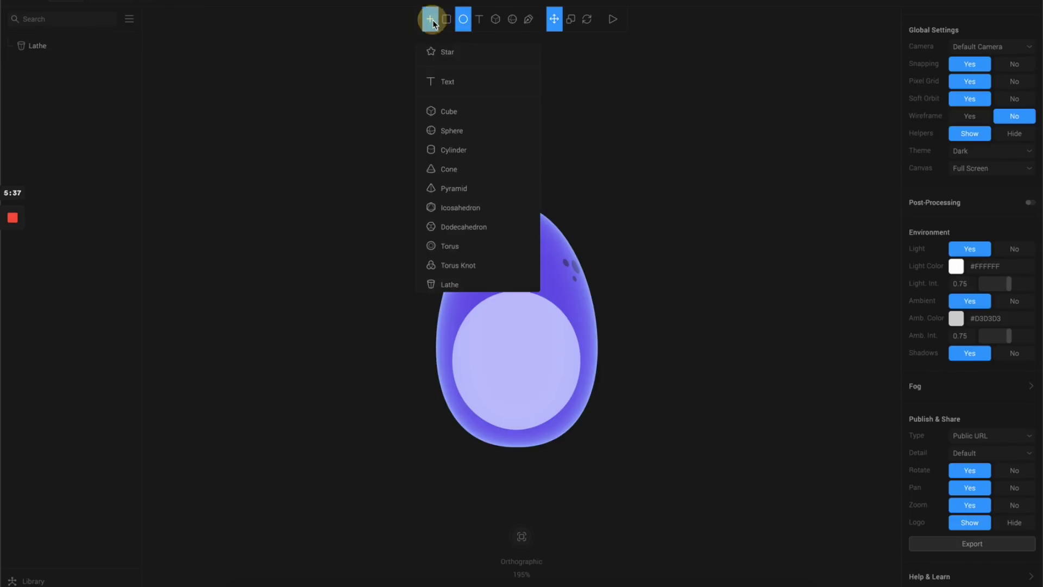
pyautogui.click(497, 142)
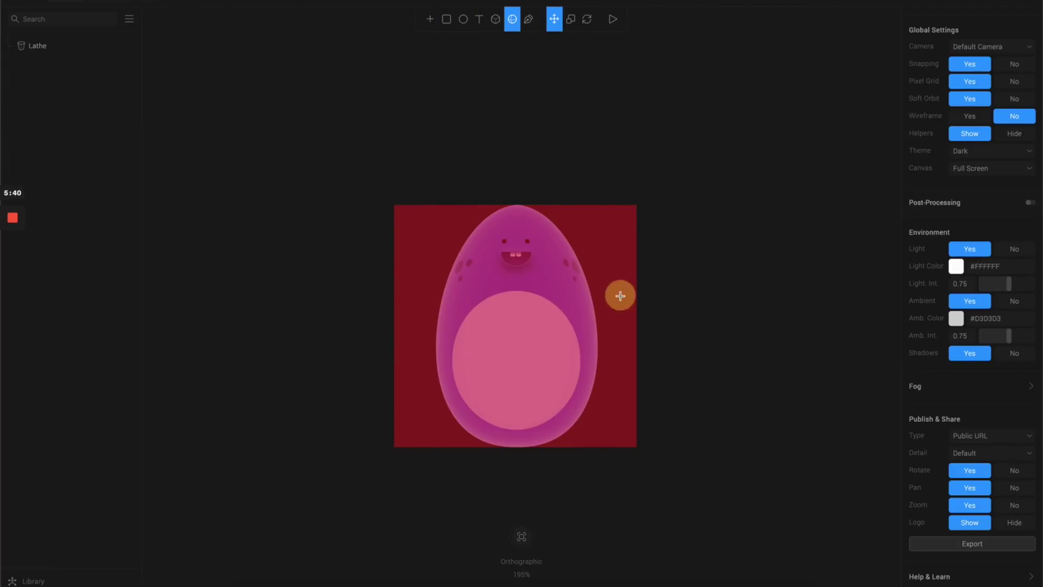
pyautogui.click(622, 299)
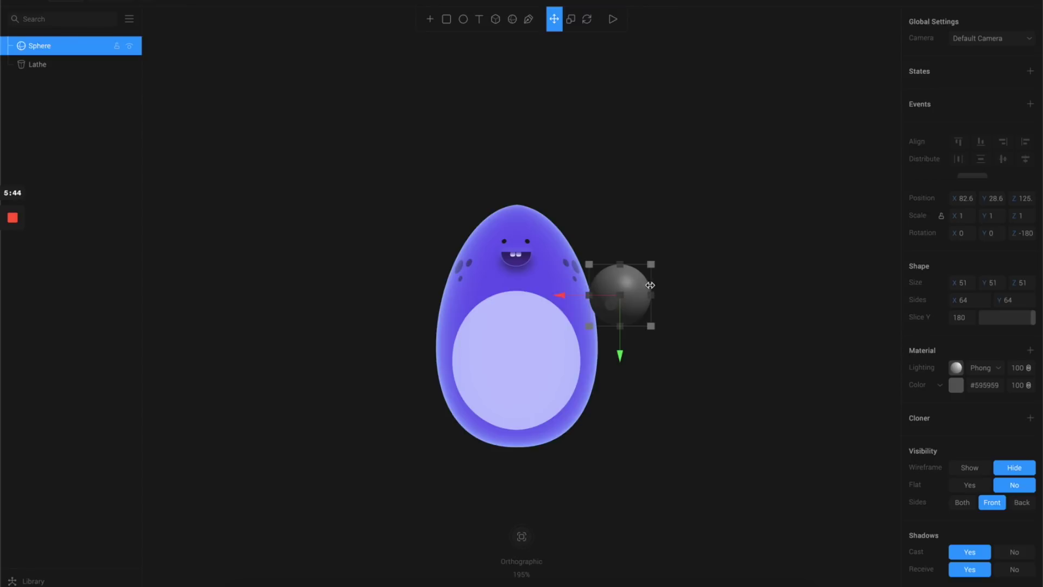
# Narrow the sphere, then stretch it taller in Right view into a thin oval.
pyautogui.moveTo(654, 296); pyautogui.dragTo(603, 292)
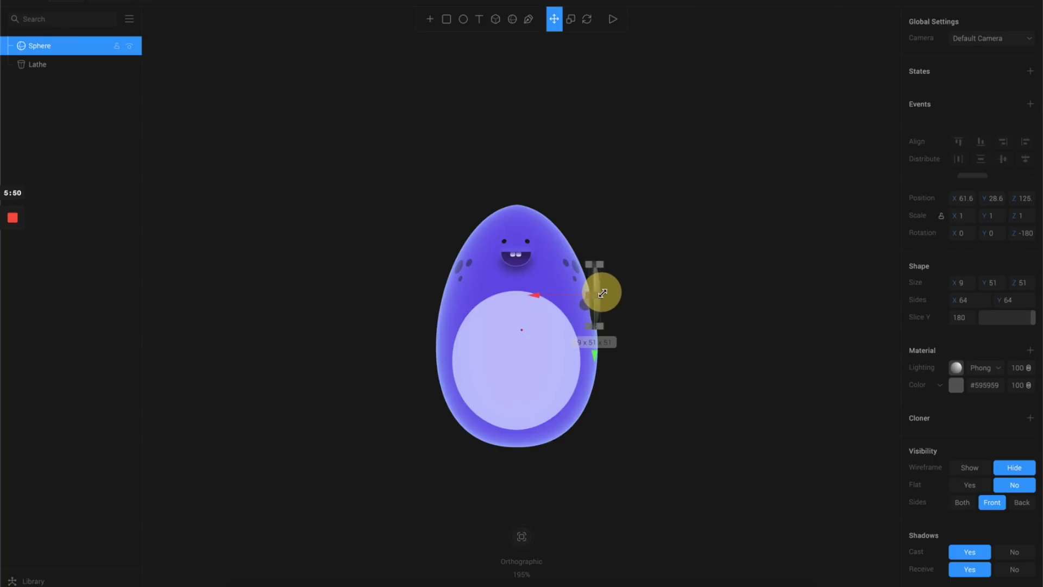
pyautogui.moveTo(522, 536)
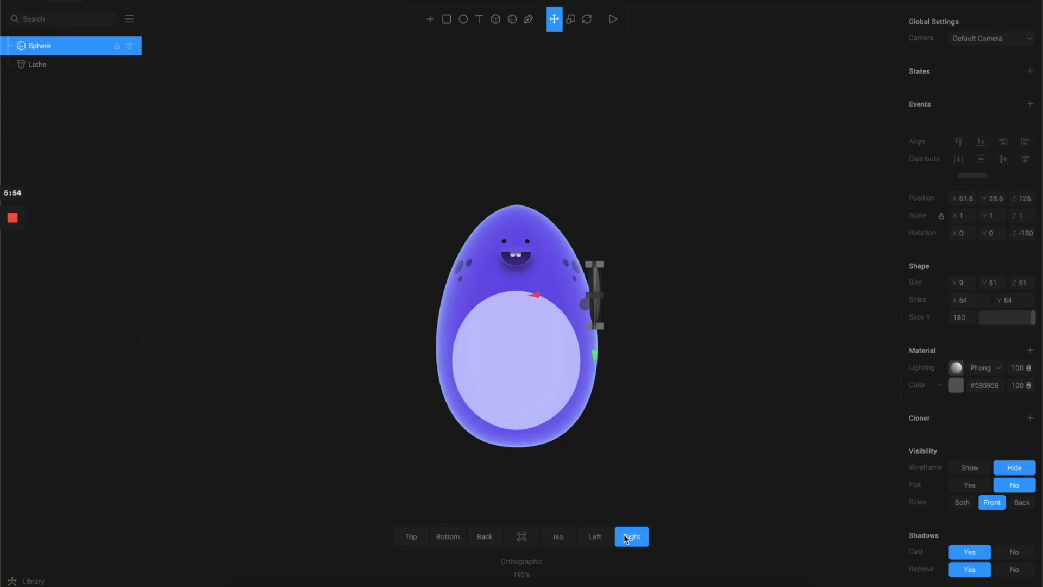
pyautogui.click(628, 536)
pyautogui.moveTo(401, 284); pyautogui.dragTo(377, 349)
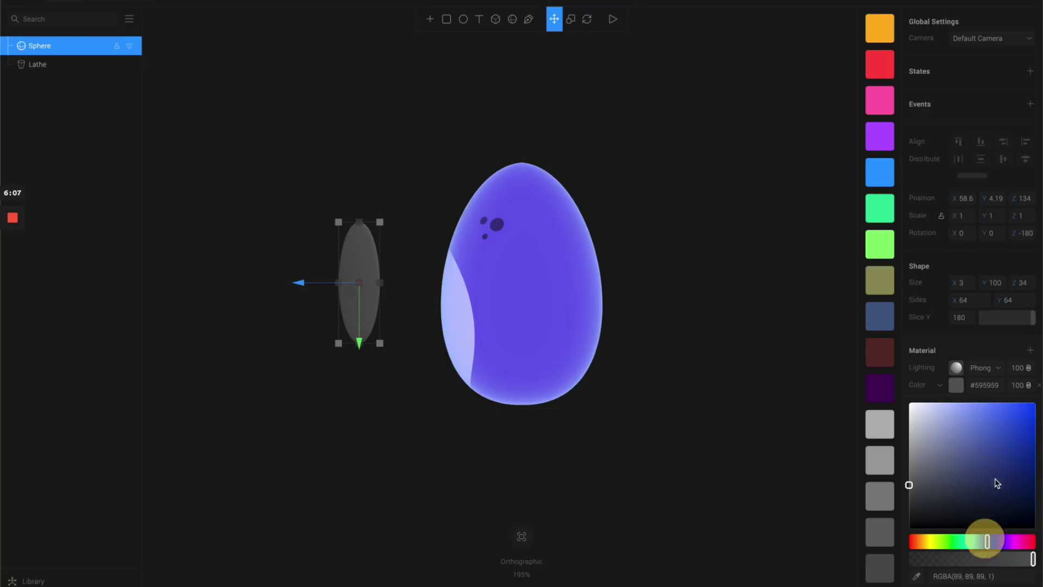
# Colour the arm #545CEE and add a Fresnel material layer to it.
pyautogui.click(994, 467)
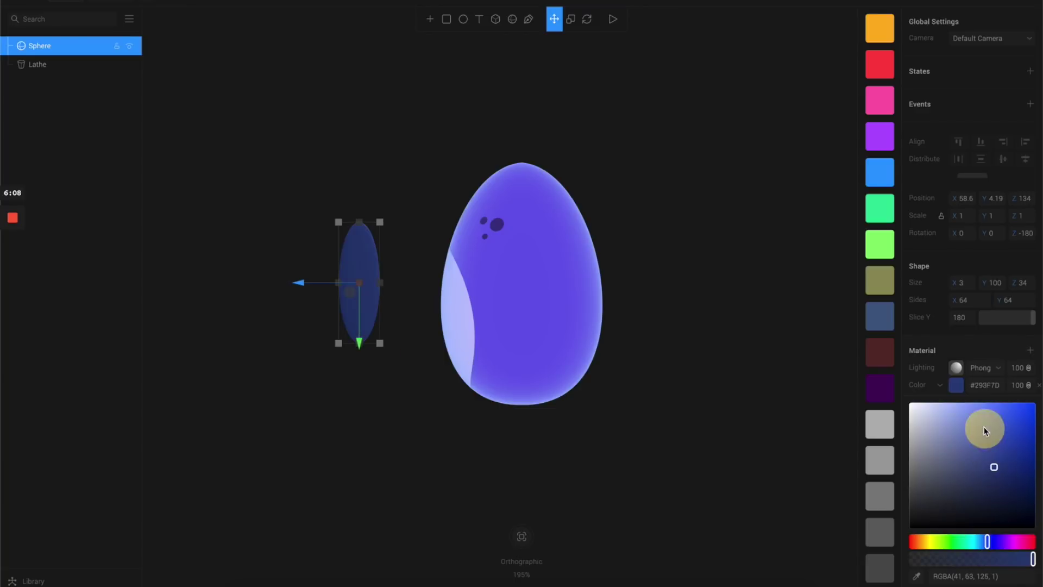
pyautogui.click(982, 426)
pyautogui.moveTo(995, 416); pyautogui.dragTo(993, 415)
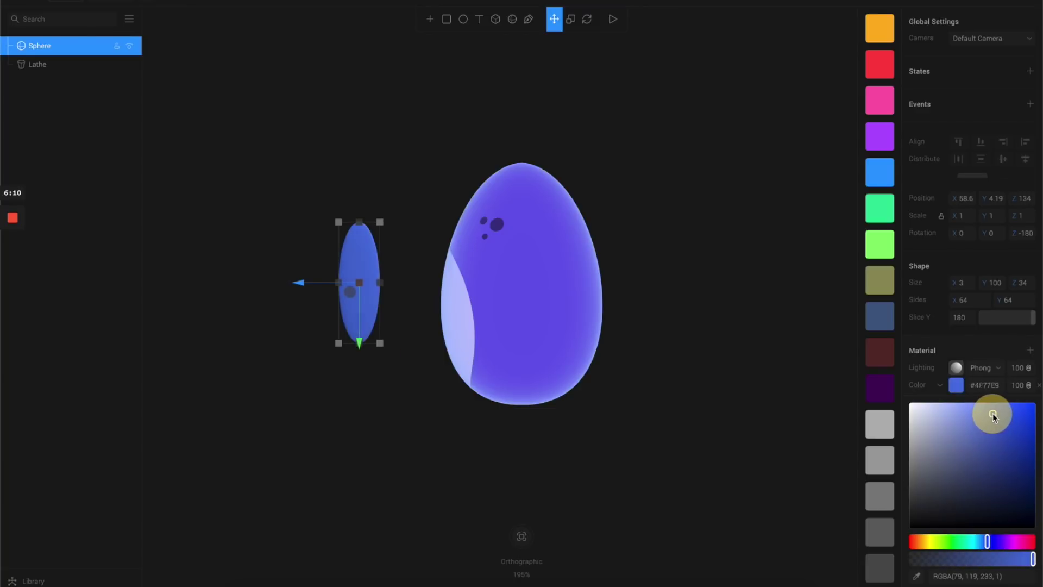
pyautogui.click(995, 543)
pyautogui.moveTo(993, 543); pyautogui.dragTo(989, 543)
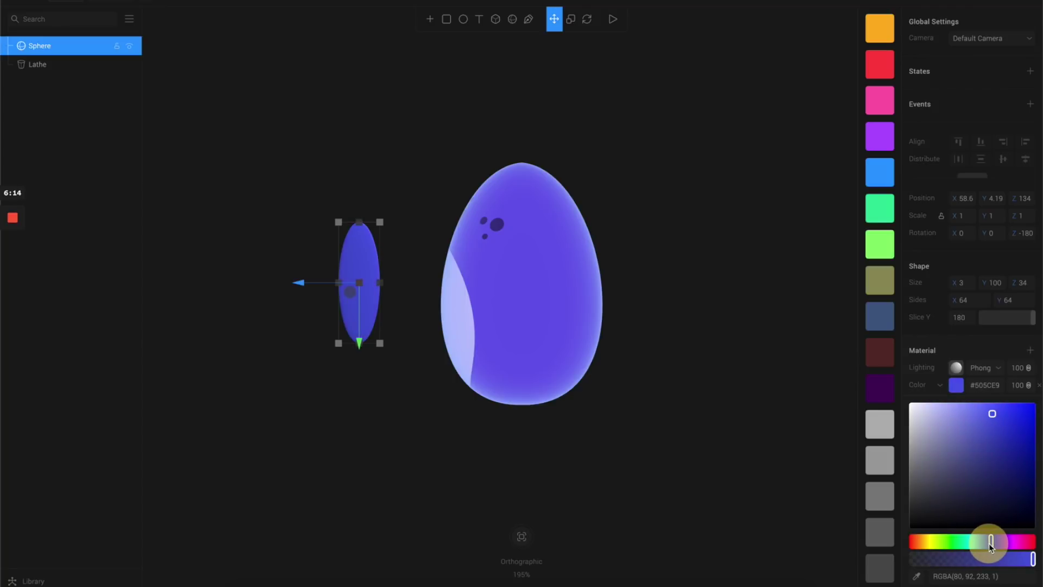
pyautogui.click(990, 411)
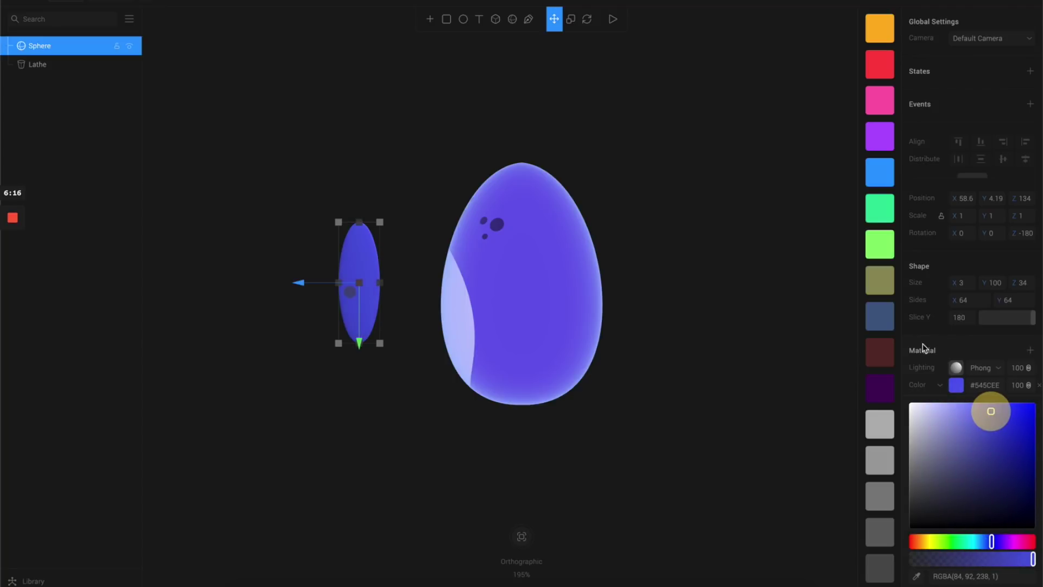
pyautogui.click(920, 363)
pyautogui.click(1029, 350)
pyautogui.click(939, 368)
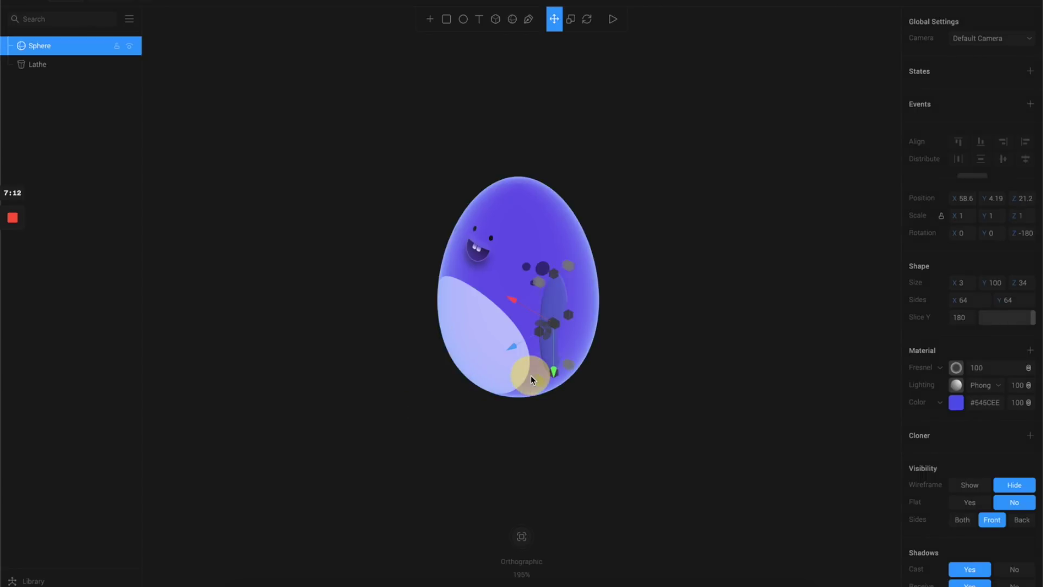
# Move the arm against the egg's right side and tilt it outward to about Z -162.
pyautogui.moveTo(521, 348); pyautogui.dragTo(526, 340)
pyautogui.moveTo(547, 306); pyautogui.dragTo(548, 302)
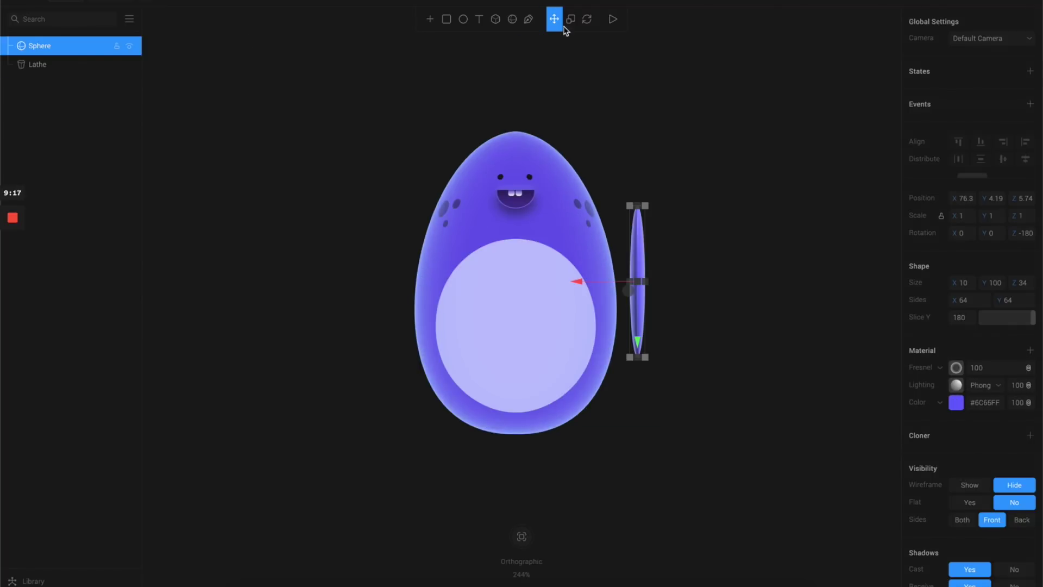
pyautogui.click(586, 19)
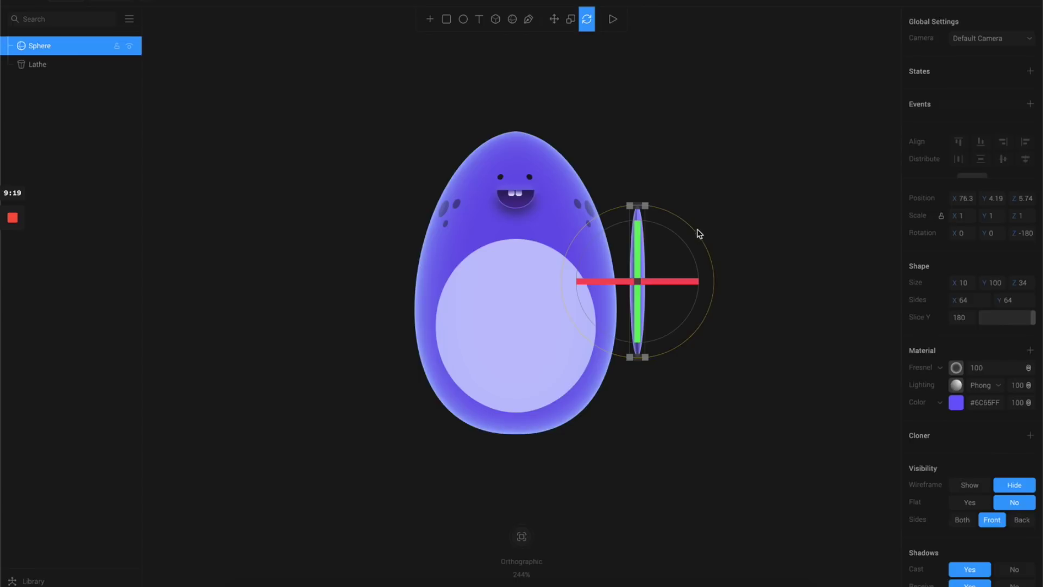
pyautogui.moveTo(690, 226); pyautogui.dragTo(677, 216)
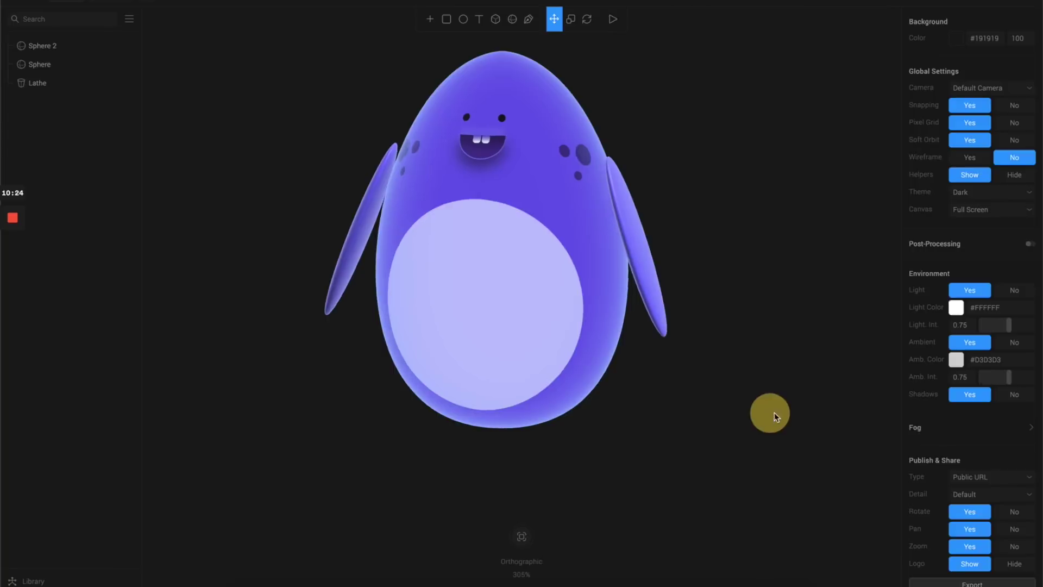
pyautogui.moveTo(774, 412); pyautogui.dragTo(739, 425)
pyautogui.click(589, 309)
pyautogui.scroll(-3, 583, 295)
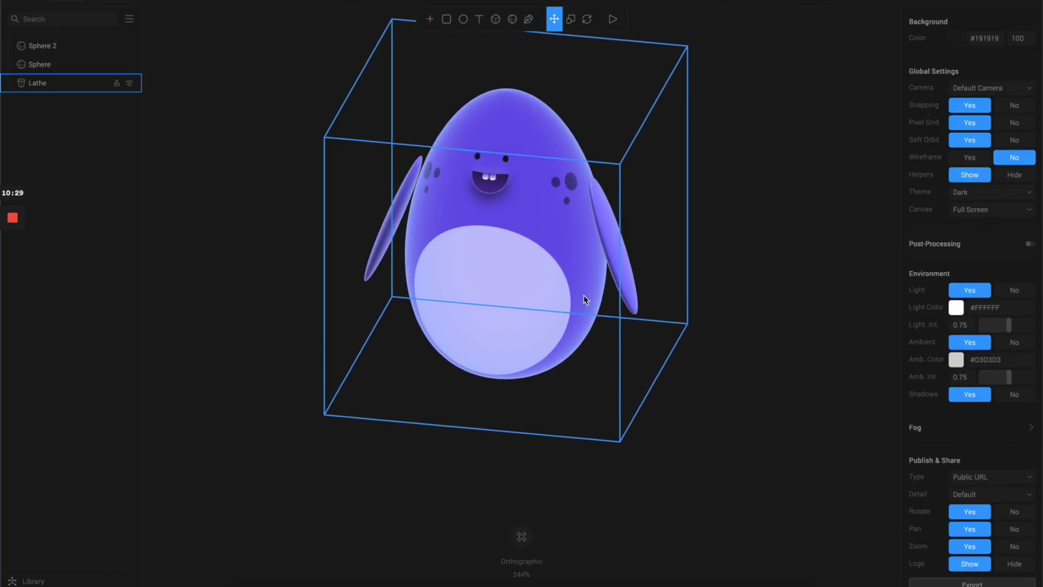
# Add a Directional Light positioned up-left of the character at X -183, Y 100.
pyautogui.click(429, 19)
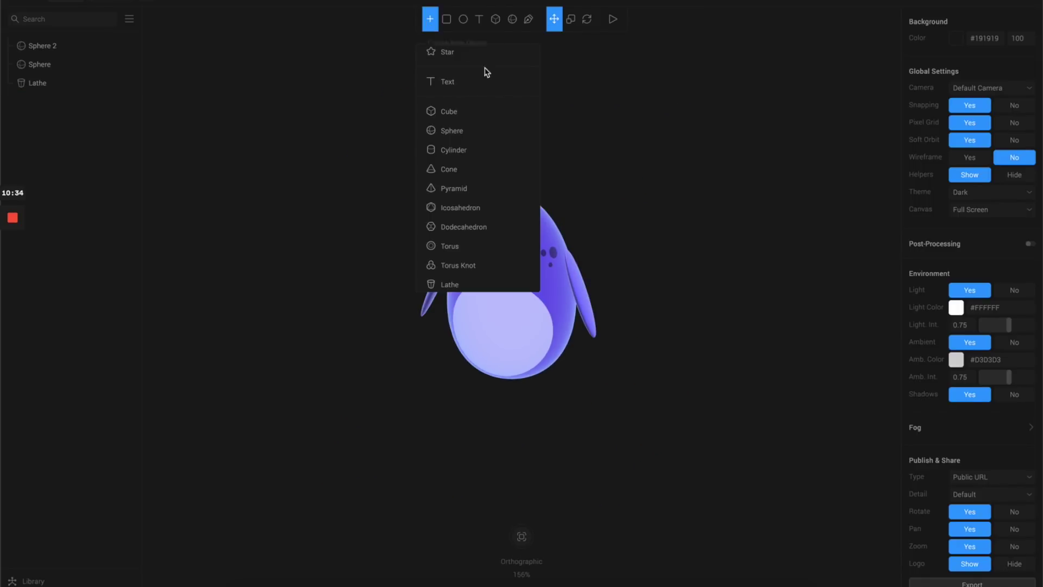
pyautogui.scroll(-5, 489, 182)
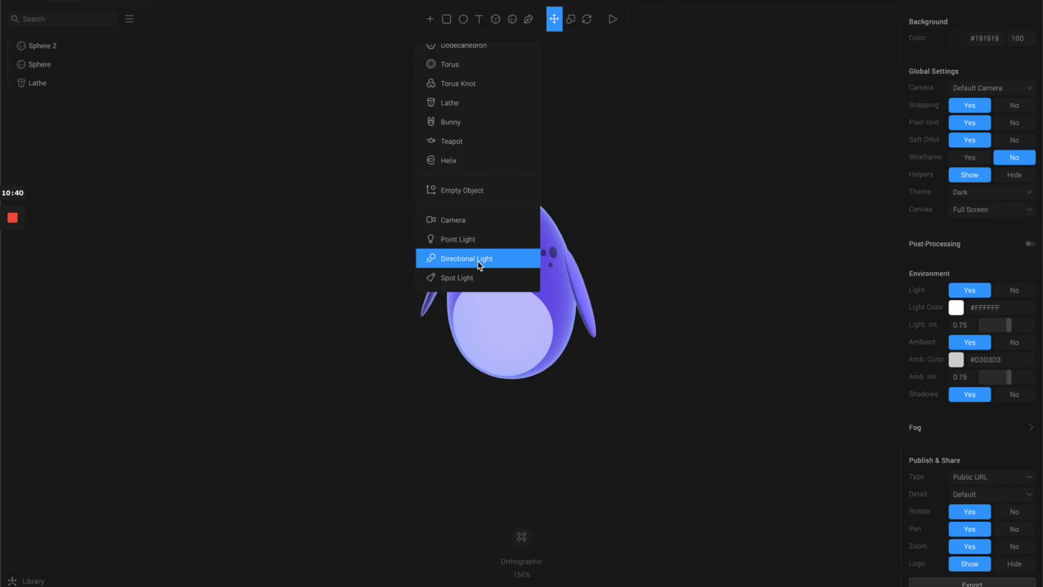
pyautogui.click(478, 259)
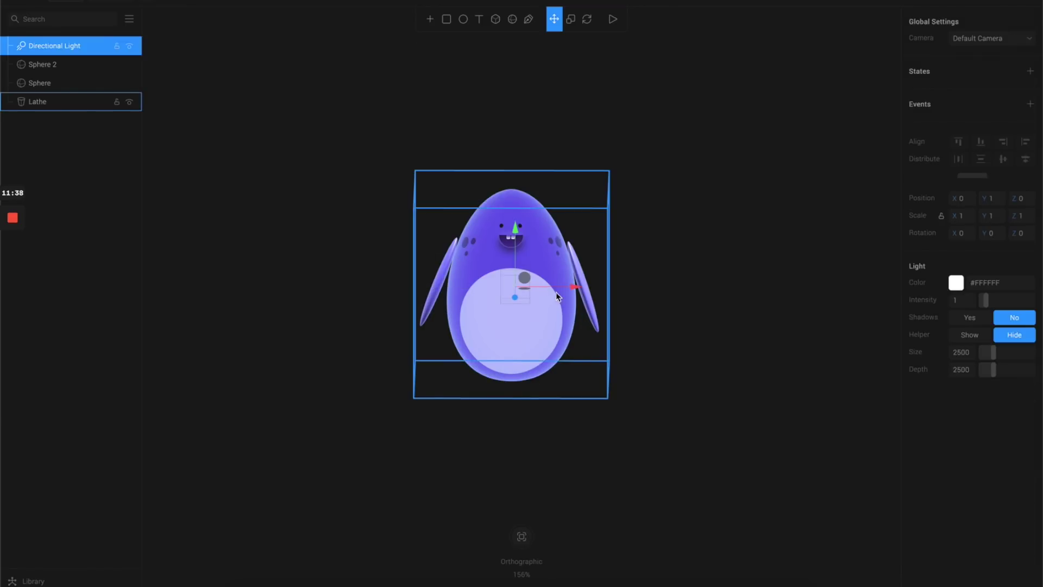
pyautogui.moveTo(569, 288); pyautogui.dragTo(386, 280)
pyautogui.moveTo(337, 244); pyautogui.dragTo(335, 153)
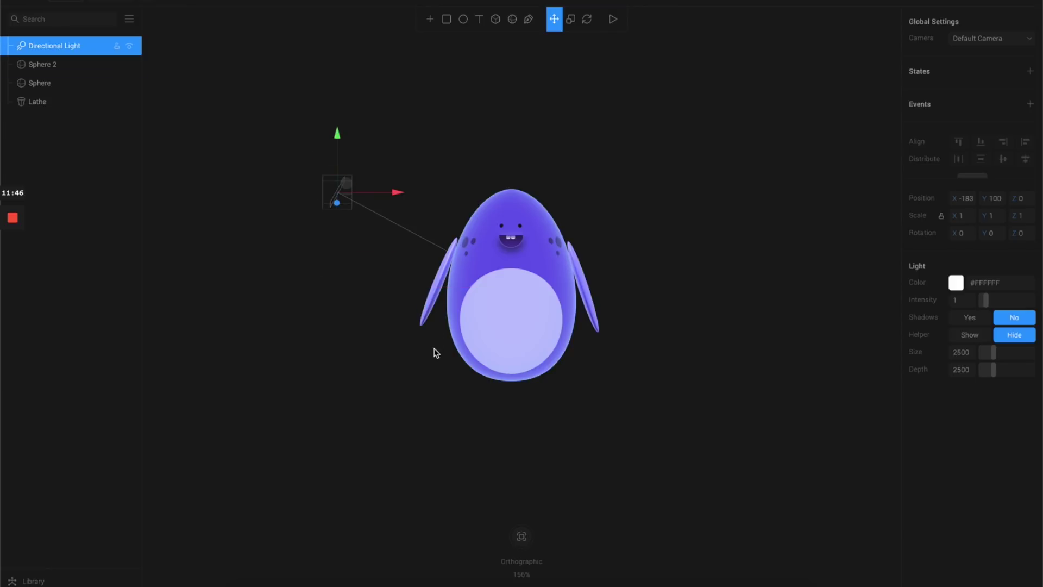
pyautogui.moveTo(442, 366); pyautogui.dragTo(457, 292)
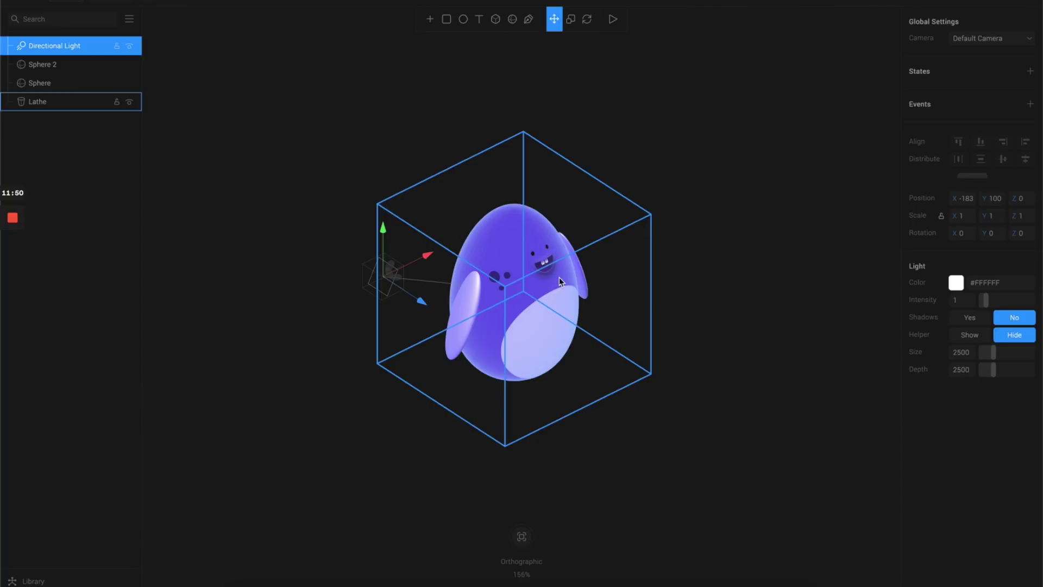
# Move the egg's Phong 50 lighting layer above its Body3 texture layer.
pyautogui.click(541, 309)
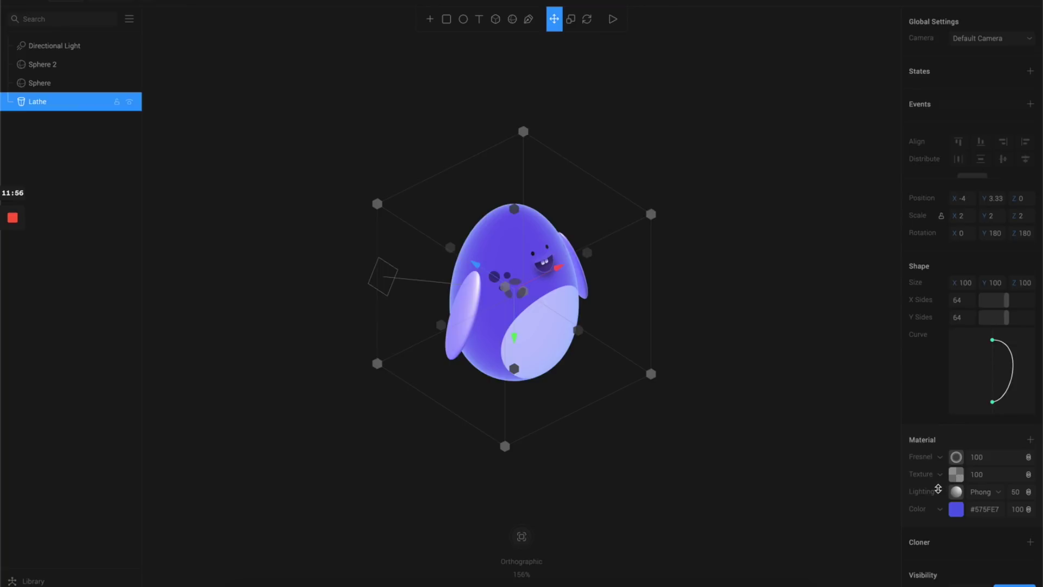
pyautogui.moveTo(923, 492); pyautogui.dragTo(923, 468)
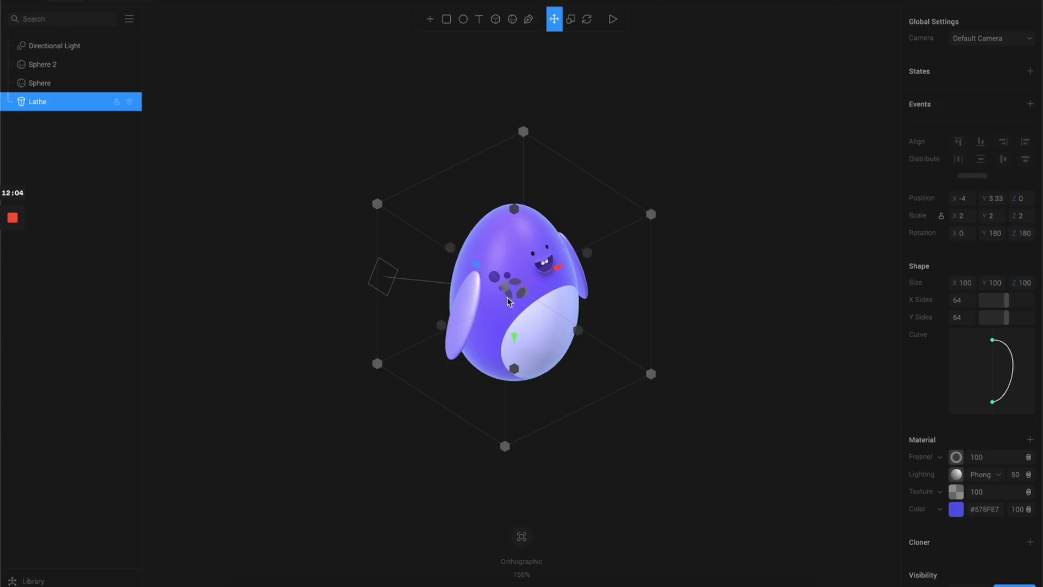
pyautogui.moveTo(565, 475); pyautogui.dragTo(540, 452)
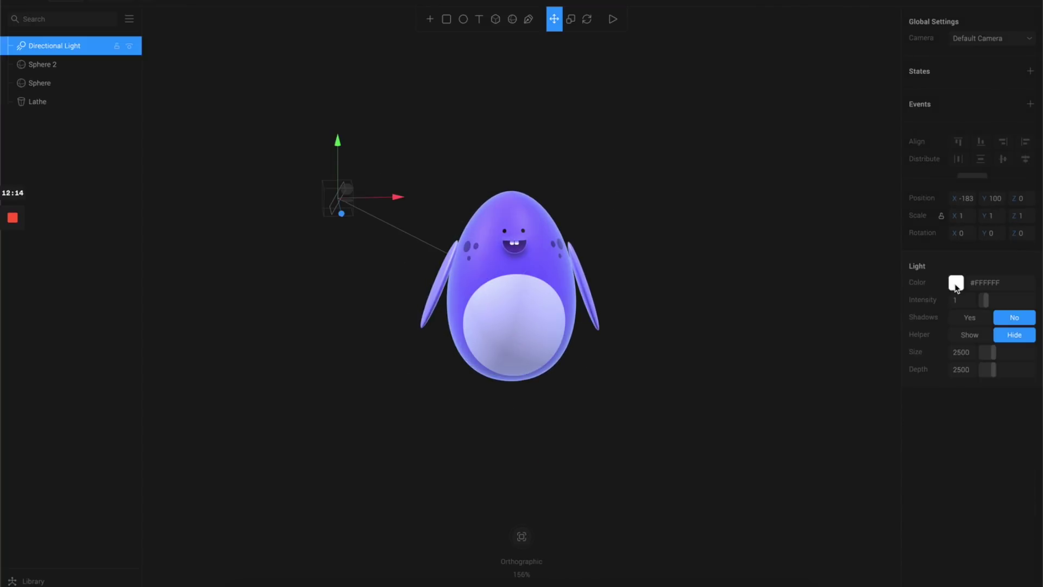
# Tint the Directional Light a saturated pinkish red, #FF516C.
pyautogui.click(956, 284)
pyautogui.click(960, 294)
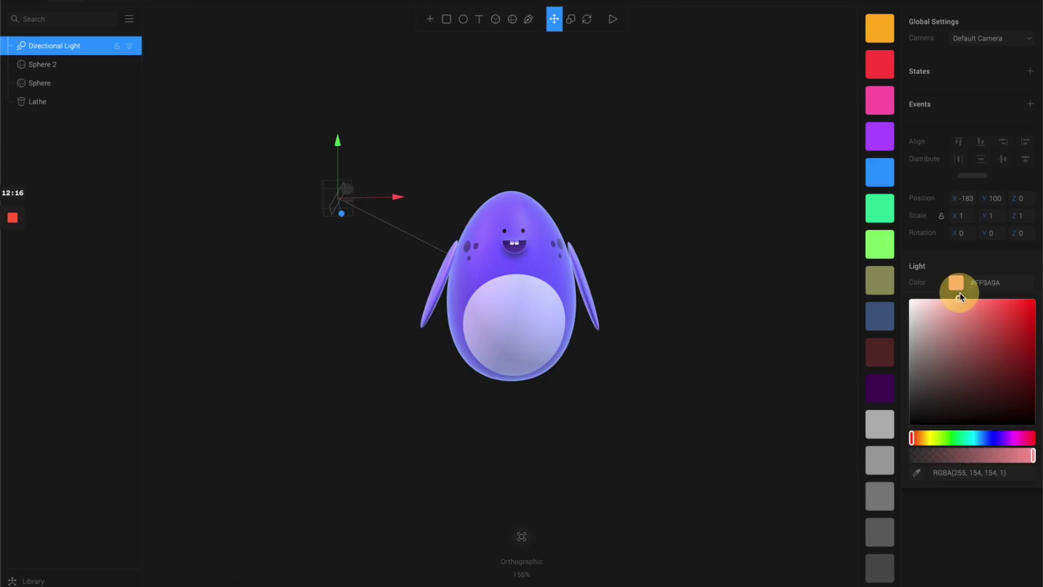
pyautogui.click(985, 438)
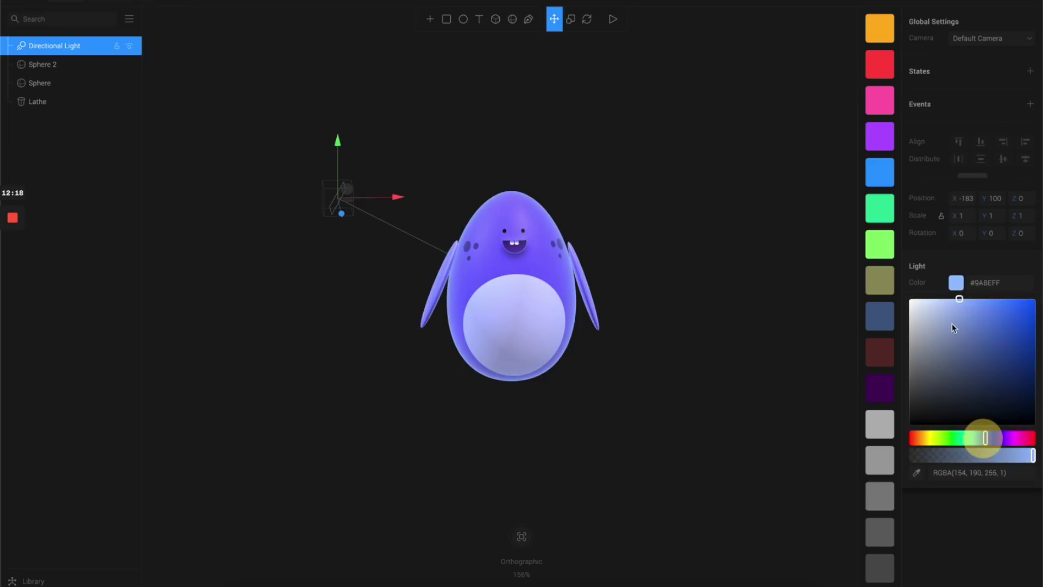
pyautogui.click(948, 296)
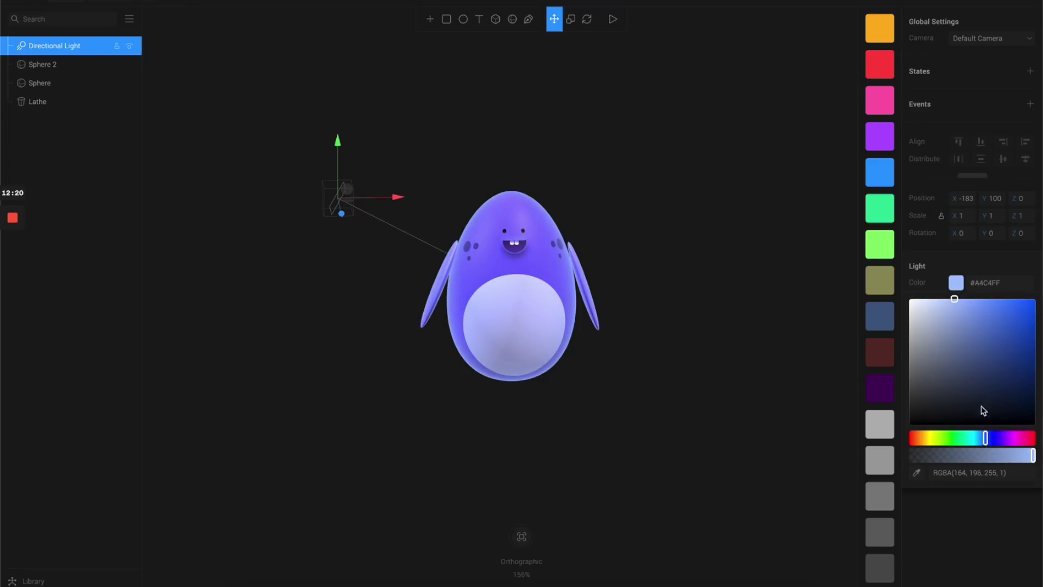
pyautogui.click(1029, 438)
pyautogui.moveTo(954, 299); pyautogui.dragTo(996, 294)
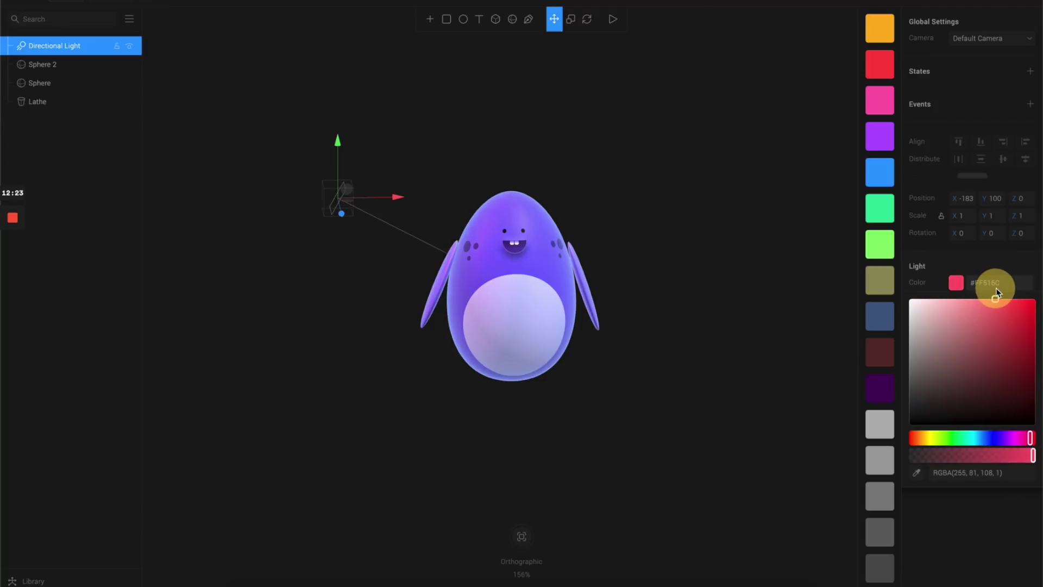
pyautogui.click(723, 339)
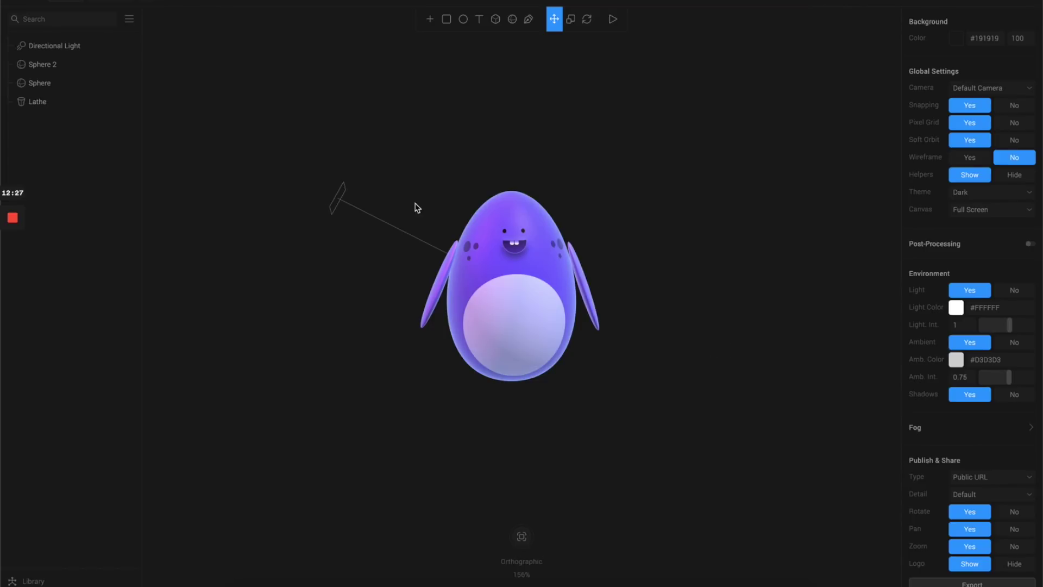
# Set the Directional Light's Shadows to Yes.
pyautogui.click(341, 200)
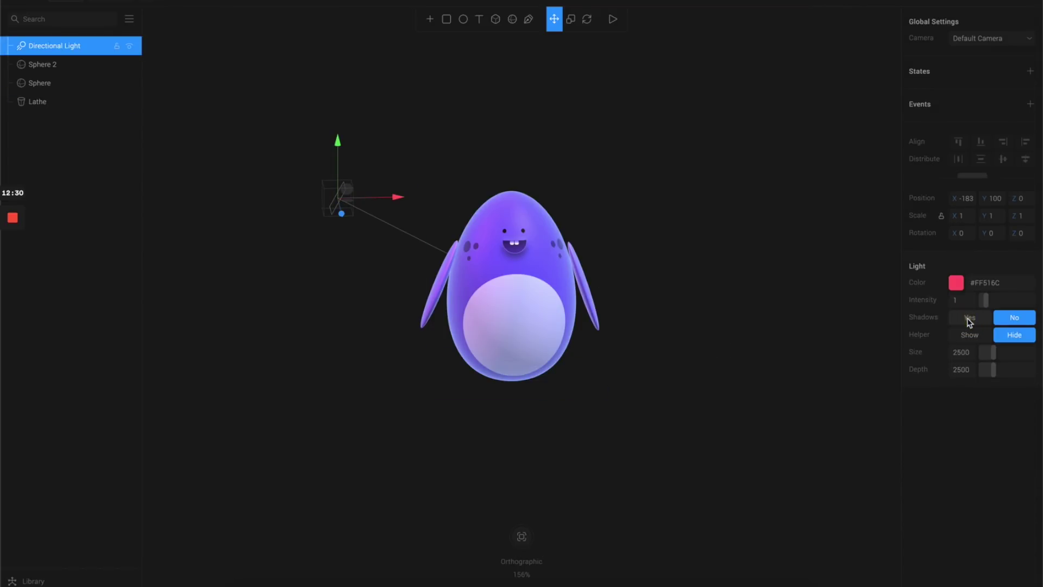
pyautogui.click(970, 317)
pyautogui.moveTo(594, 419)
pyautogui.mouseDown()
pyautogui.moveTo(615, 415)
pyautogui.moveTo(590, 402)
pyautogui.mouseUp()
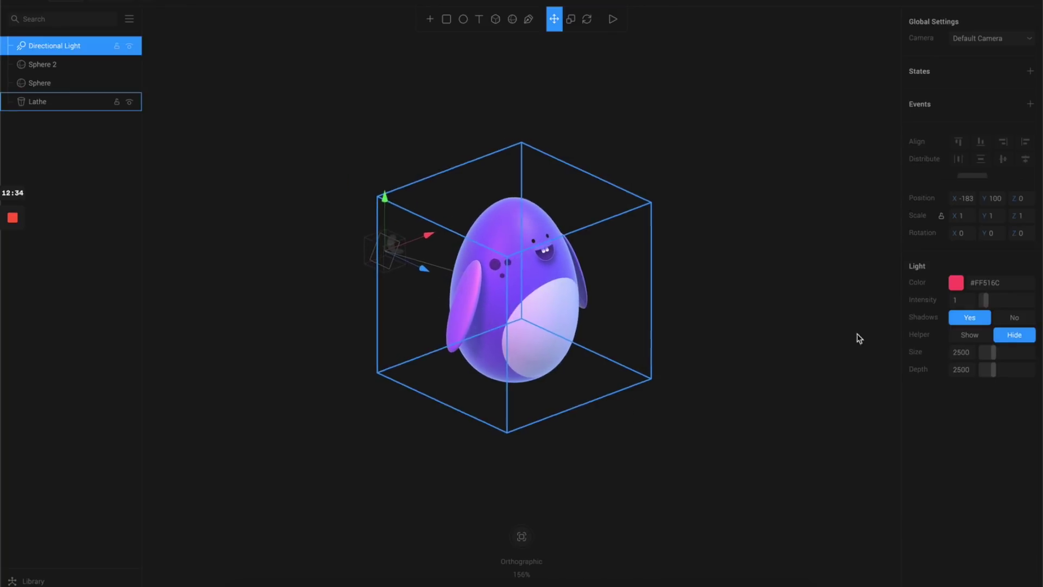
pyautogui.click(1012, 320)
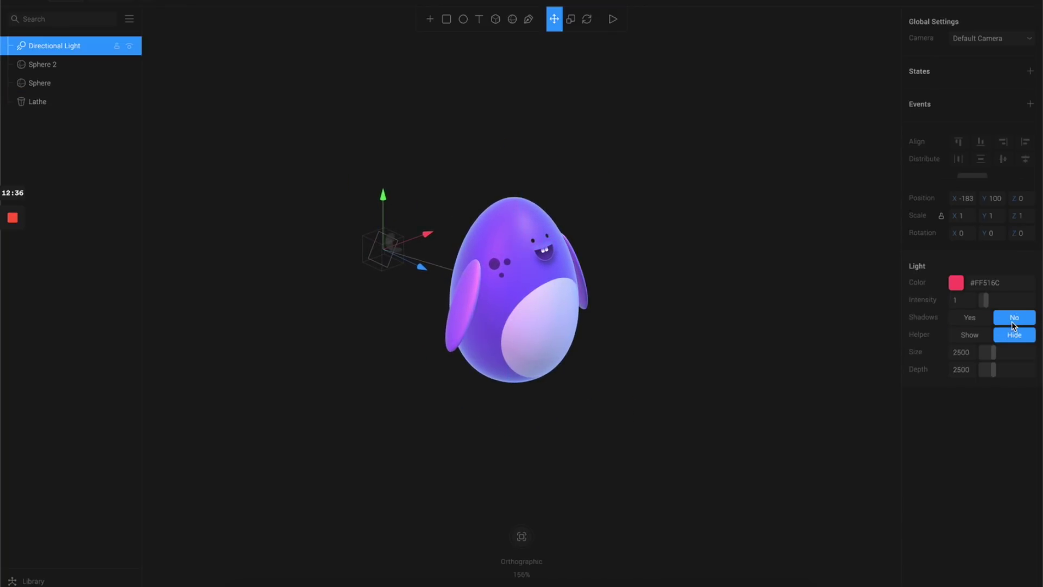
pyautogui.click(972, 319)
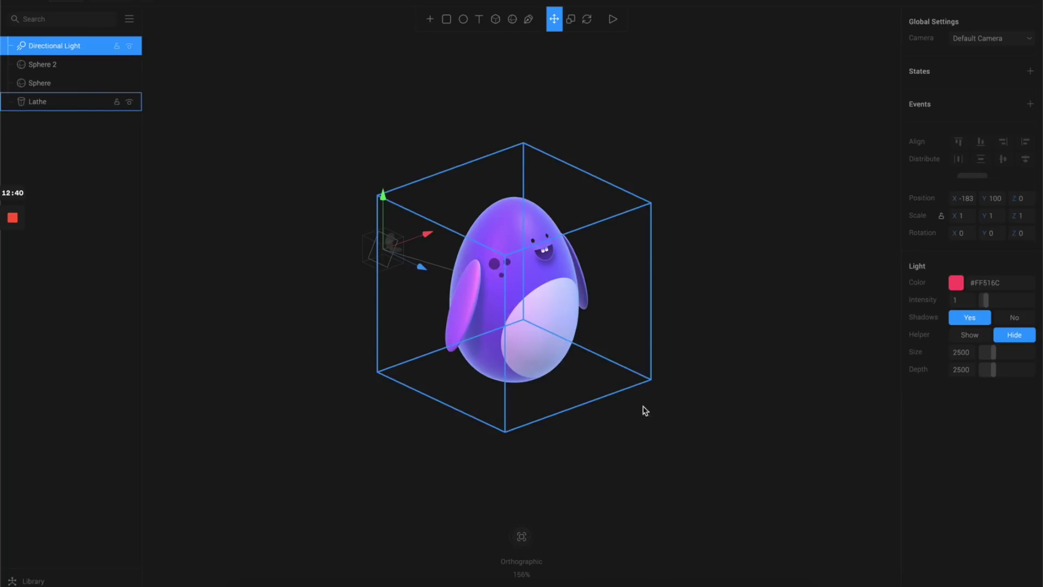
pyautogui.click(538, 438)
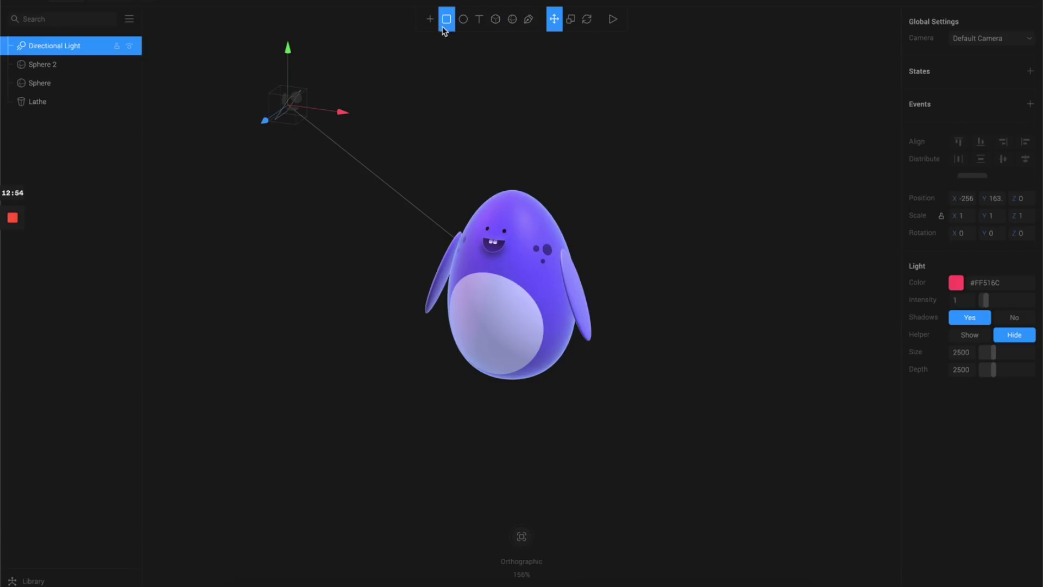
# Add a 64 × 64 Rectangle and drag it down on Y beneath the character's base.
pyautogui.click(430, 19)
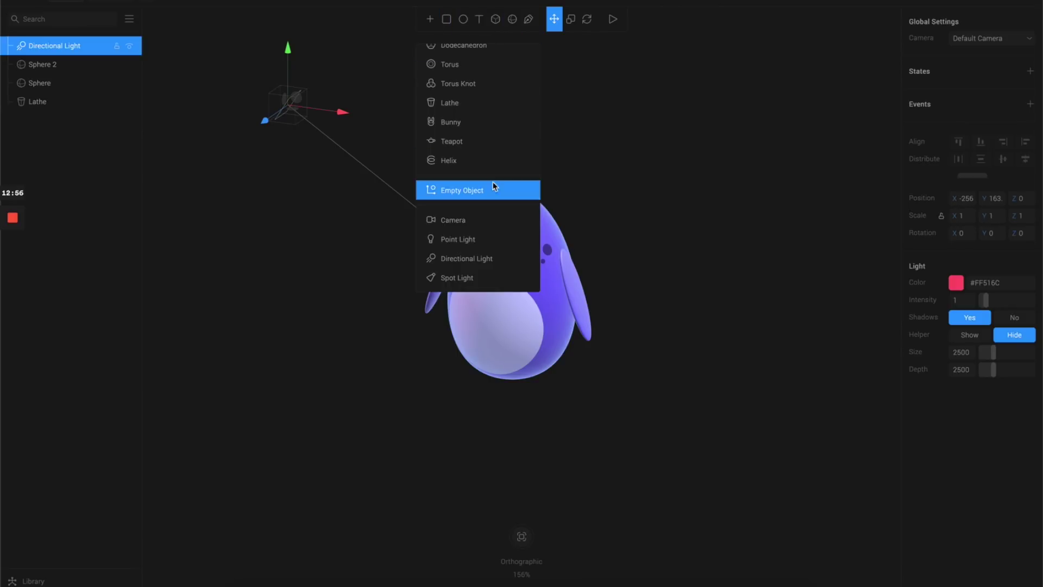
pyautogui.scroll(3, 477, 97)
pyautogui.scroll(-4, 474, 96)
pyautogui.scroll(1, 476, 97)
pyautogui.scroll(5, 473, 103)
pyautogui.scroll(-5, 474, 107)
pyautogui.scroll(5, 474, 139)
pyautogui.scroll(3, 477, 140)
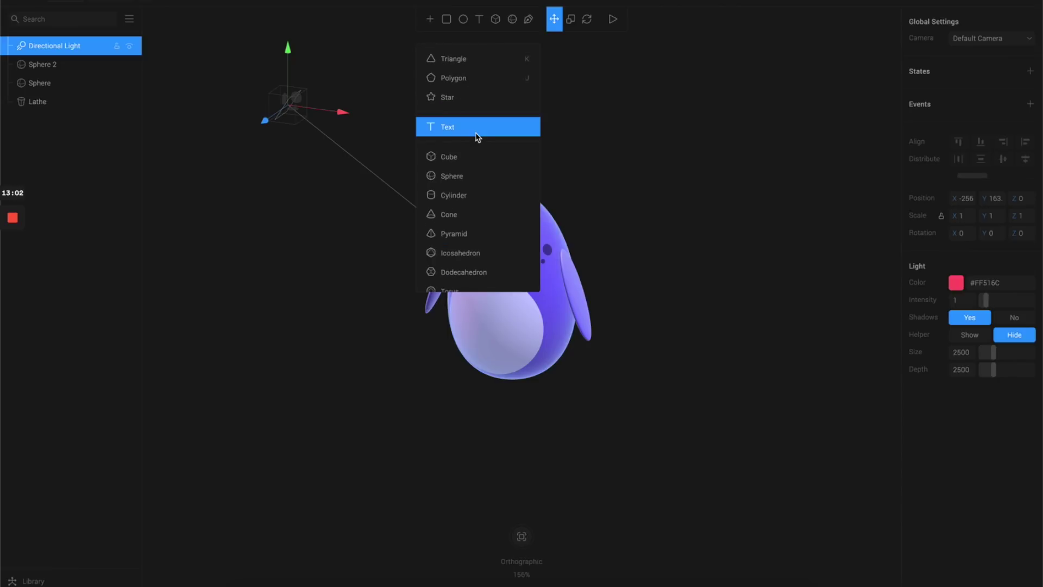
pyautogui.scroll(2, 476, 94)
pyautogui.click(476, 60)
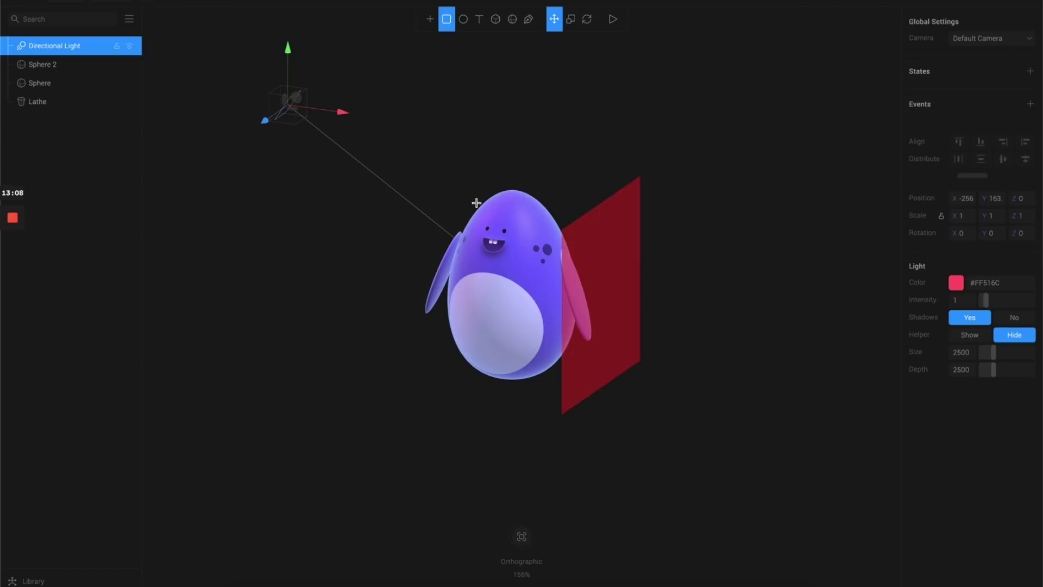
pyautogui.click(527, 193)
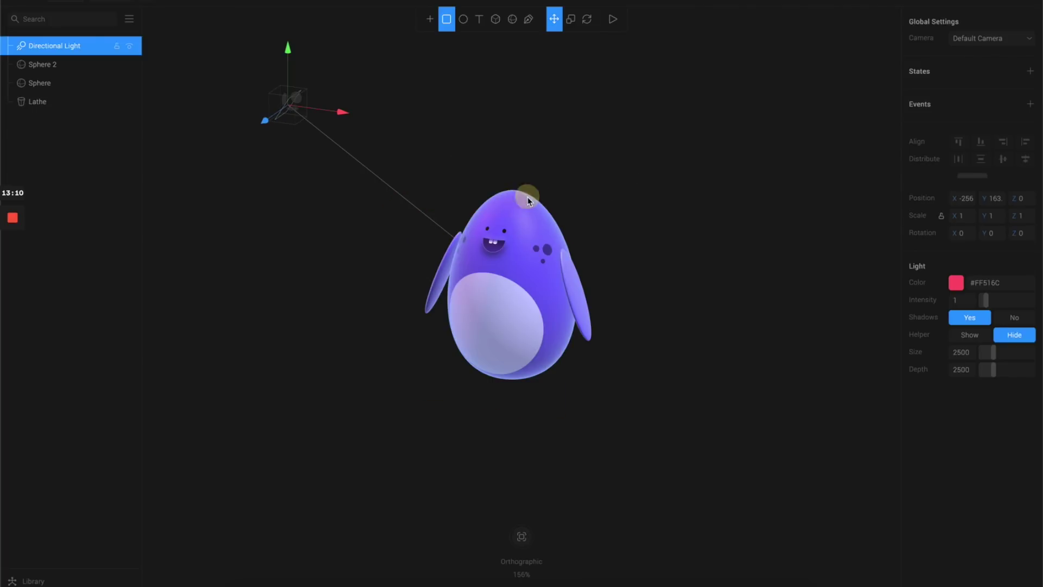
pyautogui.moveTo(528, 154); pyautogui.dragTo(520, 369)
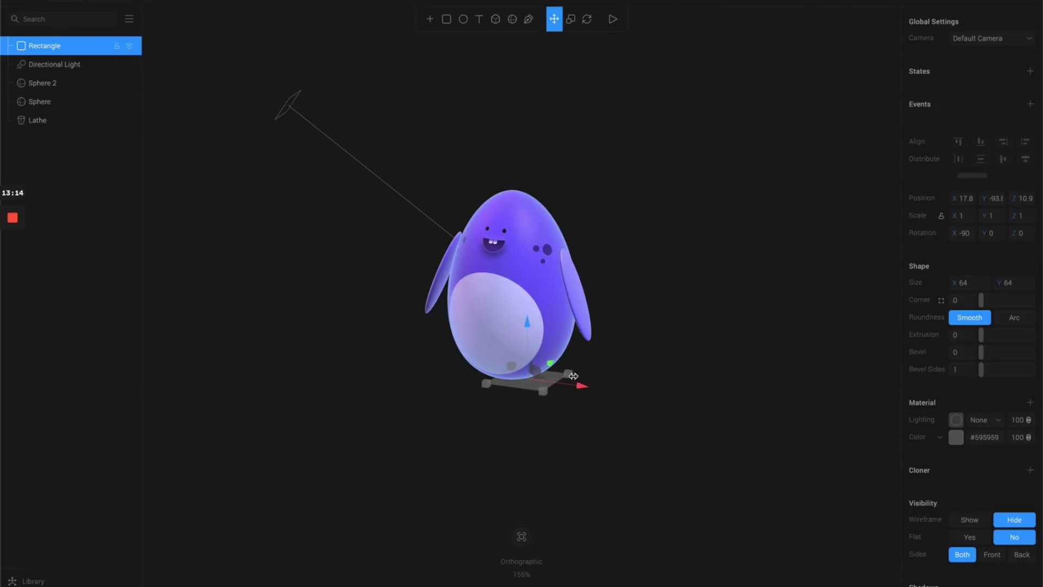
# Drag the rectangle's corner out to about 357 × 360 for a wide floor.
pyautogui.moveTo(567, 376); pyautogui.dragTo(755, 349)
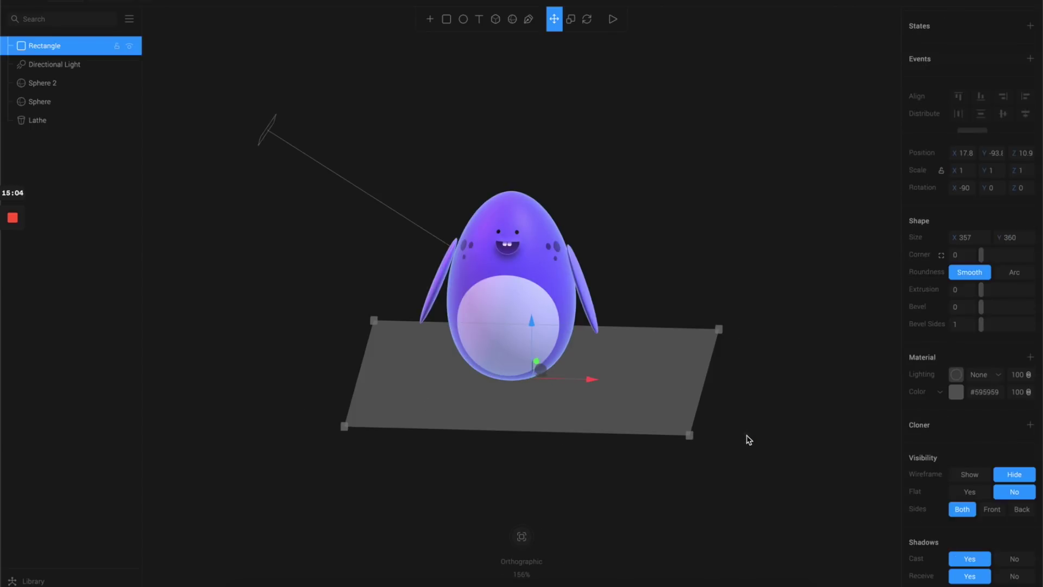
pyautogui.moveTo(748, 438); pyautogui.dragTo(733, 356)
pyautogui.press('Escape')
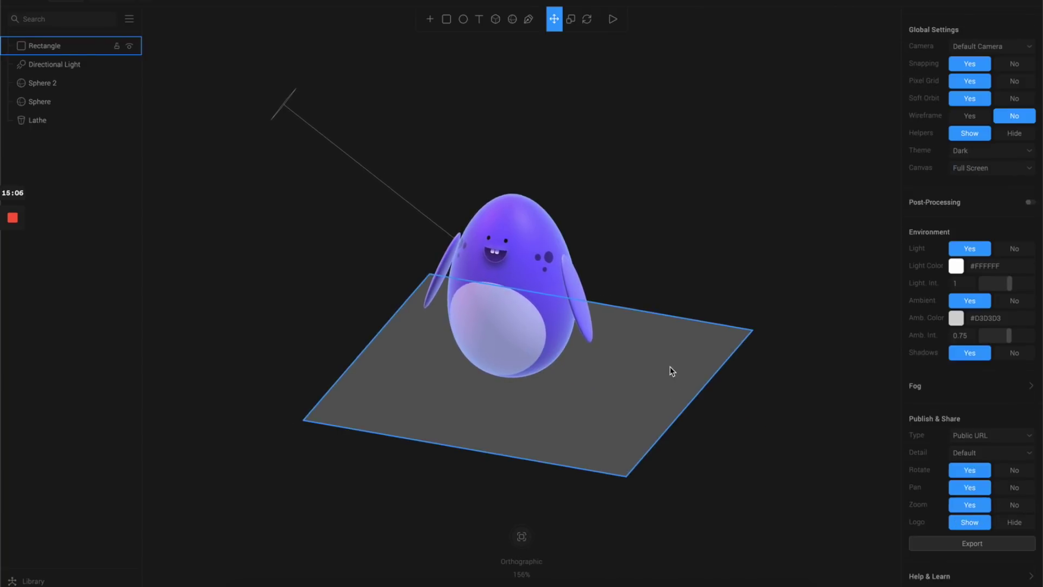
pyautogui.click(671, 368)
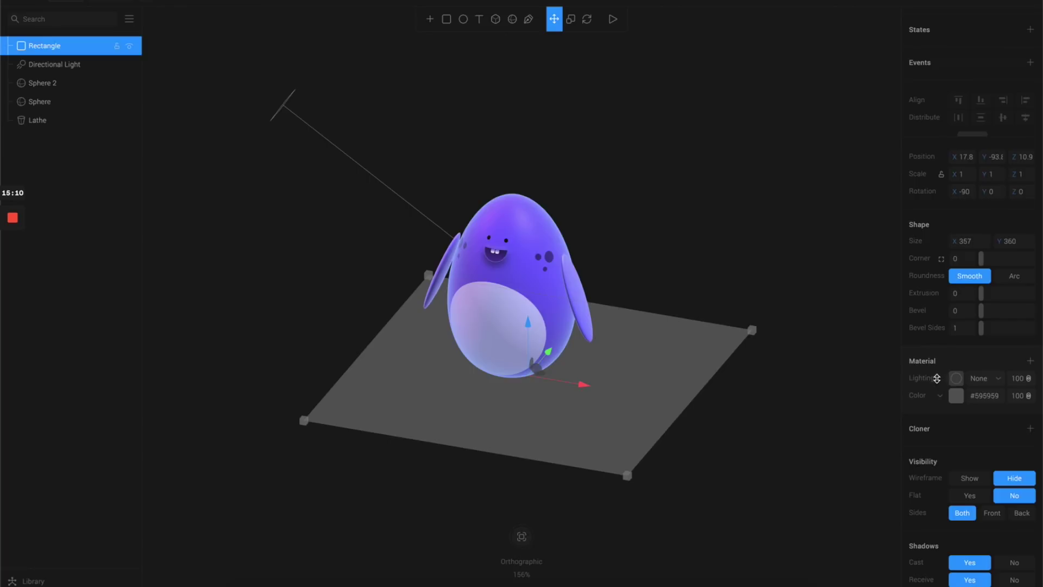
# Set the floor's material lighting to Phong.
pyautogui.click(998, 382)
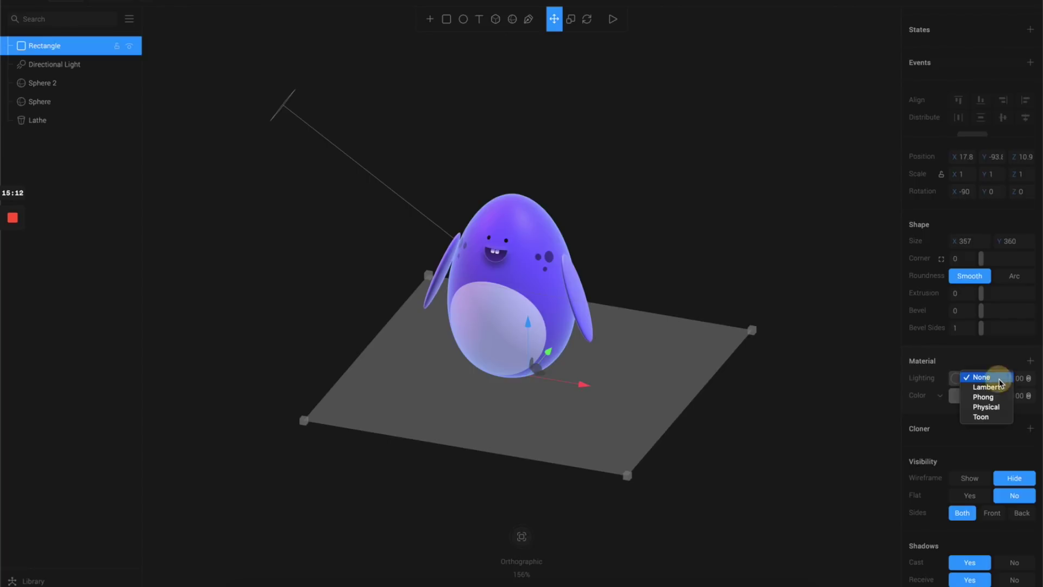
pyautogui.click(978, 397)
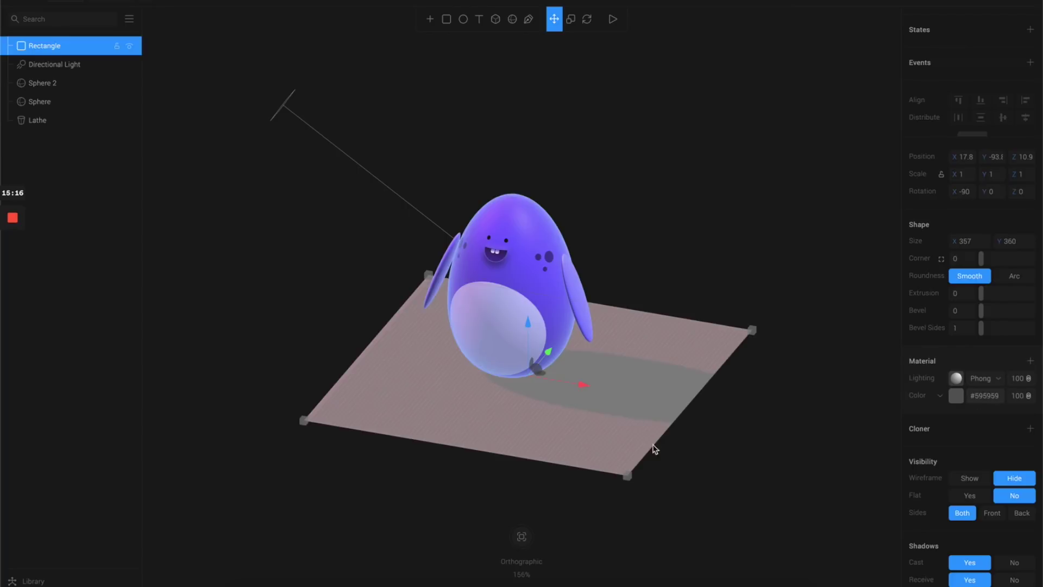
pyautogui.moveTo(774, 421); pyautogui.dragTo(668, 382)
pyautogui.moveTo(780, 412); pyautogui.dragTo(782, 412)
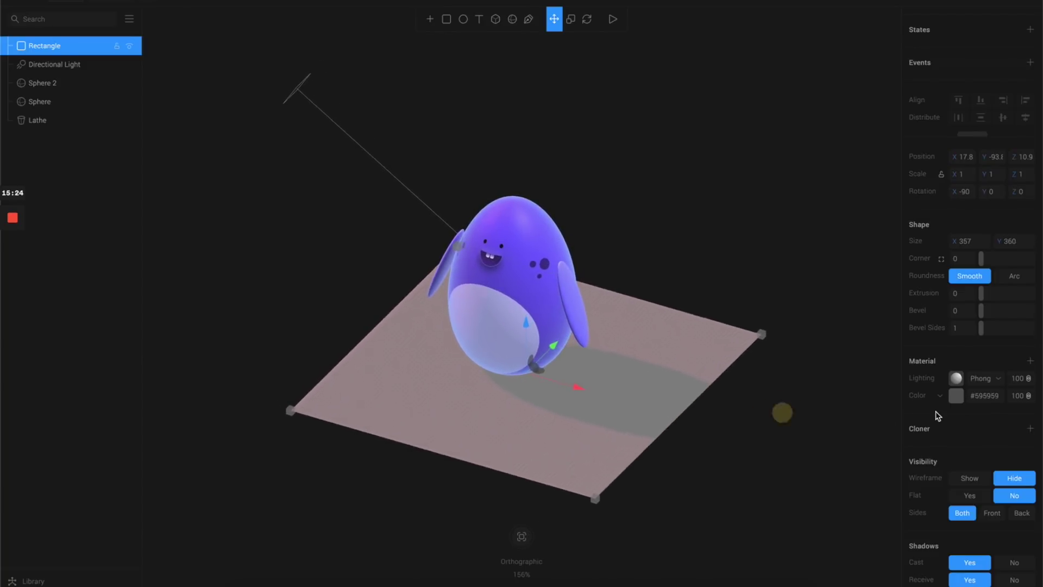
# Colour the floor dark navy #12103D.
pyautogui.click(956, 395)
pyautogui.moveTo(966, 489); pyautogui.dragTo(1001, 507)
pyautogui.click(992, 555)
pyautogui.click(741, 447)
pyautogui.click(630, 405)
# Add a second, grey #595959 material layer to the floor.
pyautogui.click(1030, 361)
pyautogui.hotkey('ctrl', 'z')
pyautogui.click(1030, 360)
pyautogui.click(939, 380)
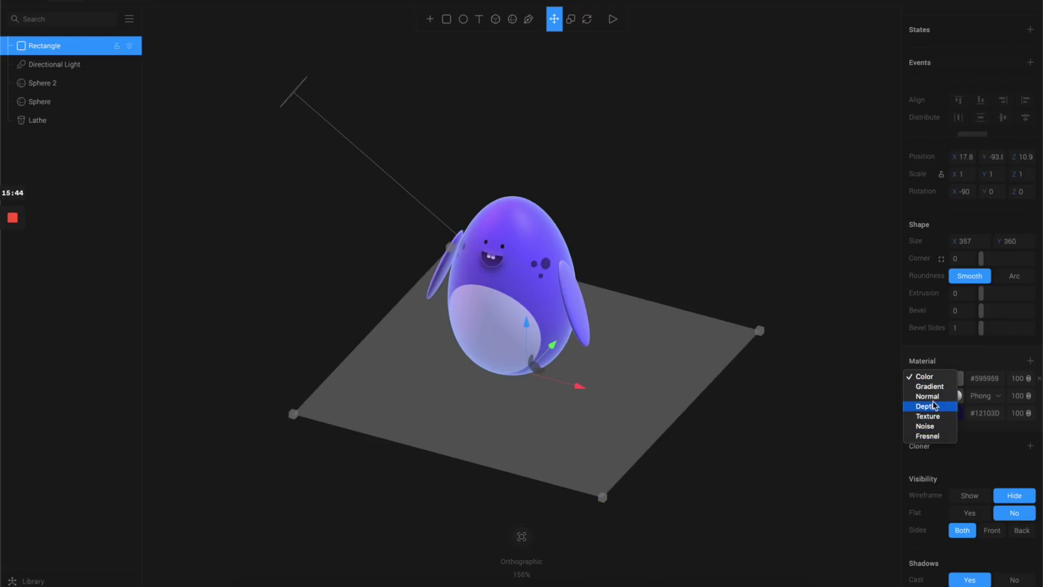
# Turn the new floor material layer into a texture and apply the stone-wall texture.
pyautogui.click(947, 377)
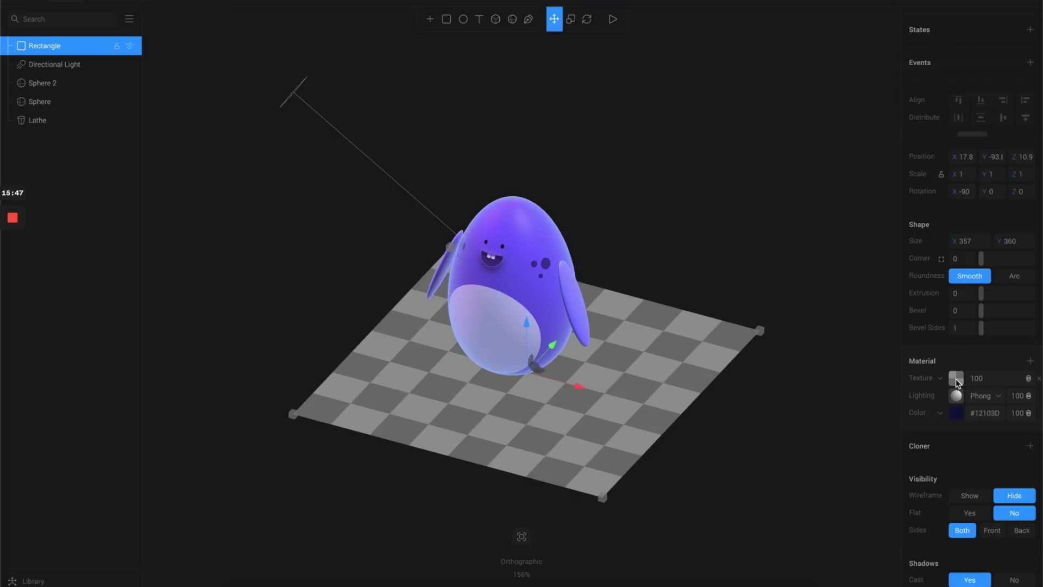
pyautogui.click(956, 379)
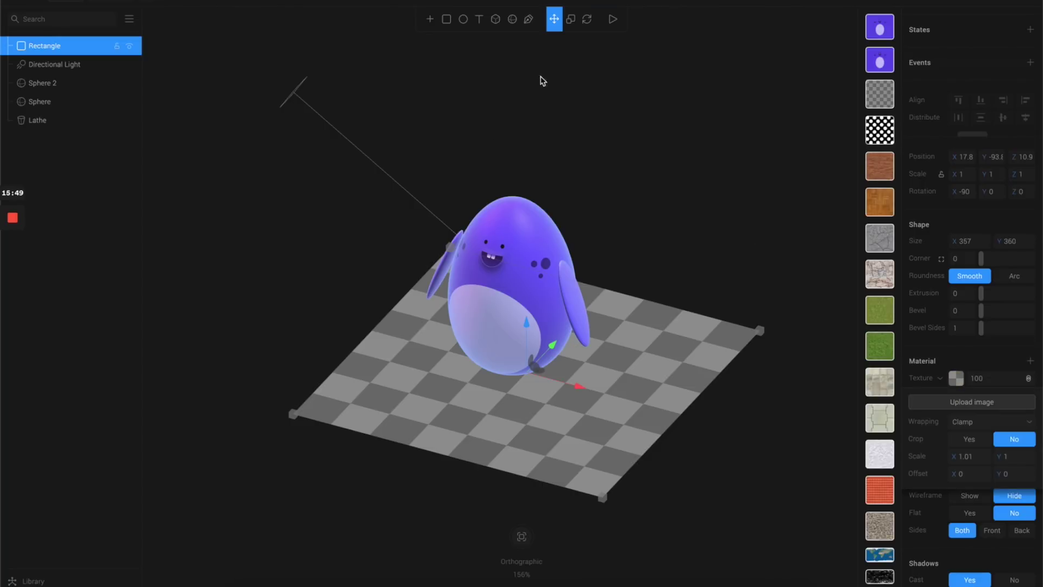
pyautogui.click(955, 379)
pyautogui.click(955, 379)
pyautogui.scroll(-1, 885, 440)
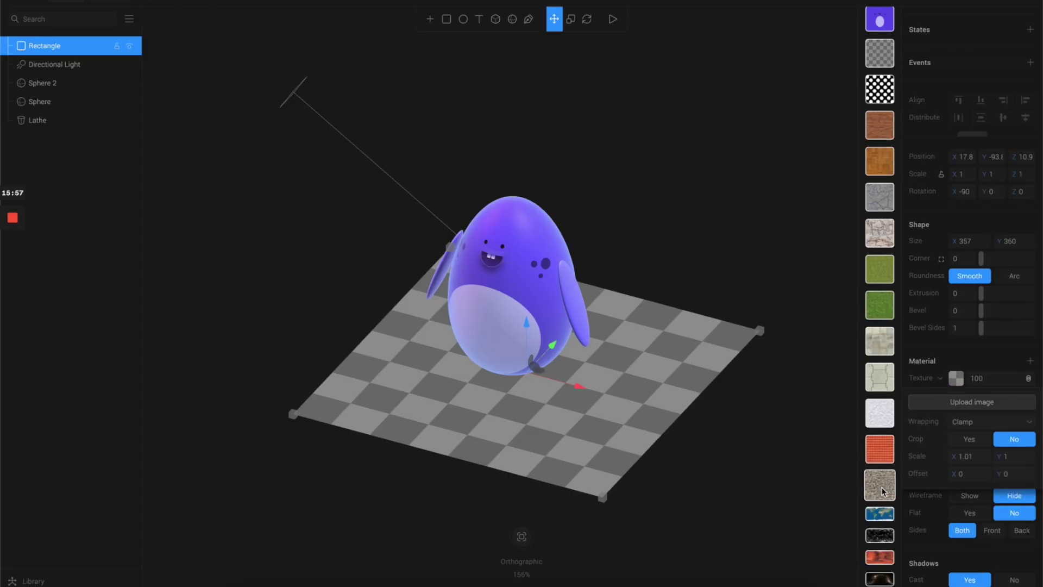
pyautogui.click(883, 492)
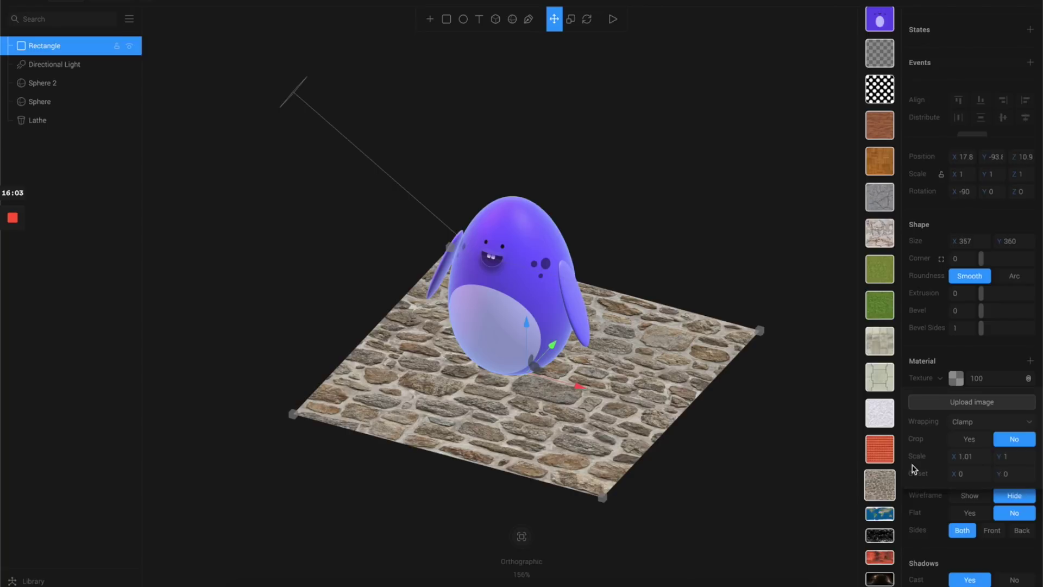
# Set the stone texture layer's blend mode to Overlay.
pyautogui.click(770, 413)
pyautogui.click(679, 371)
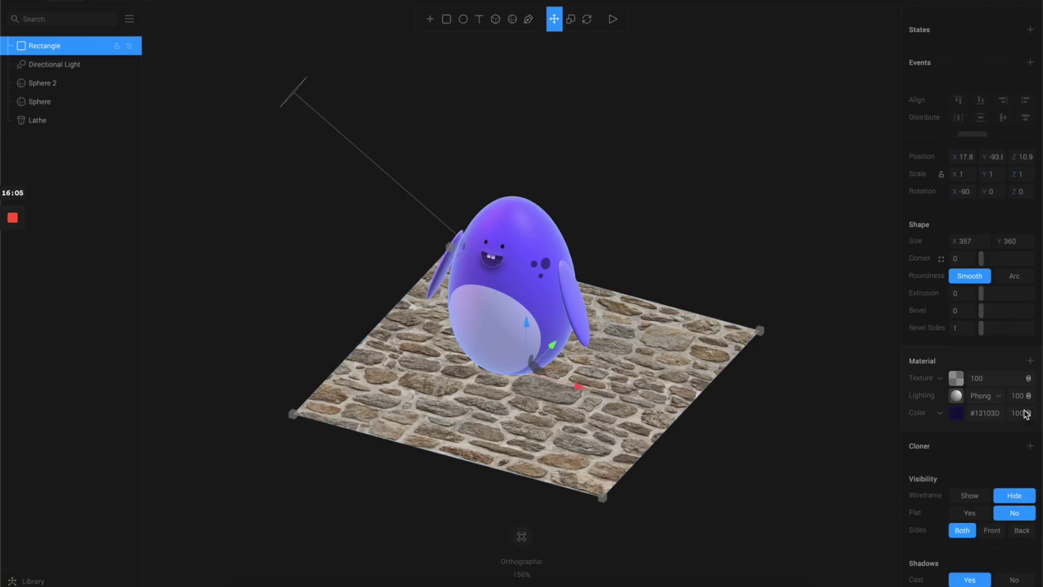
pyautogui.click(1029, 378)
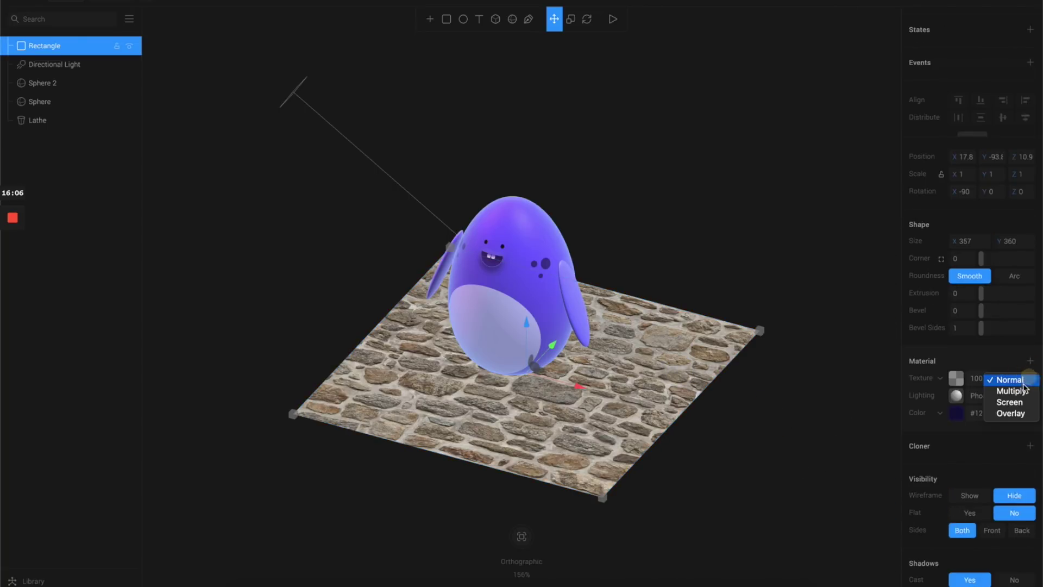
pyautogui.click(1016, 414)
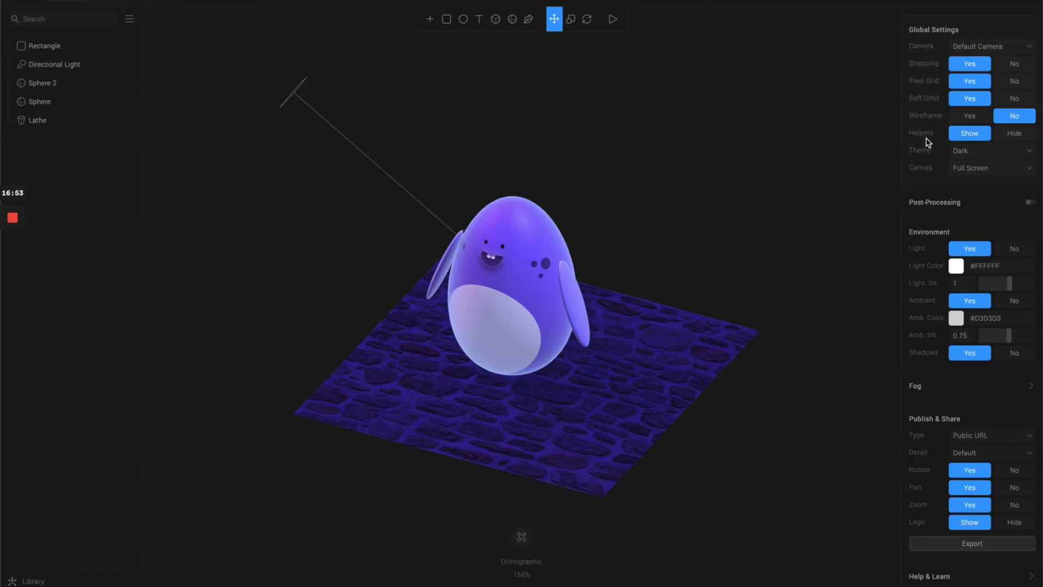
# Change the background colour from #191919 to dark navy #0F1021 via the hue and saturation picker.
pyautogui.click(836, 161)
pyautogui.scroll(2, 930, 119)
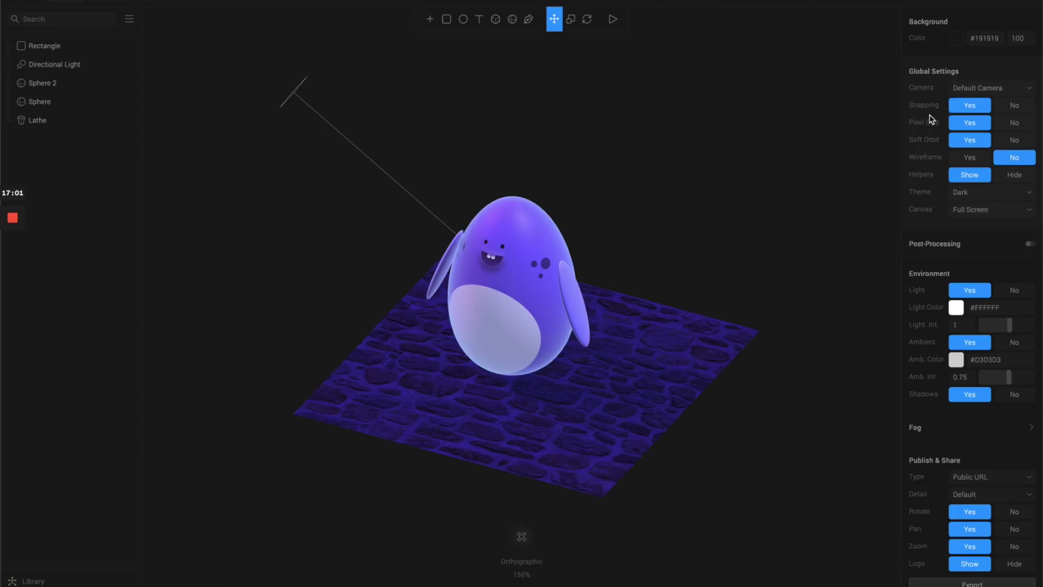
pyautogui.click(956, 40)
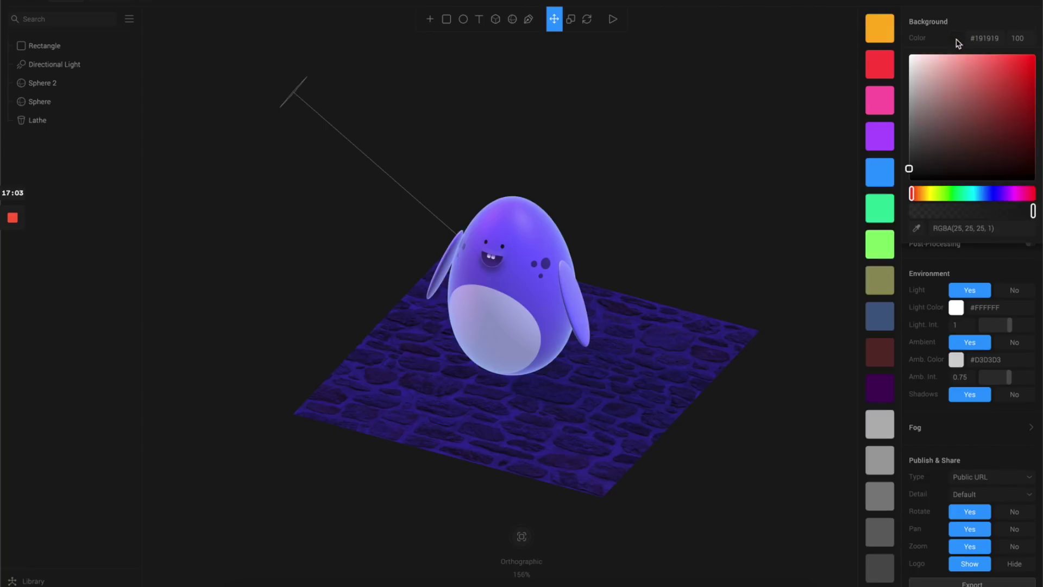
pyautogui.click(991, 194)
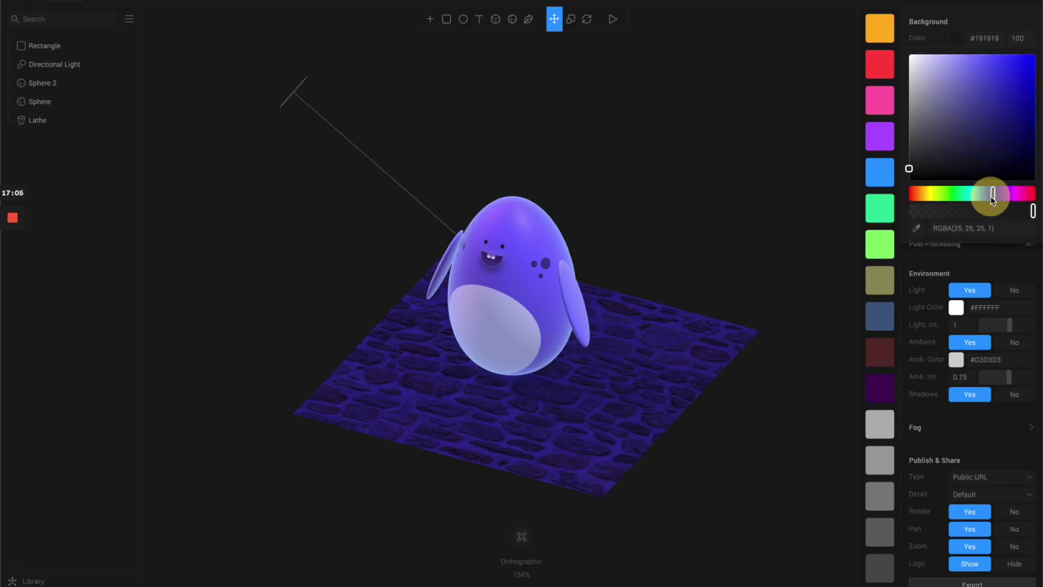
pyautogui.click(972, 168)
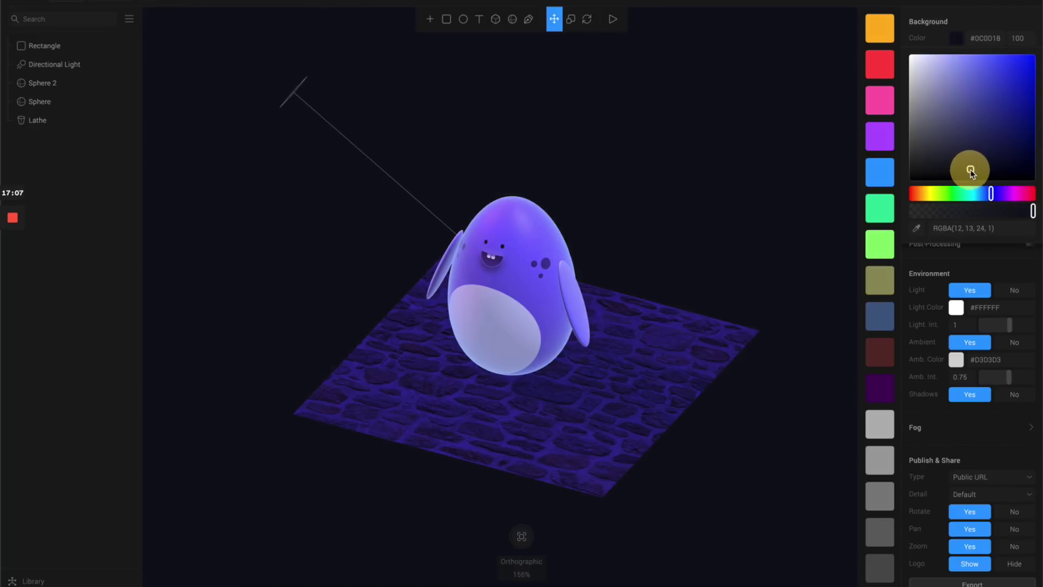
pyautogui.moveTo(971, 170); pyautogui.dragTo(977, 165)
pyautogui.click(671, 384)
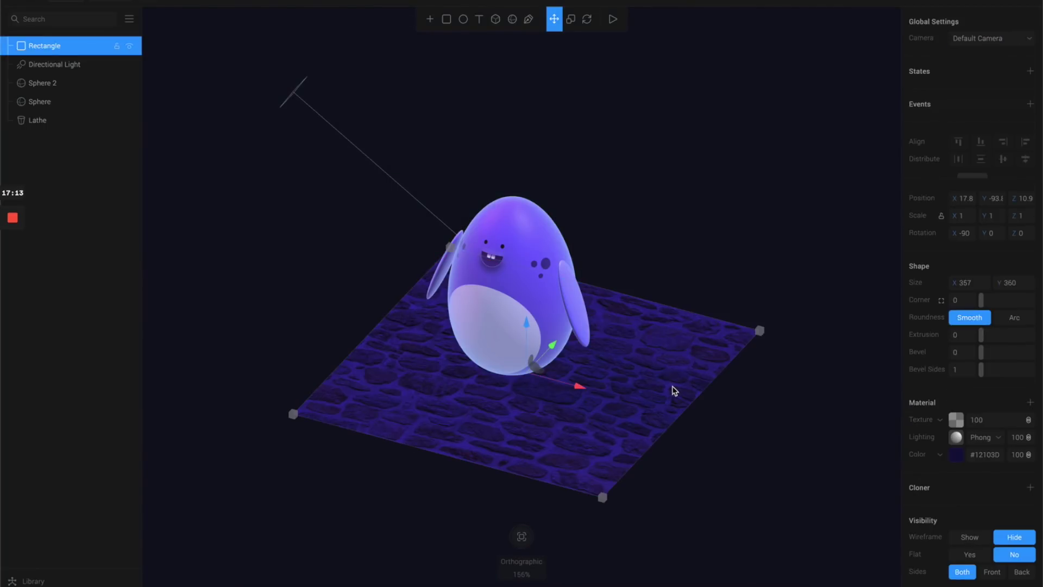
# Add a Gradient layer to the floor material and make it Radial.
pyautogui.click(1029, 402)
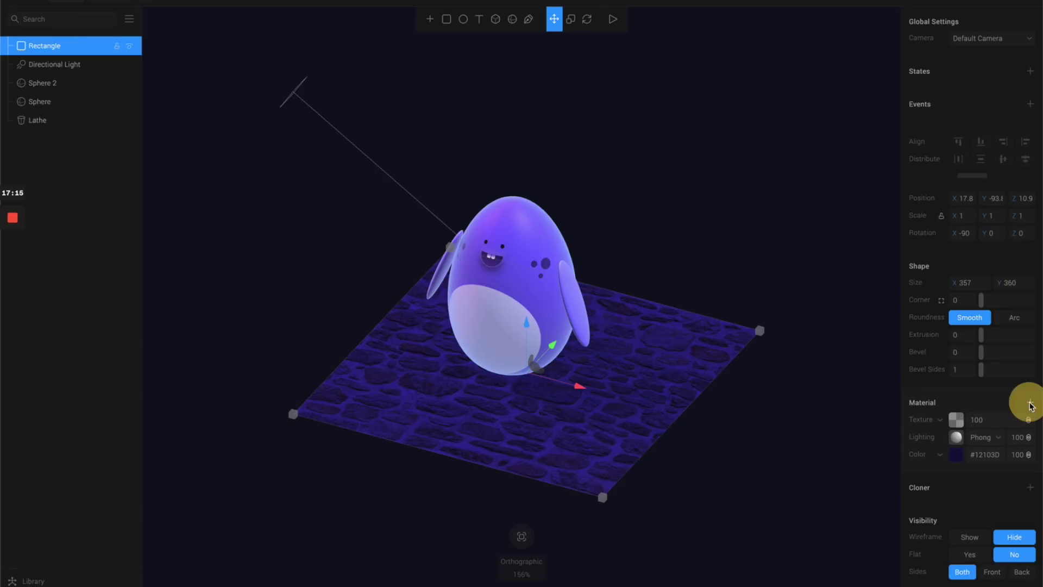
pyautogui.click(931, 418)
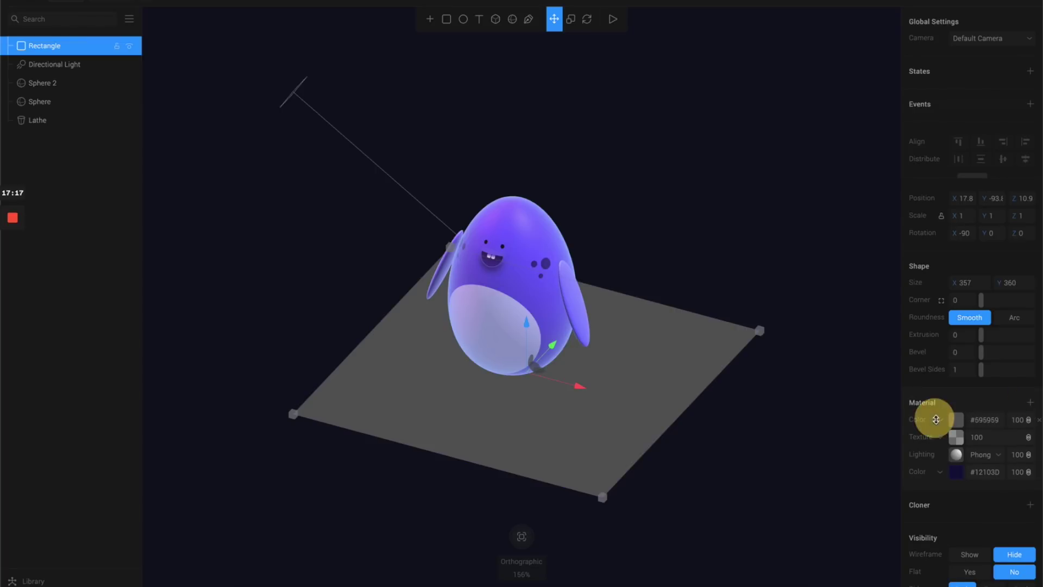
pyautogui.click(940, 420)
pyautogui.click(938, 429)
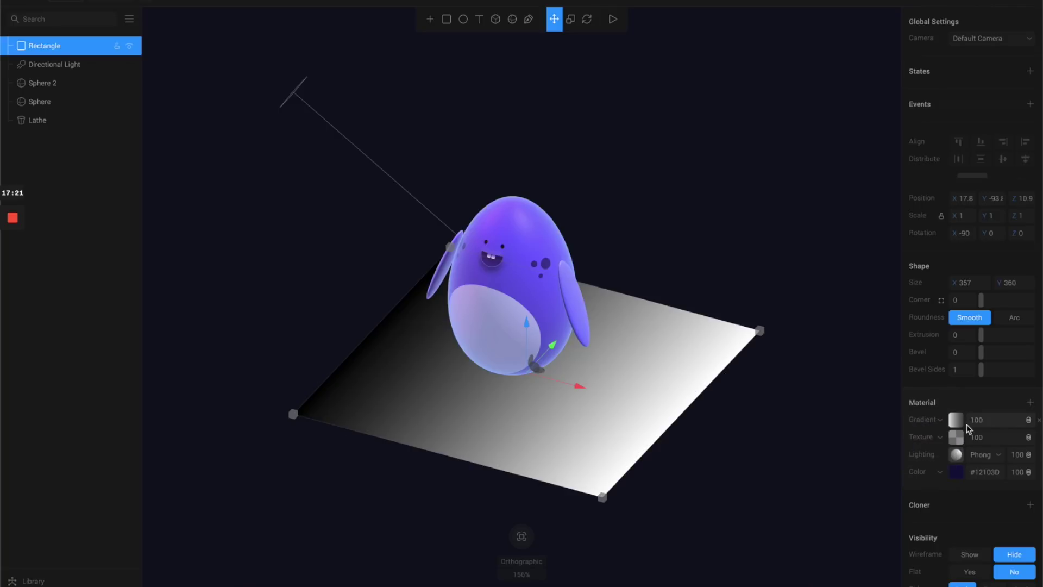
pyautogui.click(957, 421)
pyautogui.click(976, 443)
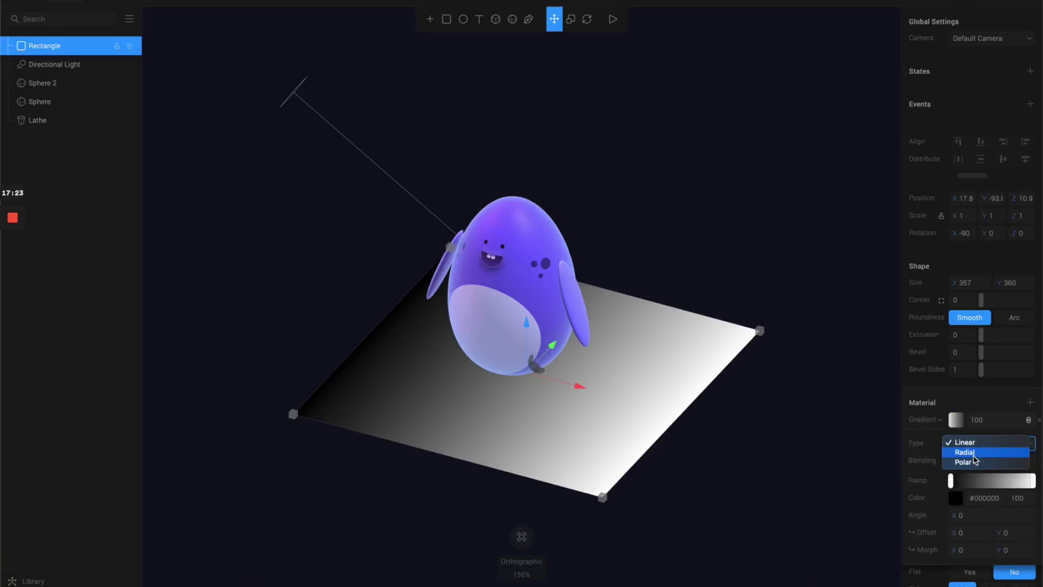
pyautogui.click(972, 455)
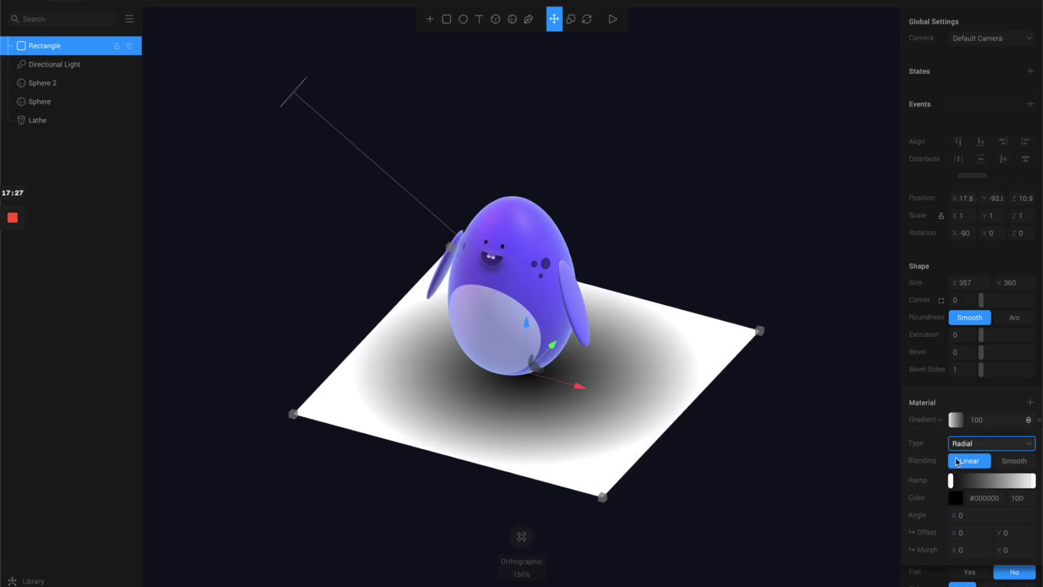
# Look up the background colour value #0F1021 and reopen the floor's gradient settings.
pyautogui.click(762, 226)
pyautogui.click(670, 351)
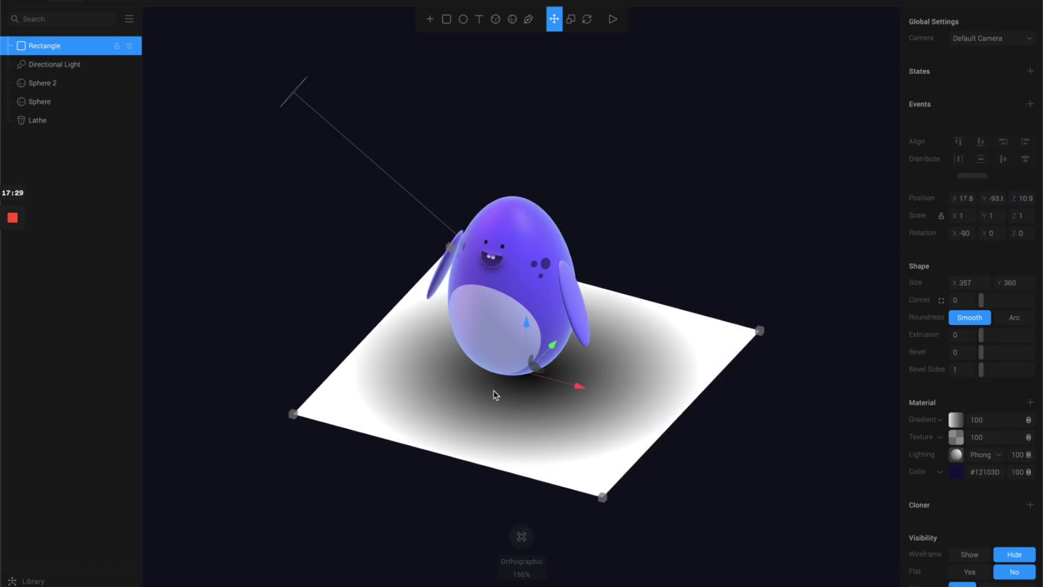
pyautogui.click(806, 422)
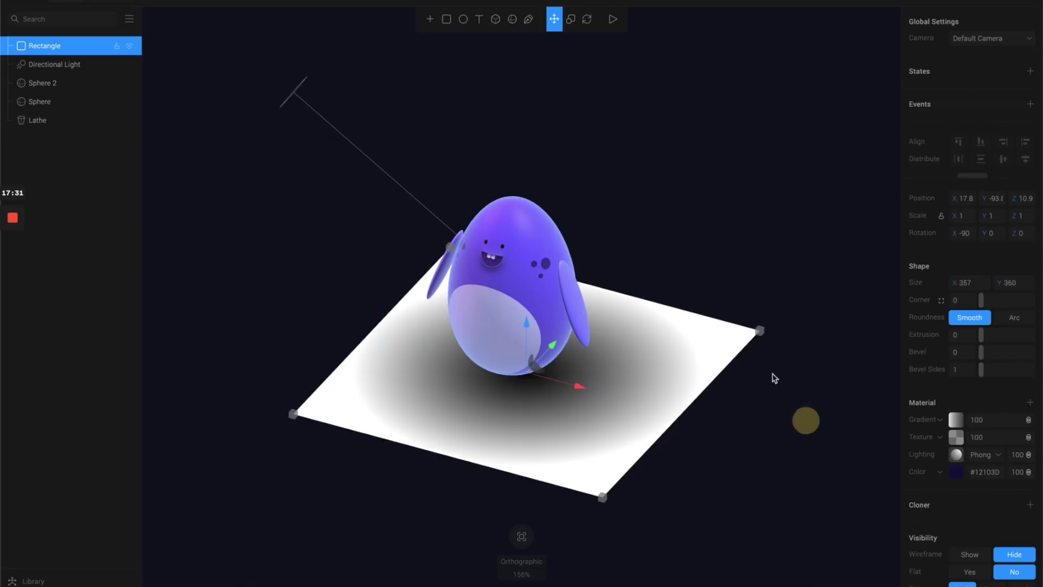
pyautogui.doubleClick(984, 44)
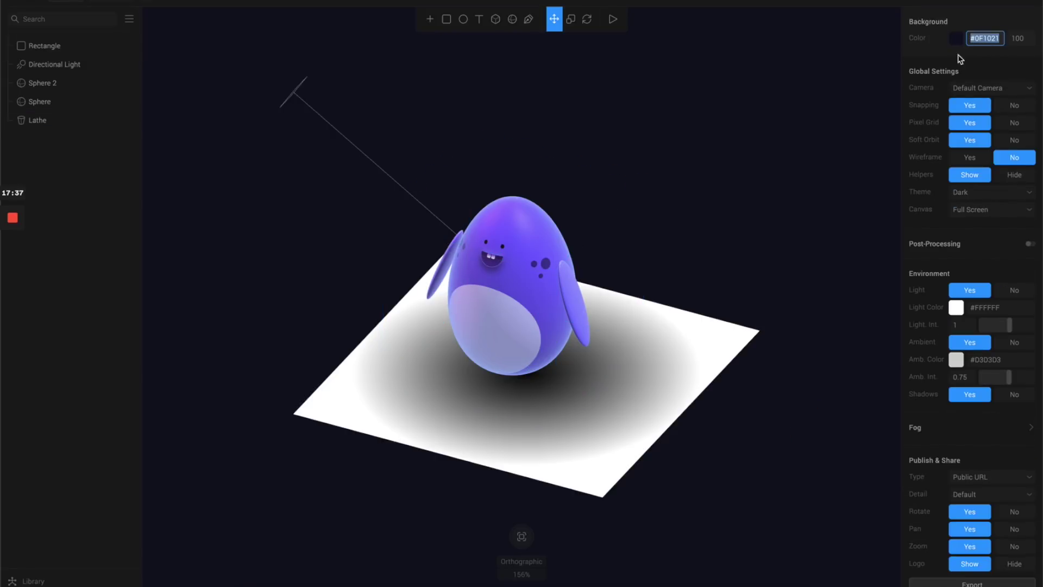
pyautogui.click(722, 363)
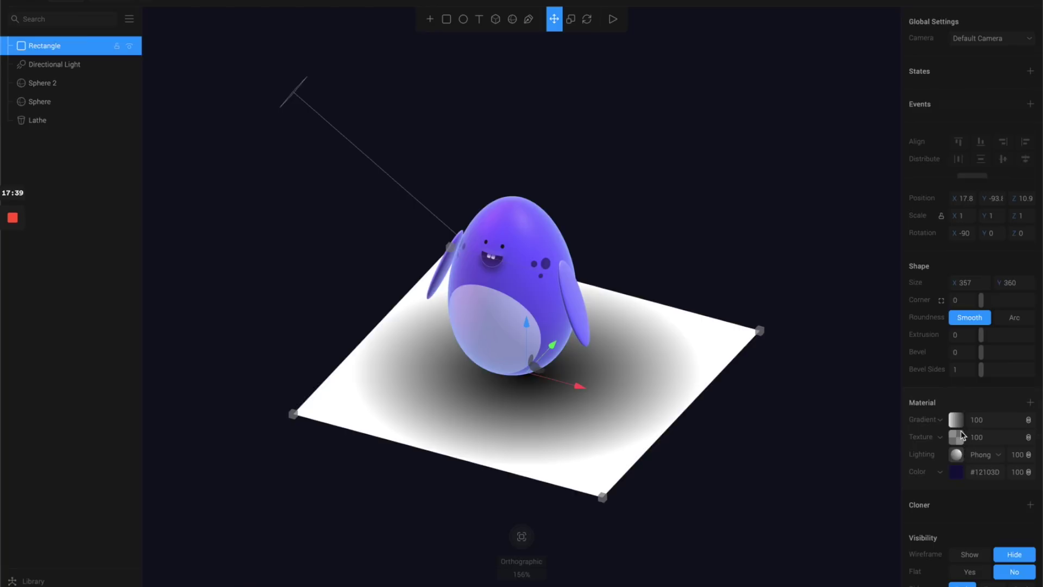
pyautogui.click(955, 420)
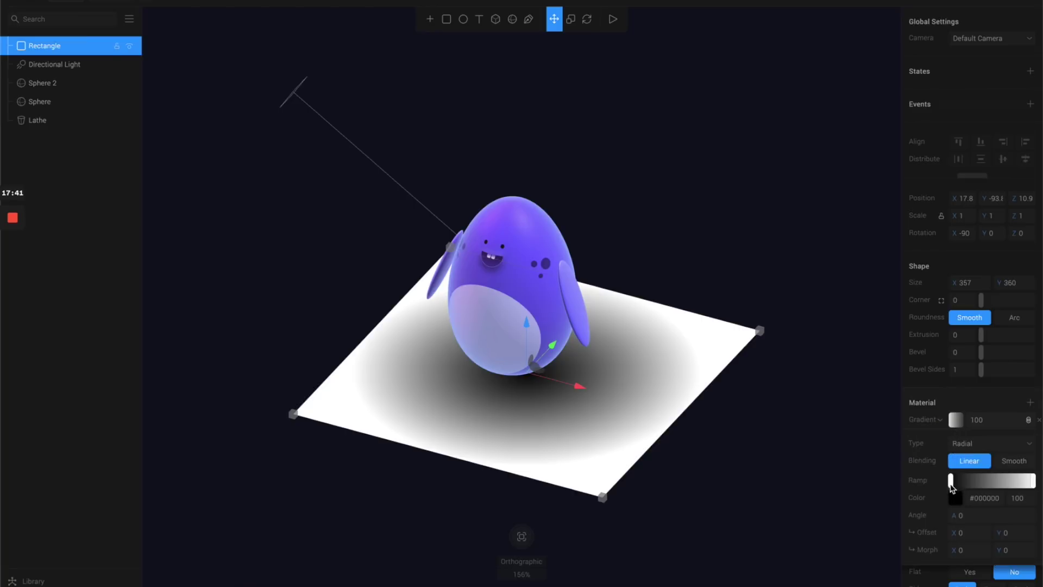
# Set the gradient's outer stop to 000000 and the inner stop's opacity to 0.
pyautogui.click(1033, 480)
pyautogui.click(989, 498)
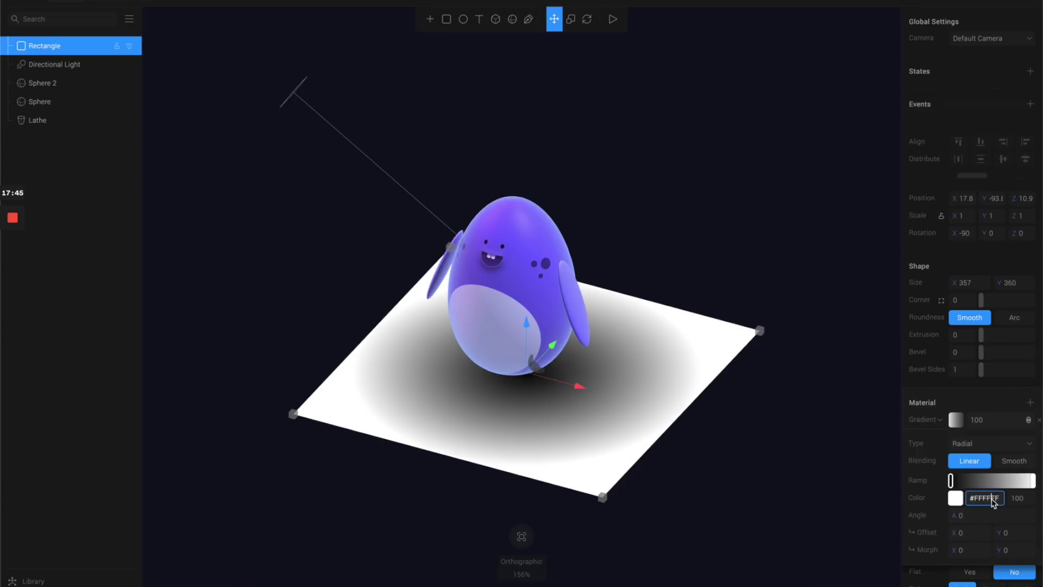
pyautogui.write('000000')
pyautogui.press('Return')
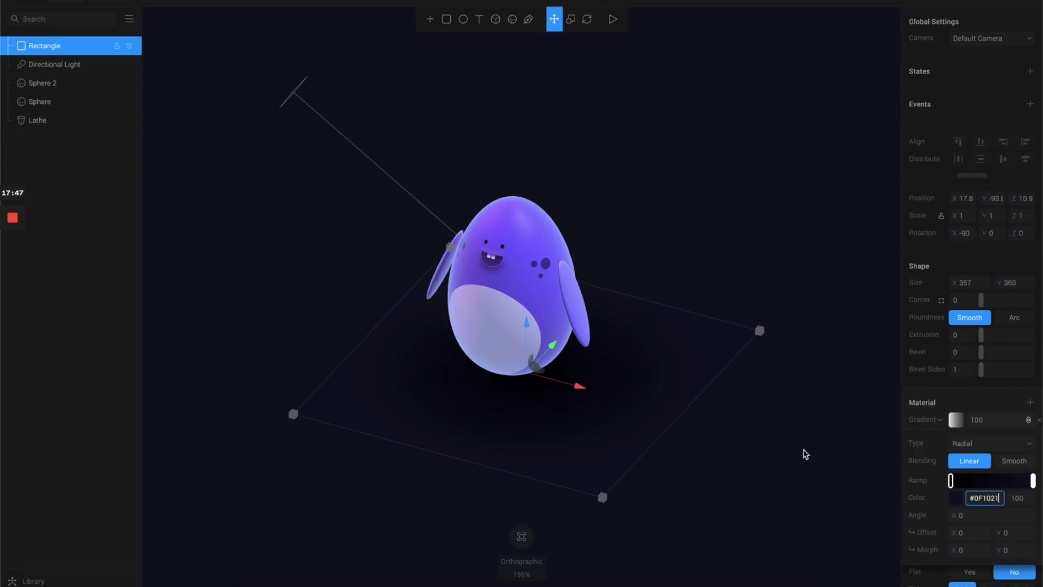
pyautogui.click(950, 481)
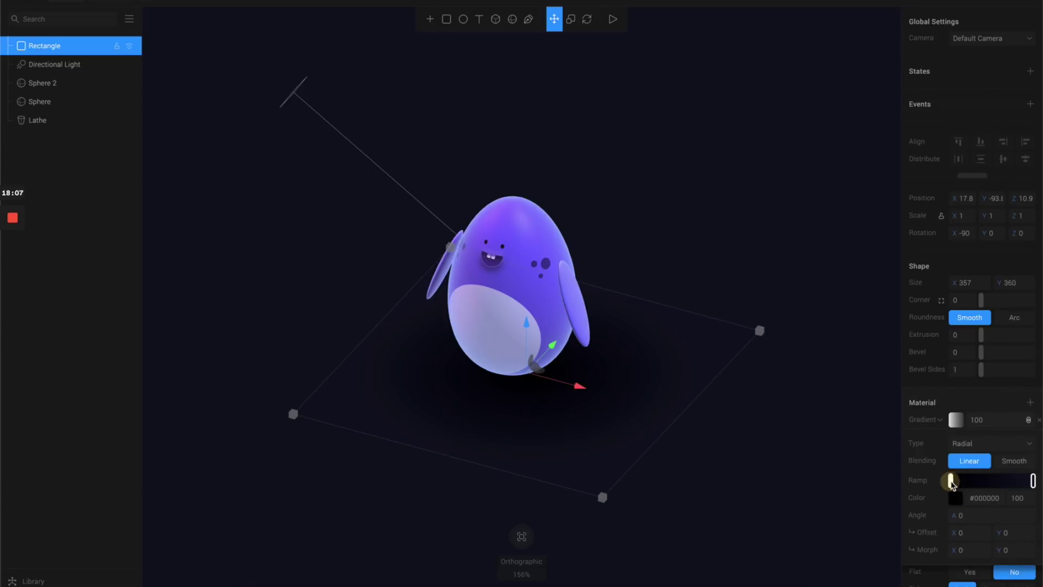
pyautogui.click(1023, 499)
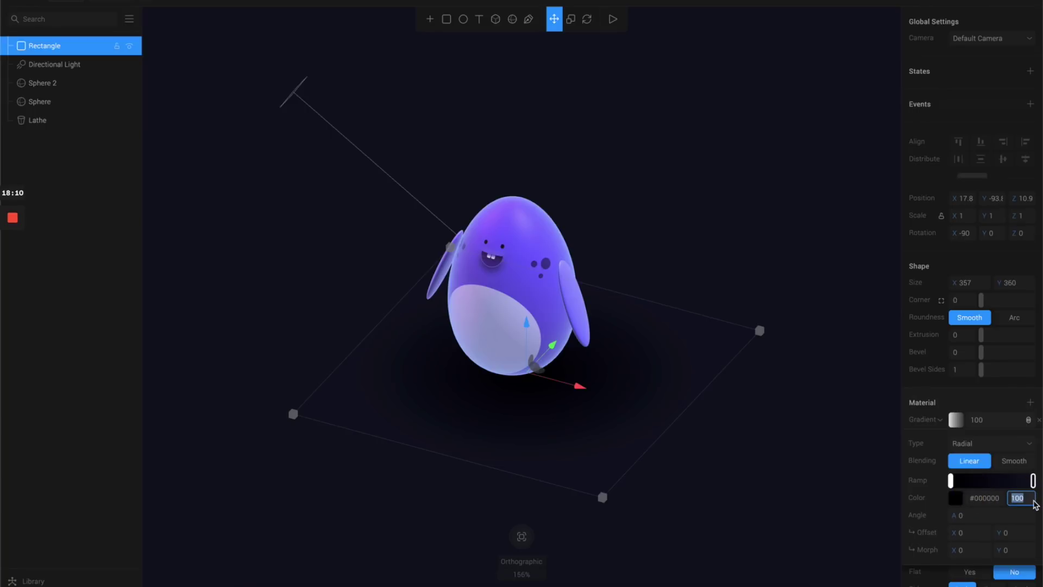
pyautogui.write('0')
pyautogui.press('Return')
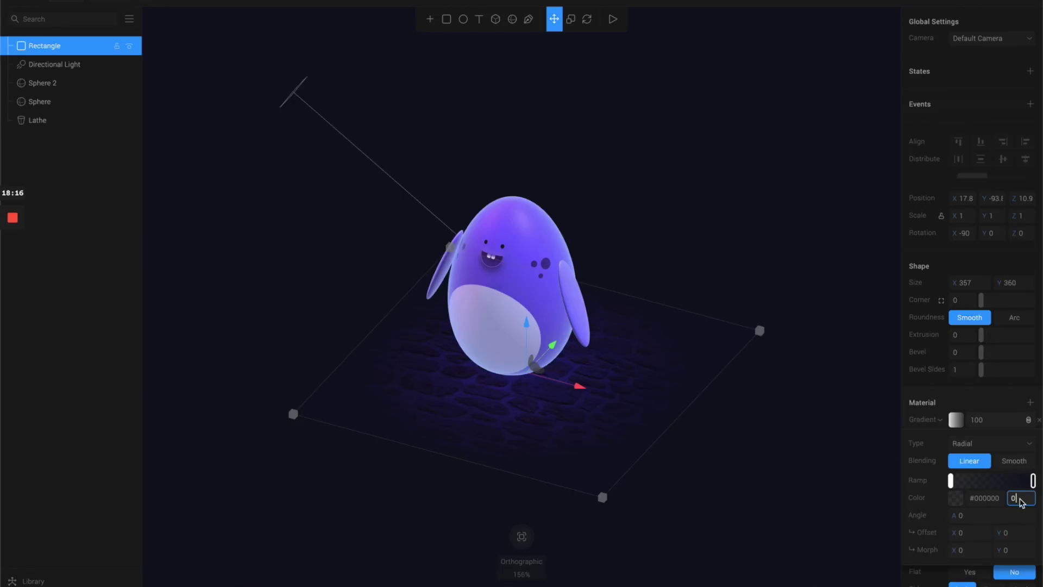
pyautogui.hotkey('ctrl', 'z')
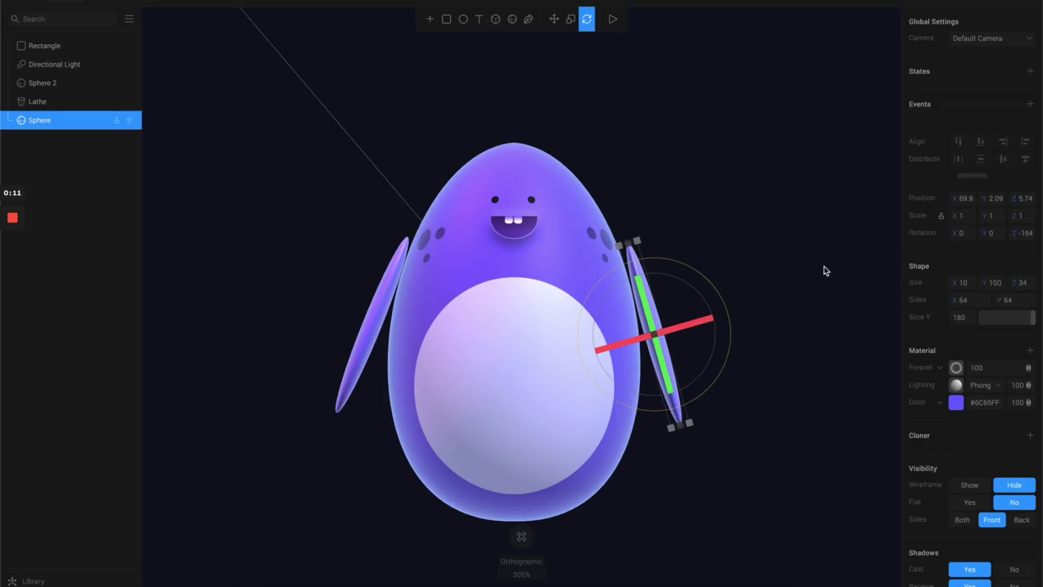
# Tilt the right wing Sphere slightly to −164° on Z and bring up the add-object menu.
pyautogui.click(795, 217)
pyautogui.click(656, 332)
pyautogui.moveTo(712, 286)
pyautogui.mouseDown()
pyautogui.moveTo(704, 274)
pyautogui.moveTo(713, 278)
pyautogui.mouseUp()
pyautogui.click(433, 19)
pyautogui.click(434, 19)
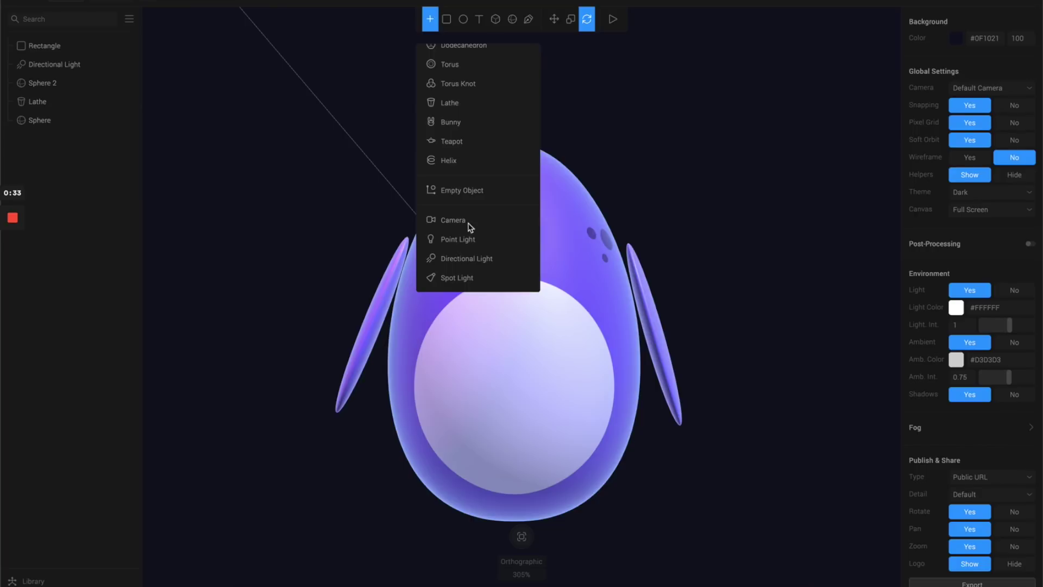
# Add an Empty Object and move it to the right wing's shoulder at X 56.1, Y 39.6.
pyautogui.click(478, 191)
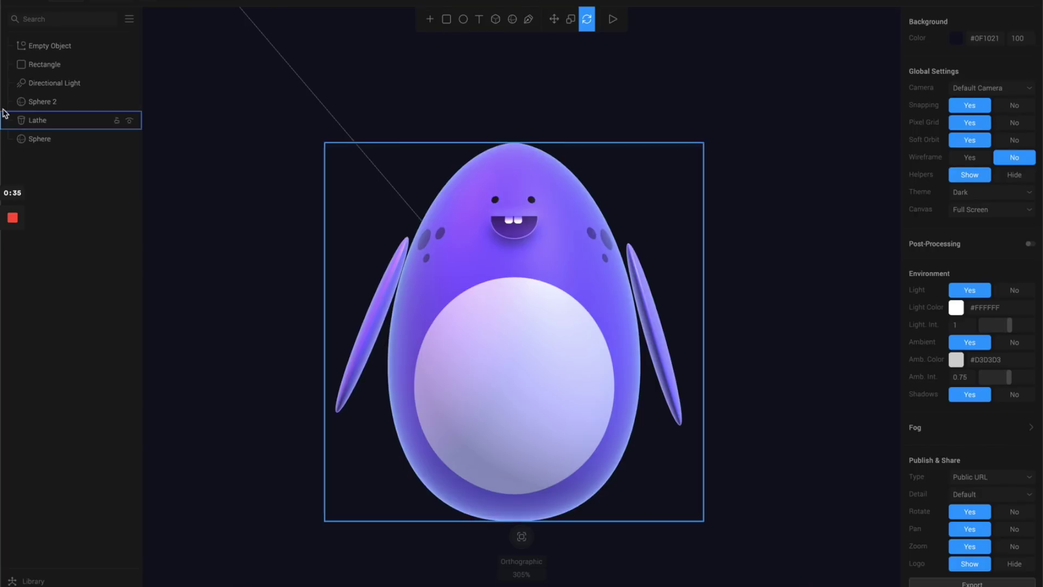
pyautogui.click(46, 47)
pyautogui.click(46, 47)
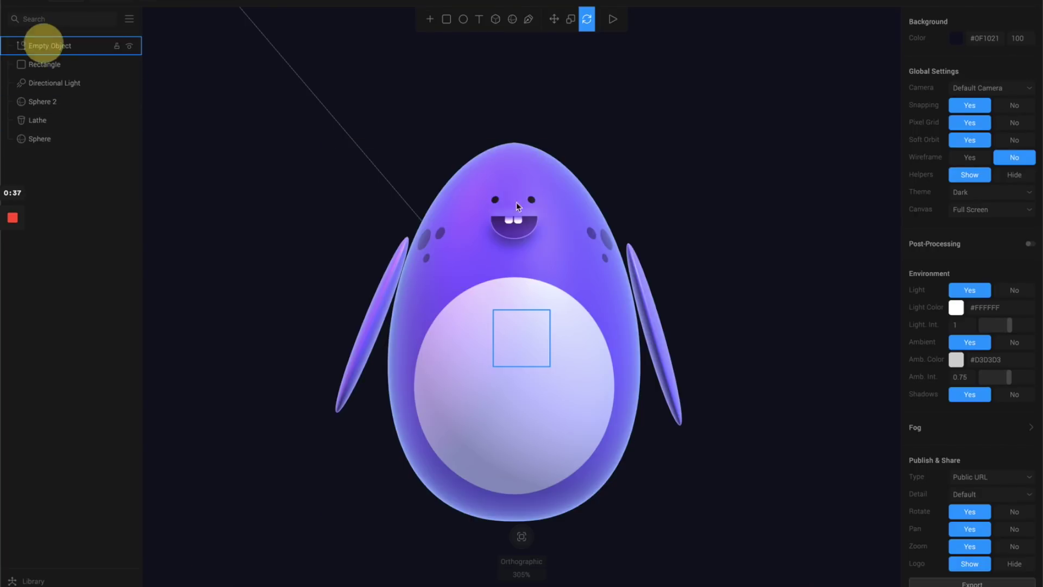
pyautogui.click(553, 21)
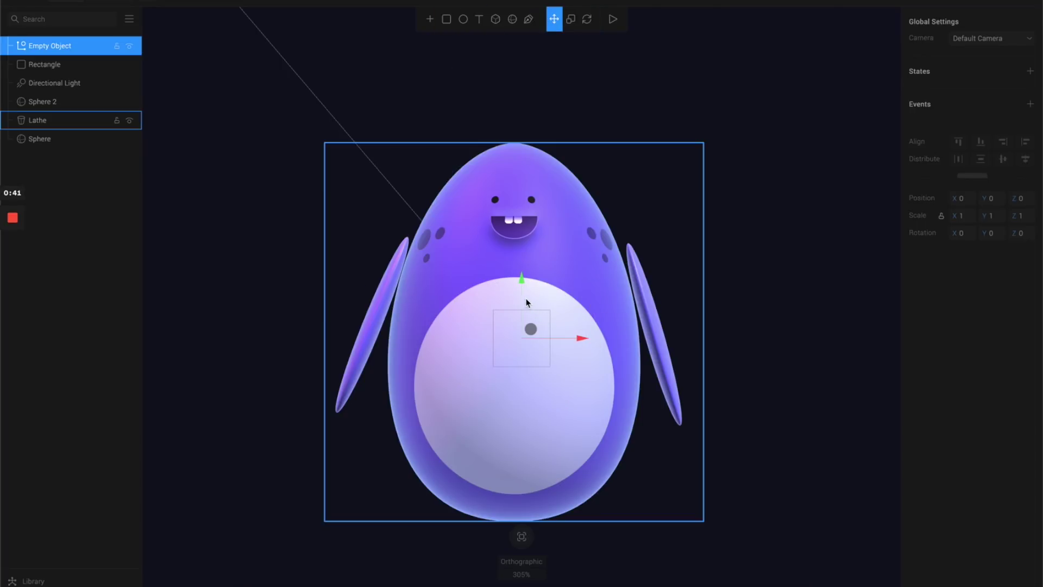
pyautogui.moveTo(535, 245); pyautogui.dragTo(539, 220)
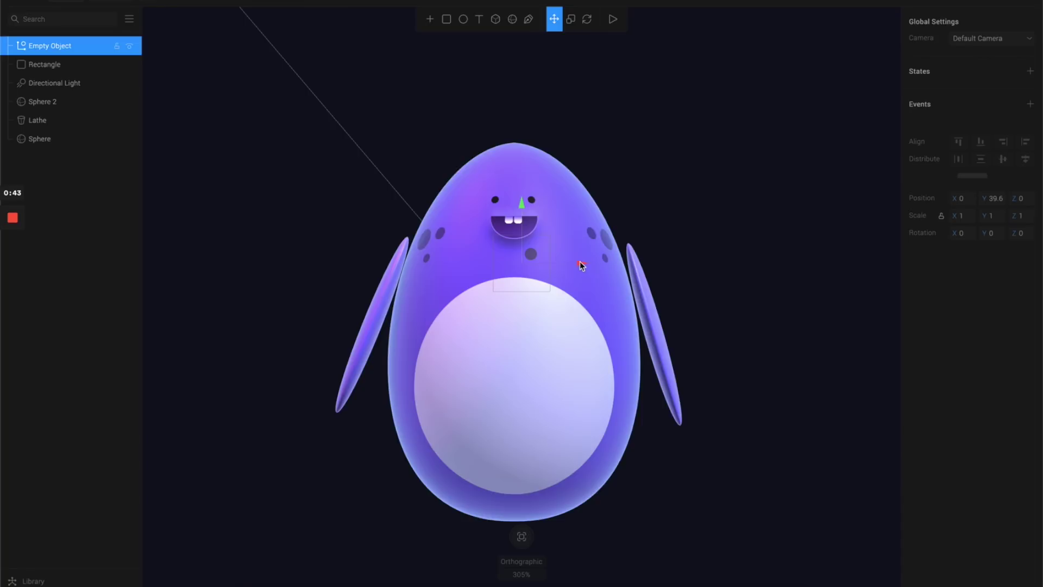
pyautogui.moveTo(659, 266); pyautogui.dragTo(686, 261)
# Nest the right wing Sphere inside Empty Object and test rotating it around the shoulder.
pyautogui.click(43, 107)
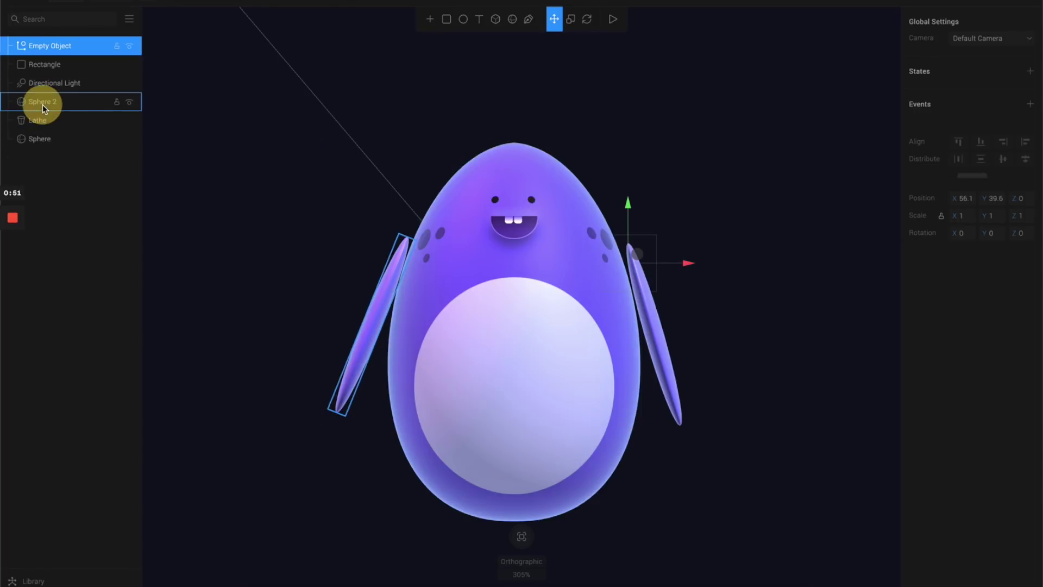
pyautogui.click(39, 138)
pyautogui.moveTo(39, 138); pyautogui.dragTo(50, 46)
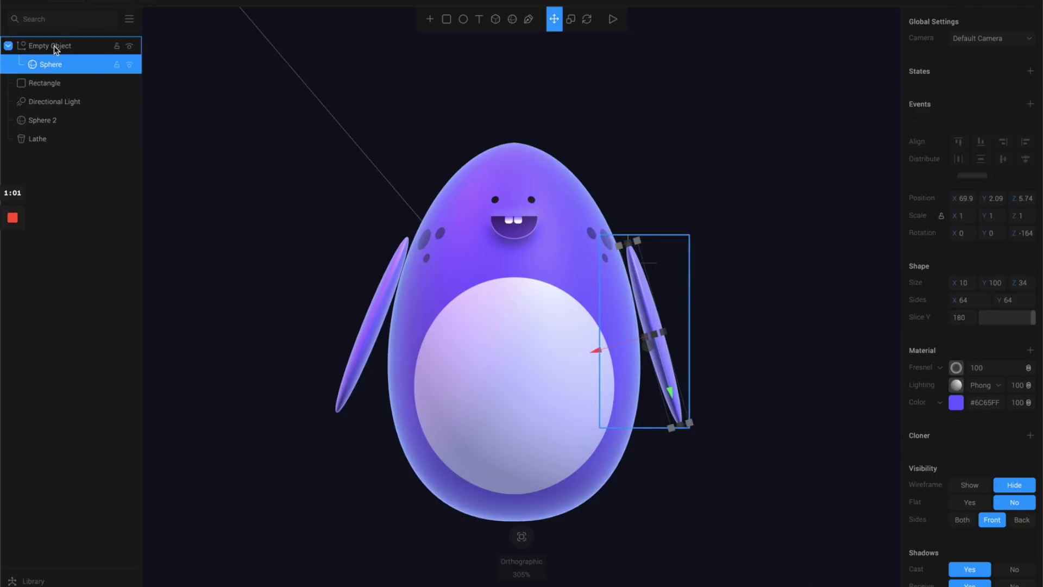
pyautogui.click(54, 48)
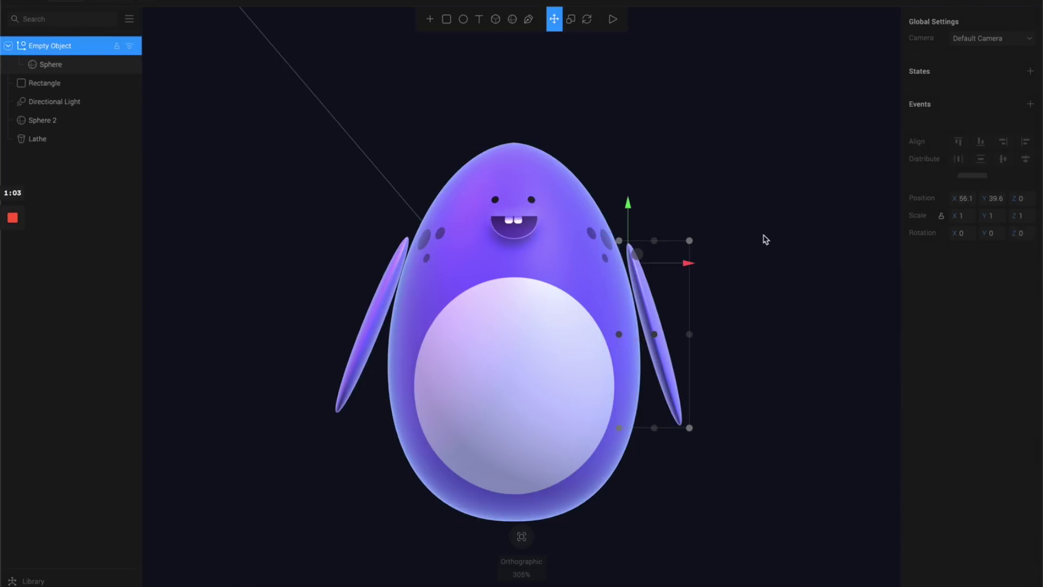
pyautogui.press('e')
pyautogui.moveTo(684, 212)
pyautogui.mouseDown()
pyautogui.moveTo(671, 199)
pyautogui.moveTo(689, 217)
pyautogui.moveTo(684, 210)
pyautogui.mouseUp()
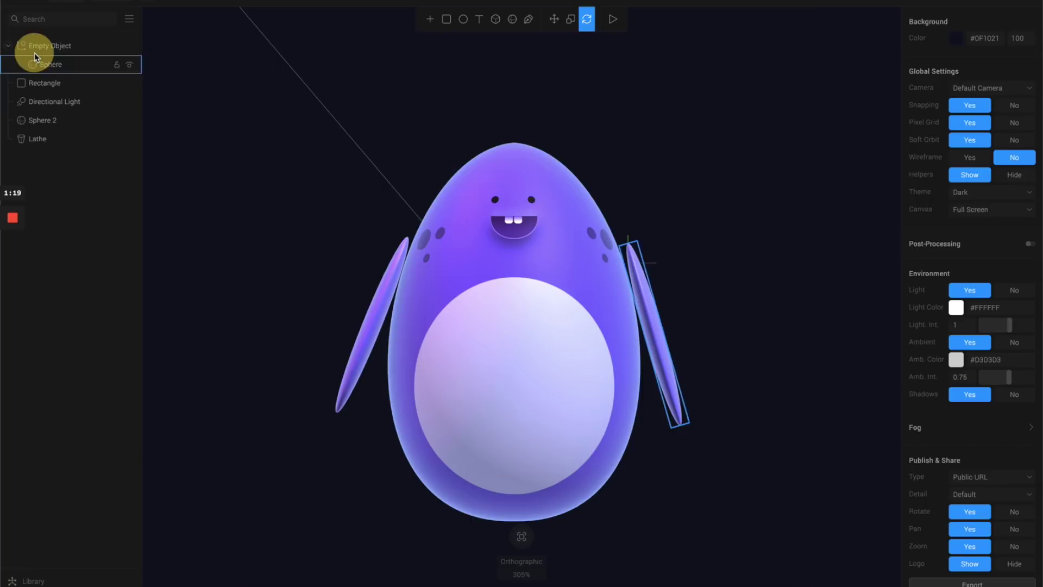
# Add State 1 to Empty Object with the wing raised to 11° on Z, compared against Base State.
pyautogui.click(35, 49)
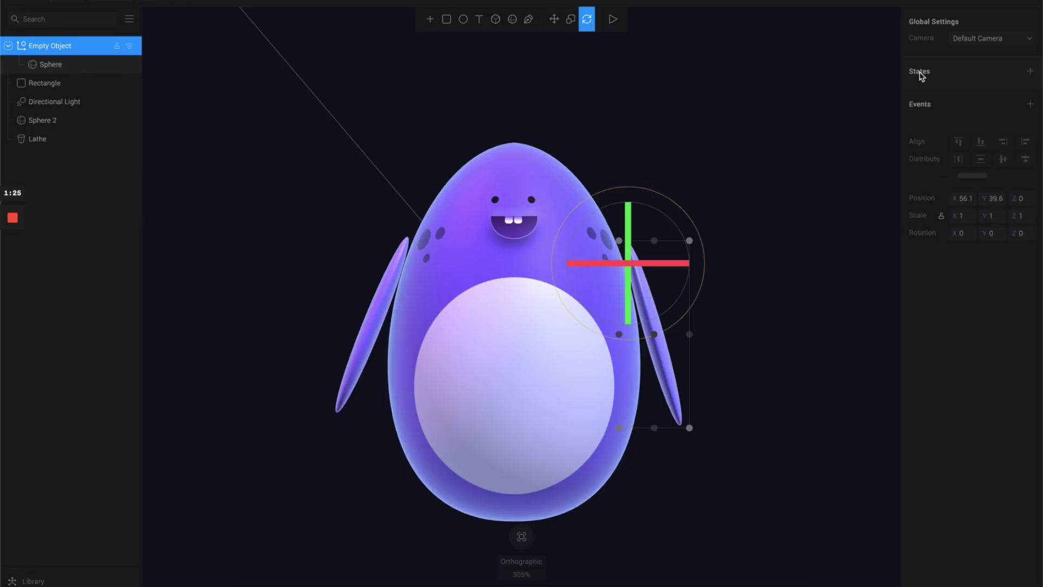
pyautogui.click(1029, 72)
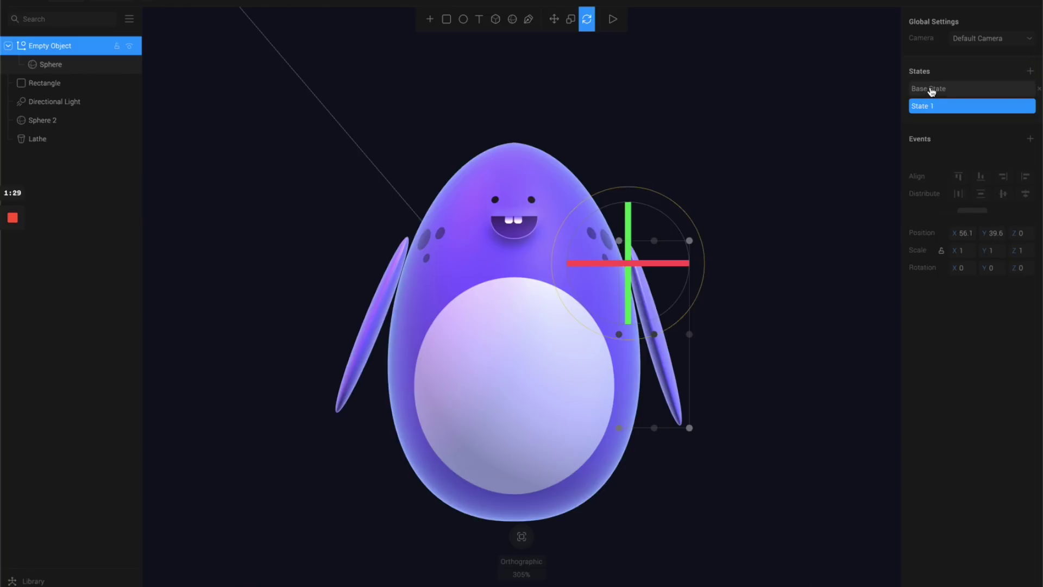
pyautogui.click(945, 90)
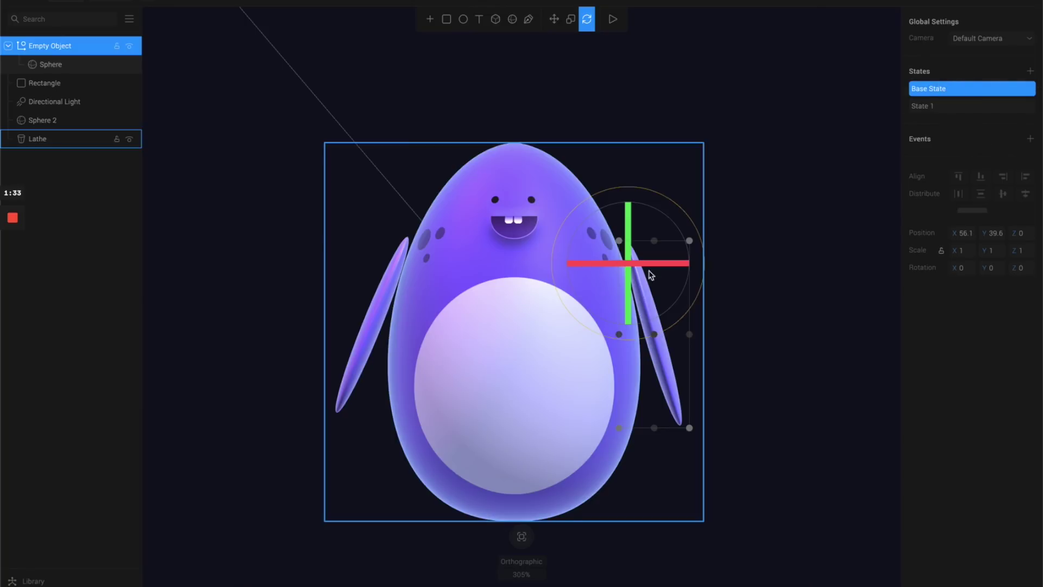
pyautogui.click(934, 108)
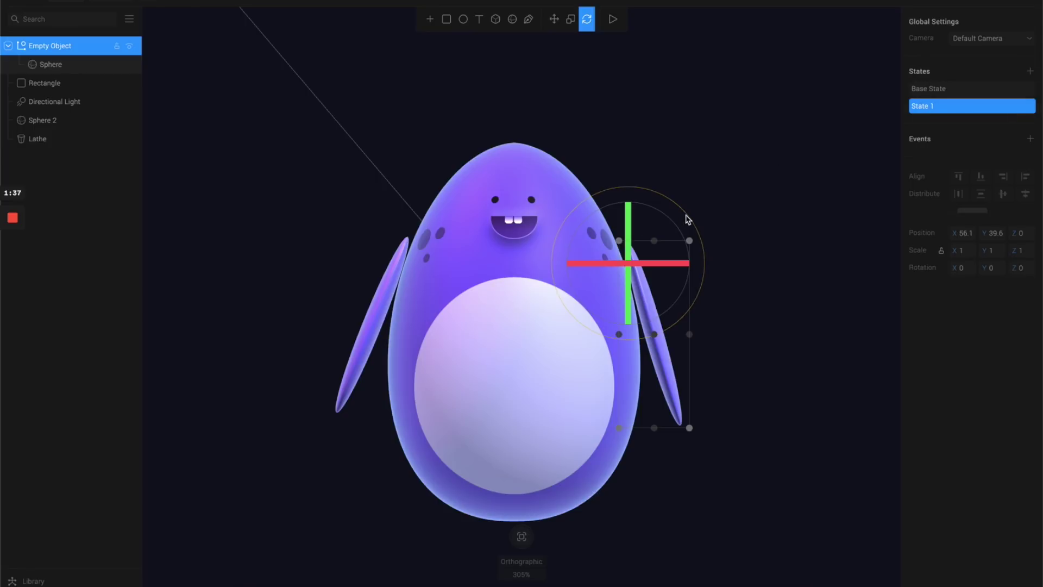
pyautogui.moveTo(685, 204); pyautogui.dragTo(682, 198)
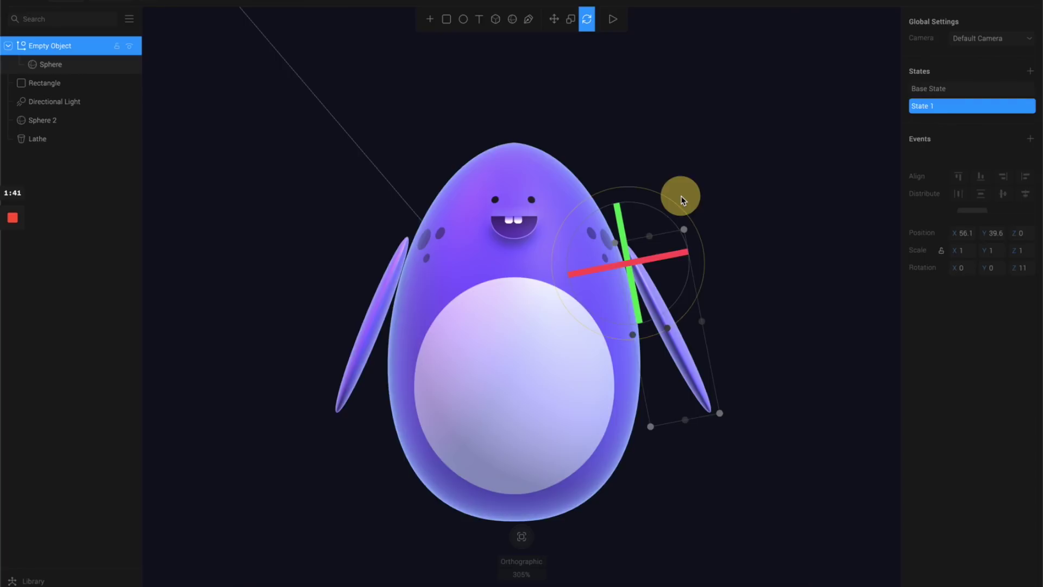
pyautogui.click(947, 89)
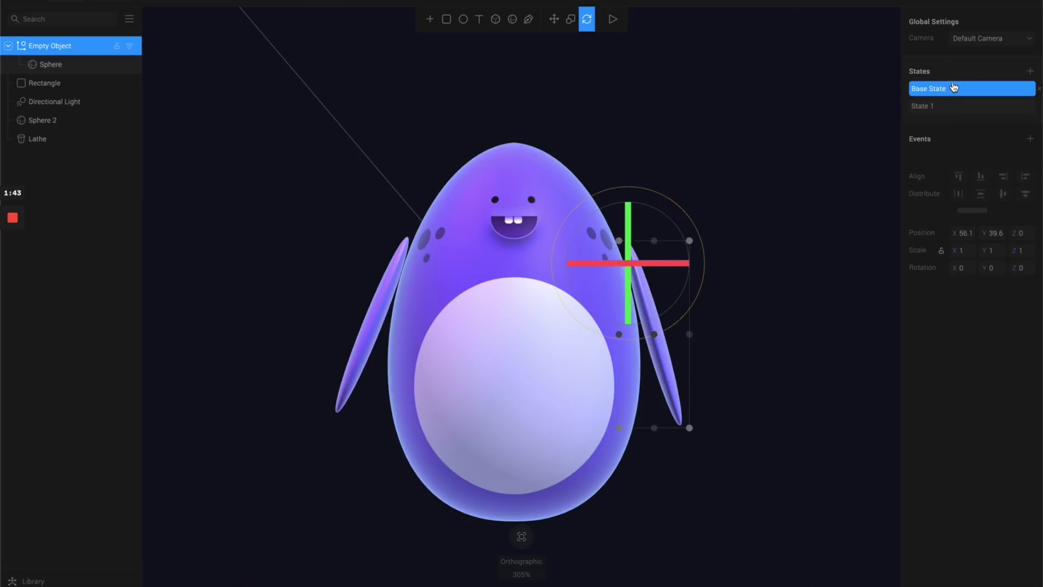
pyautogui.click(941, 107)
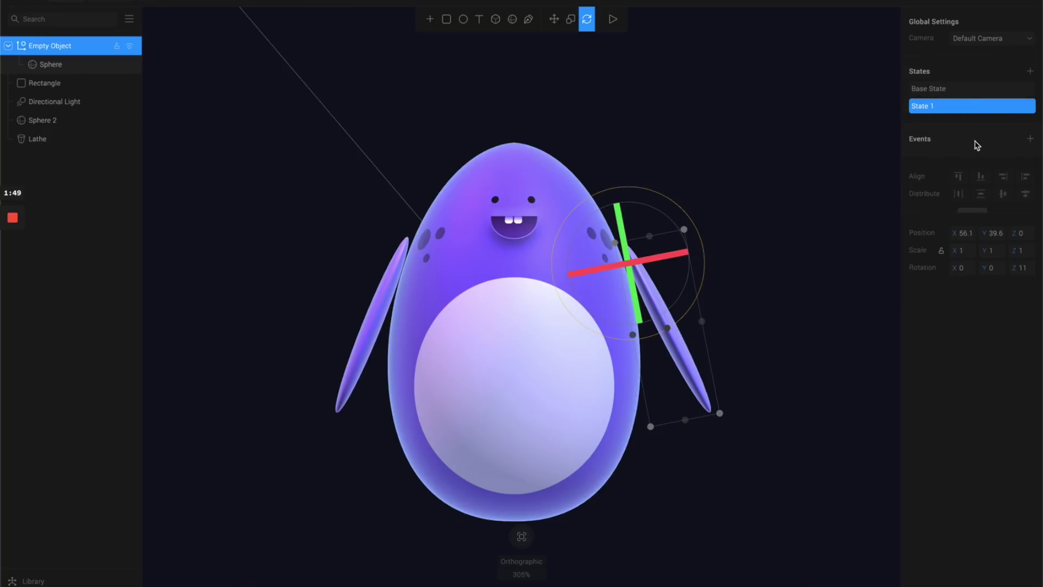
# Add a Start event to the right wing that repeats with Linear transition easing.
pyautogui.click(1030, 140)
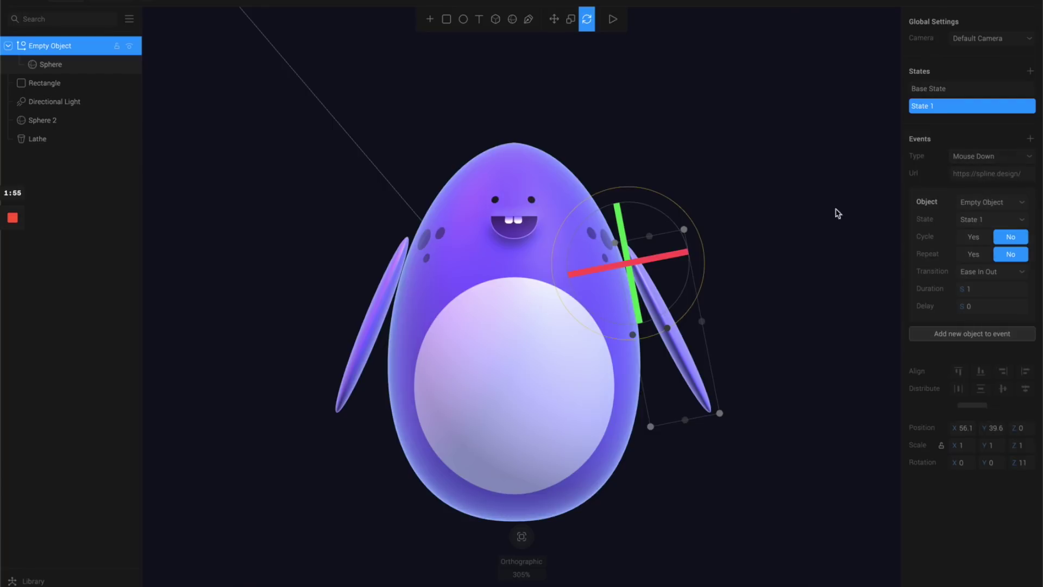
pyautogui.click(1028, 156)
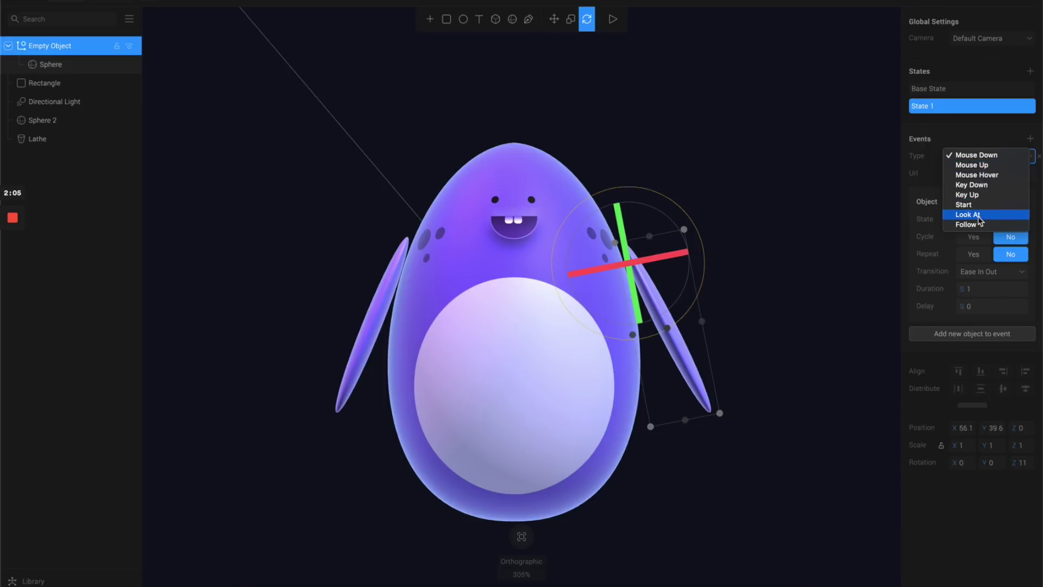
pyautogui.click(963, 204)
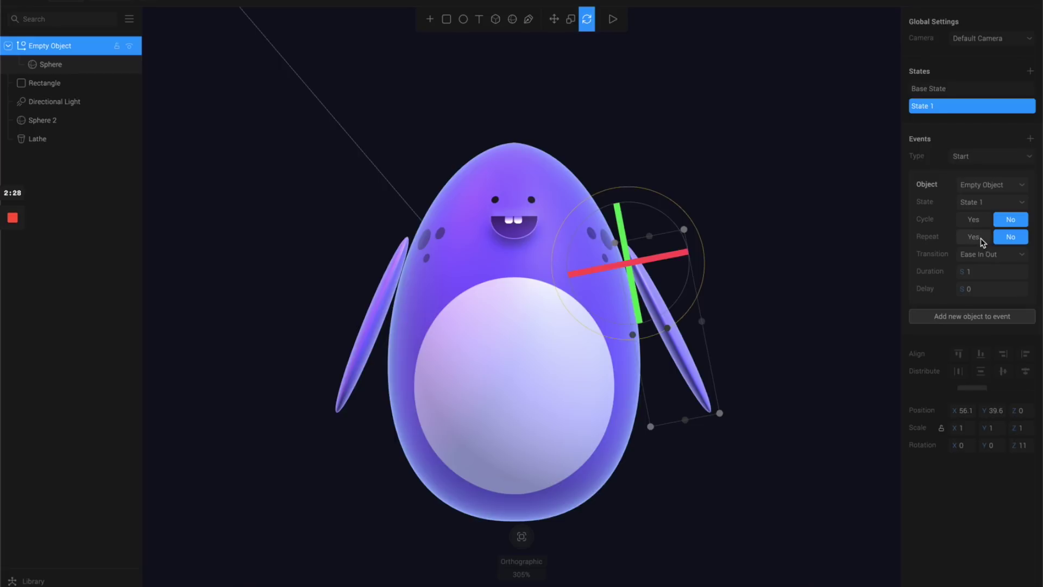
pyautogui.click(975, 239)
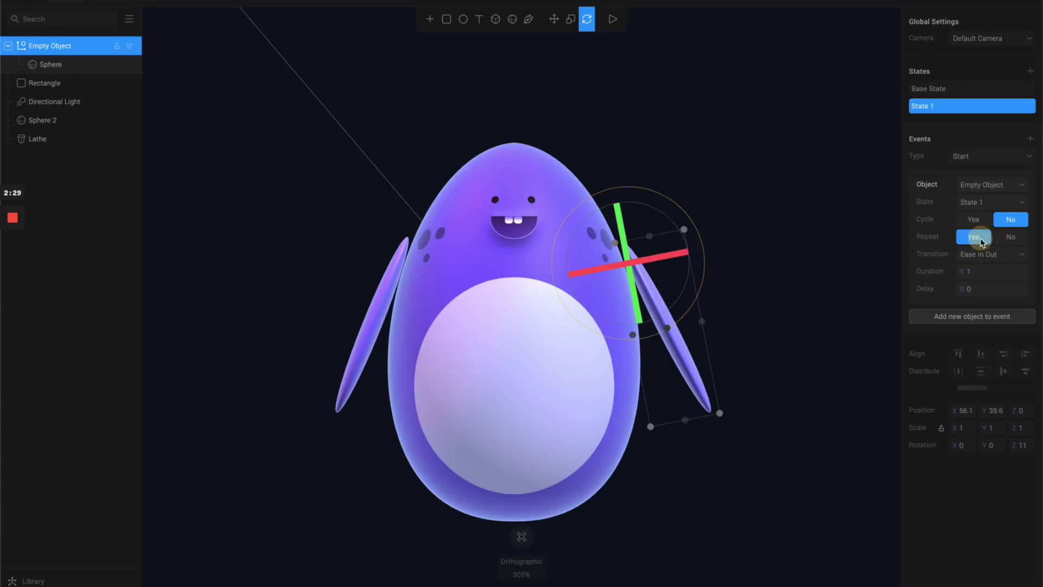
pyautogui.click(1012, 256)
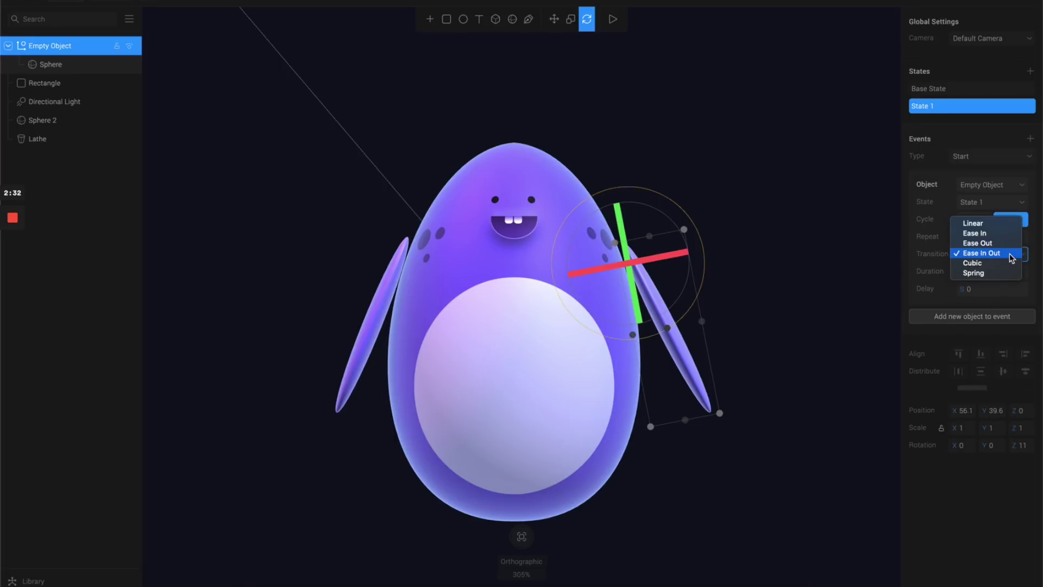
pyautogui.click(994, 225)
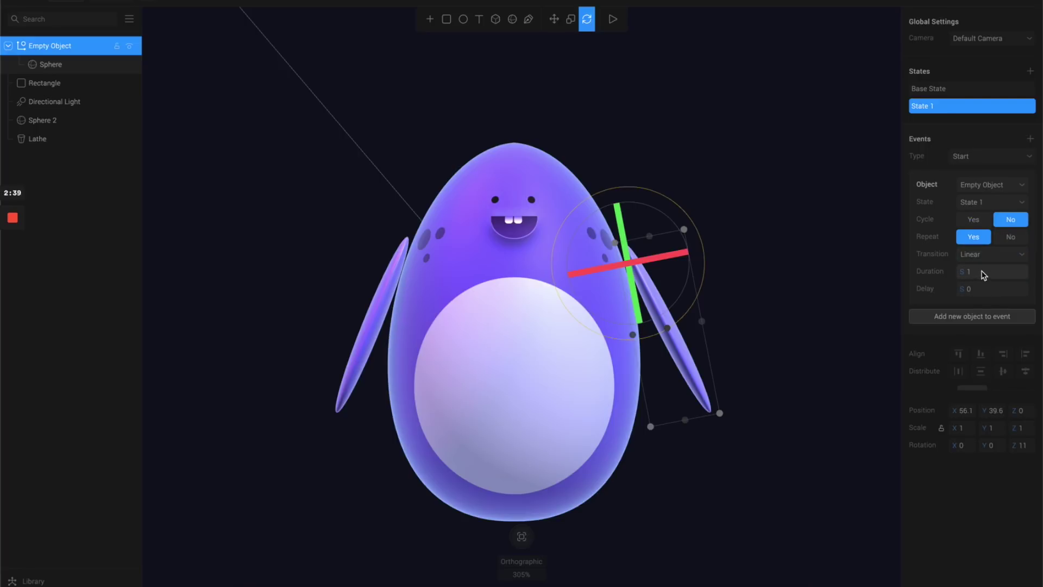
# Preview the flap, then set Cycle to Yes so the wing swings back and forth.
pyautogui.click(728, 156)
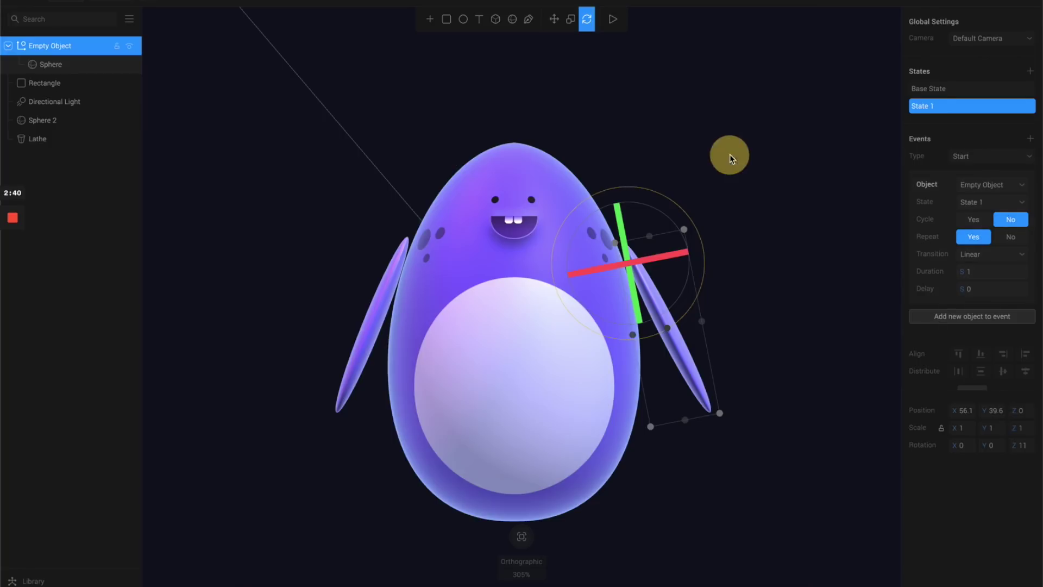
pyautogui.click(613, 21)
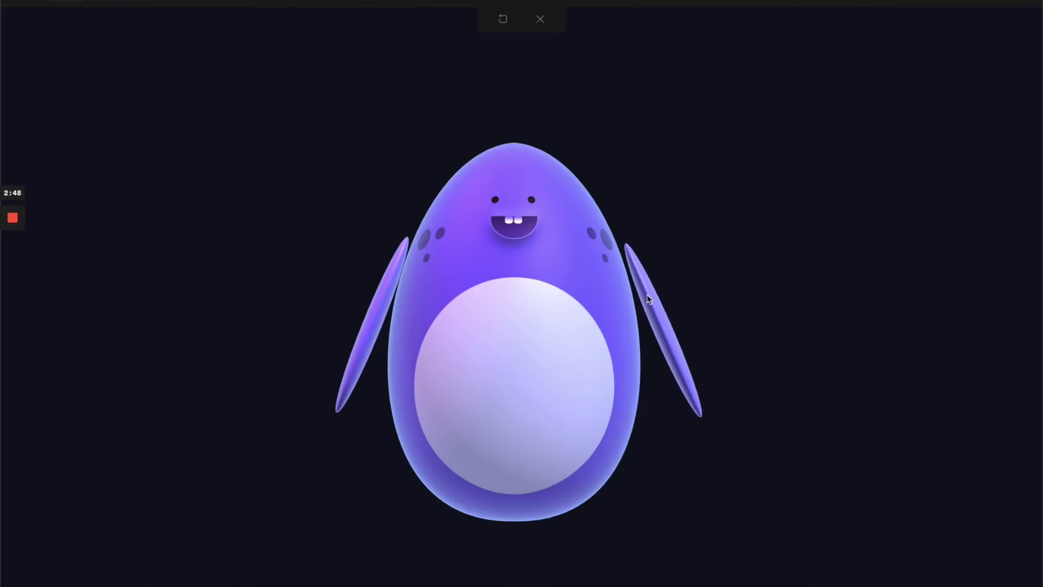
pyautogui.click(540, 20)
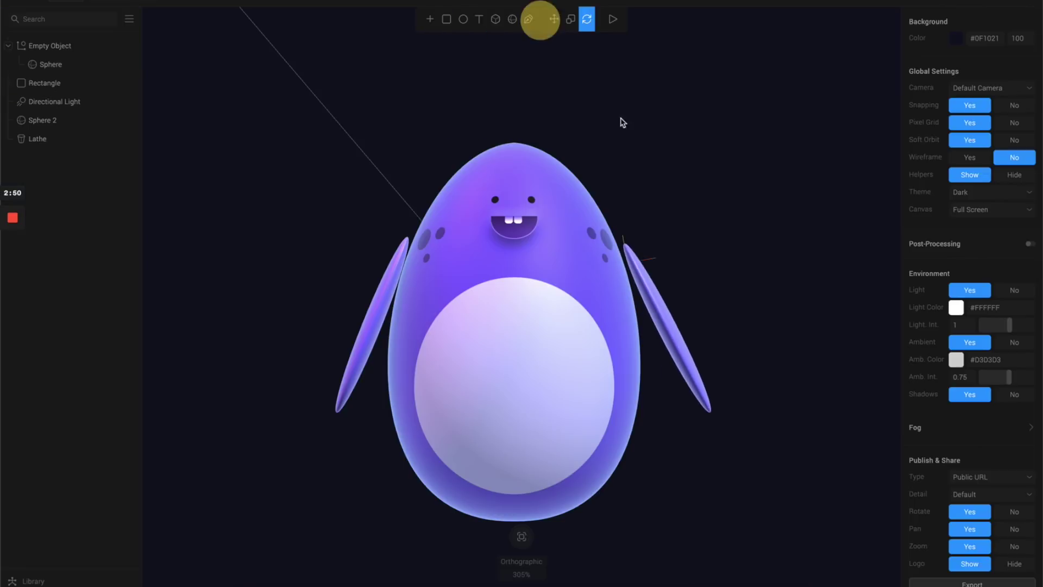
pyautogui.click(665, 326)
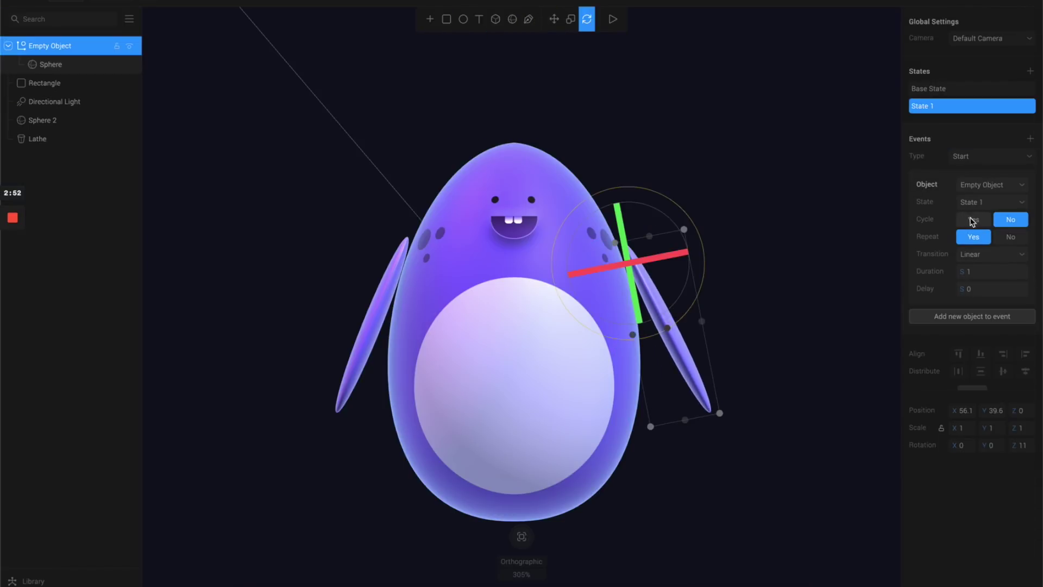
pyautogui.click(973, 220)
pyautogui.click(622, 21)
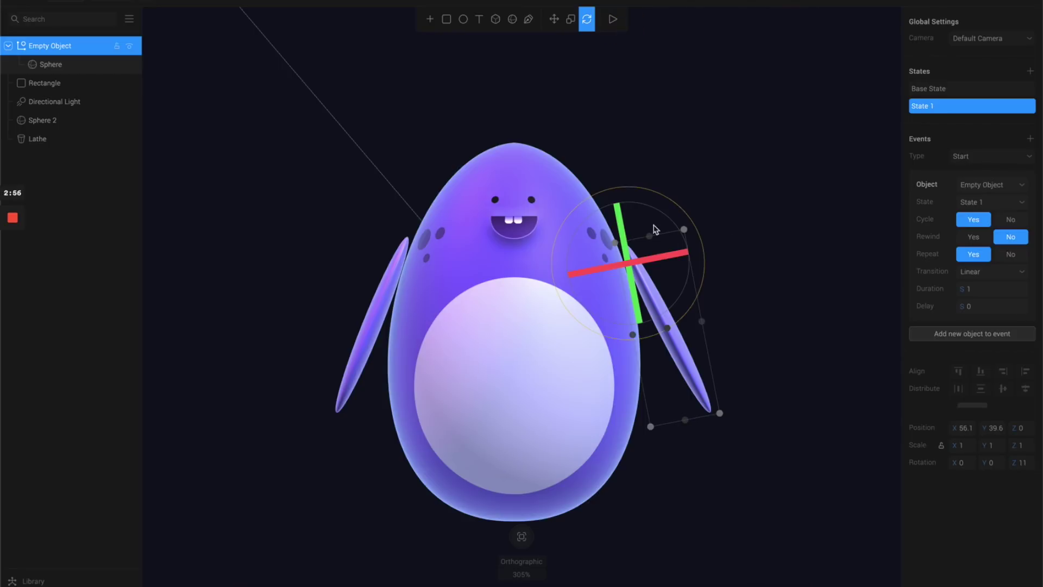
pyautogui.click(614, 19)
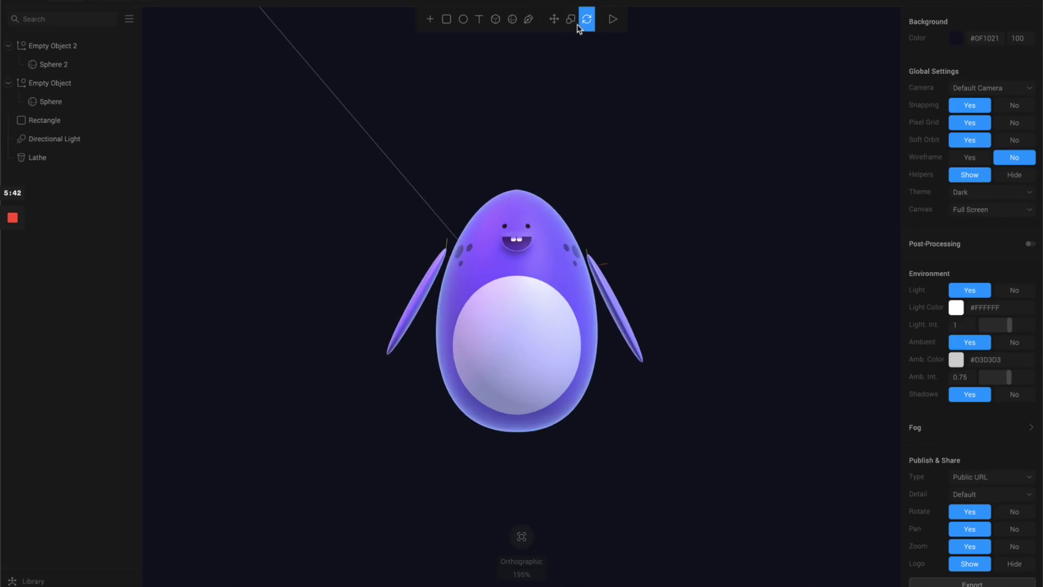
# Preview the scene with both wings flapping above the glowing floor.
pyautogui.click(612, 19)
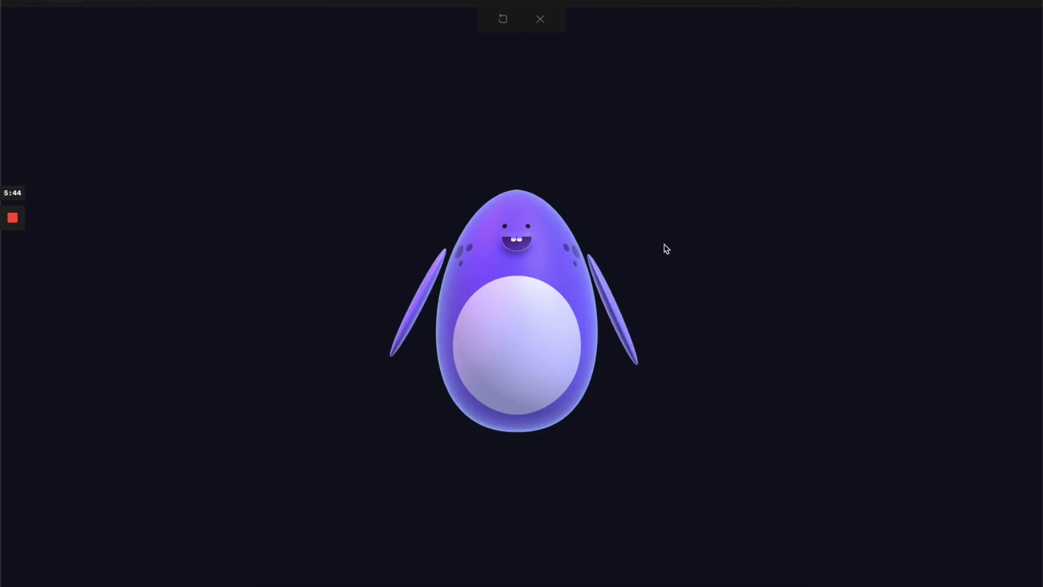
pyautogui.moveTo(622, 298)
pyautogui.mouseDown()
pyautogui.moveTo(603, 303)
pyautogui.moveTo(710, 292)
pyautogui.moveTo(582, 292)
pyautogui.moveTo(639, 288)
pyautogui.mouseUp()
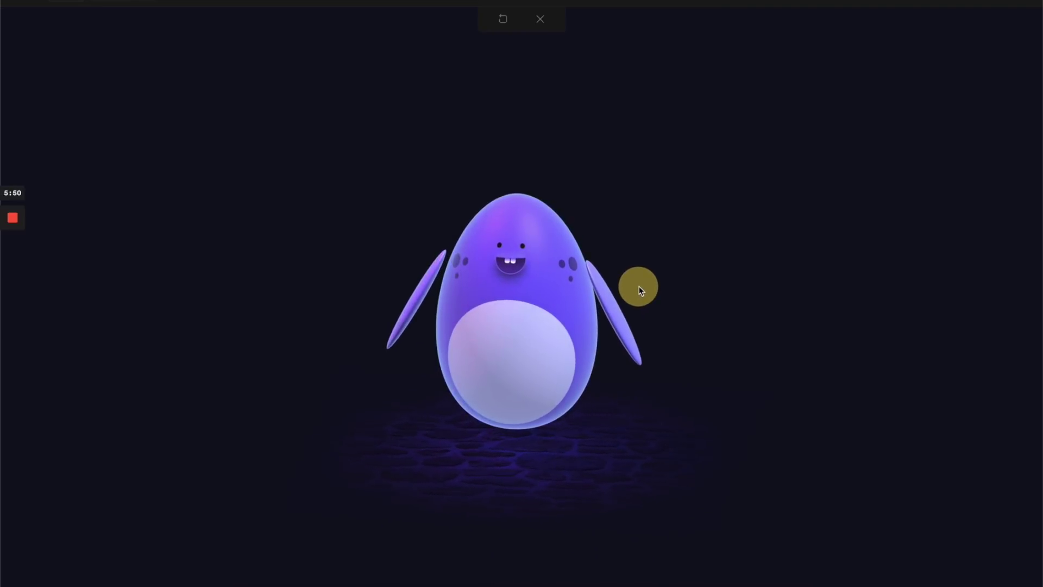
pyautogui.click(538, 20)
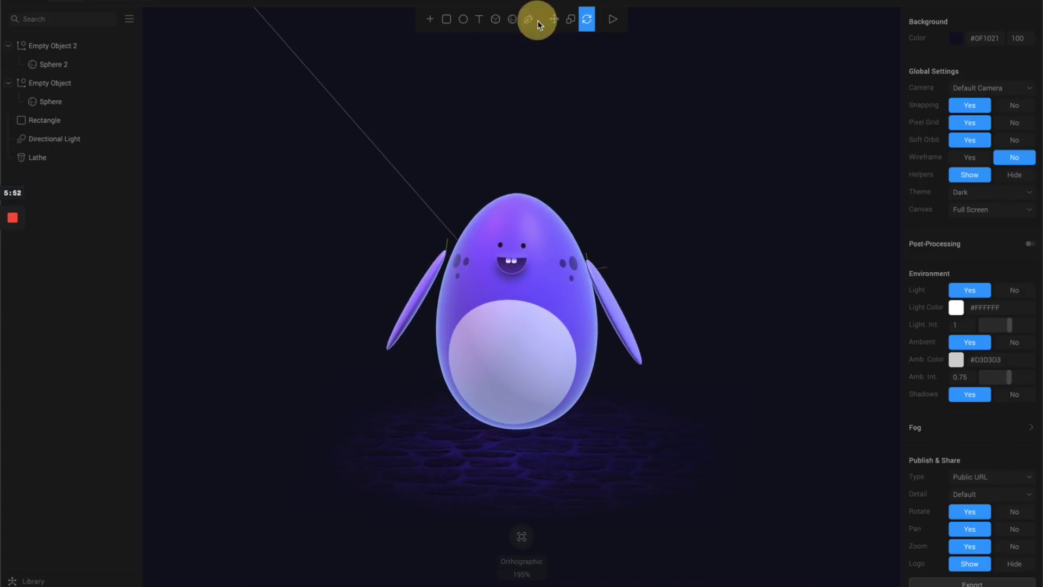
# Select the Lathe body, Empty Object and Empty Object 2 and group them as Buddy.
pyautogui.click(493, 263)
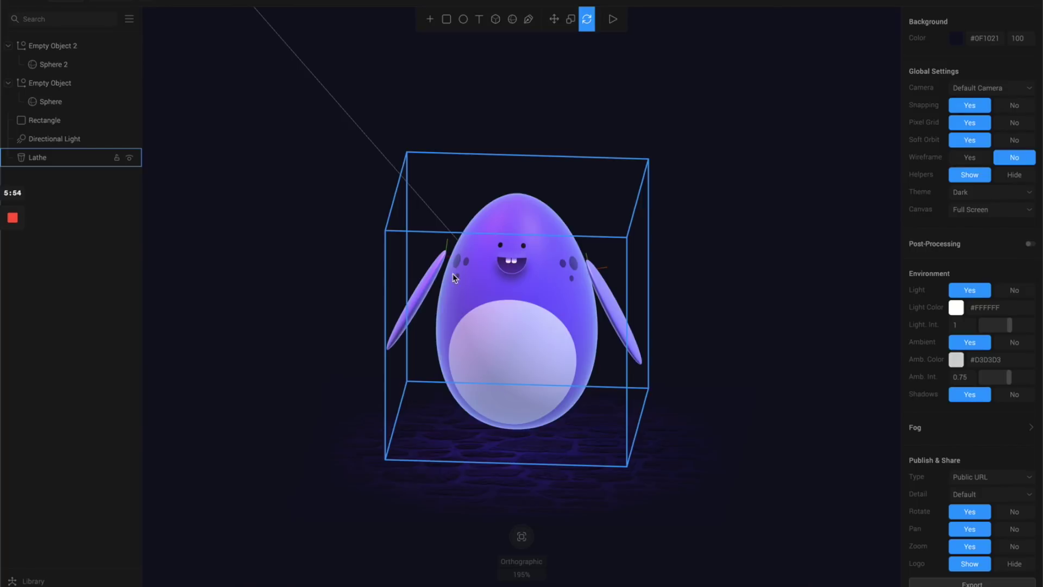
pyautogui.click(603, 204)
pyautogui.click(407, 261)
pyautogui.click(578, 258)
pyautogui.click(359, 285)
pyautogui.click(588, 245)
pyautogui.click(211, 241)
pyautogui.click(493, 297)
pyautogui.click(658, 92)
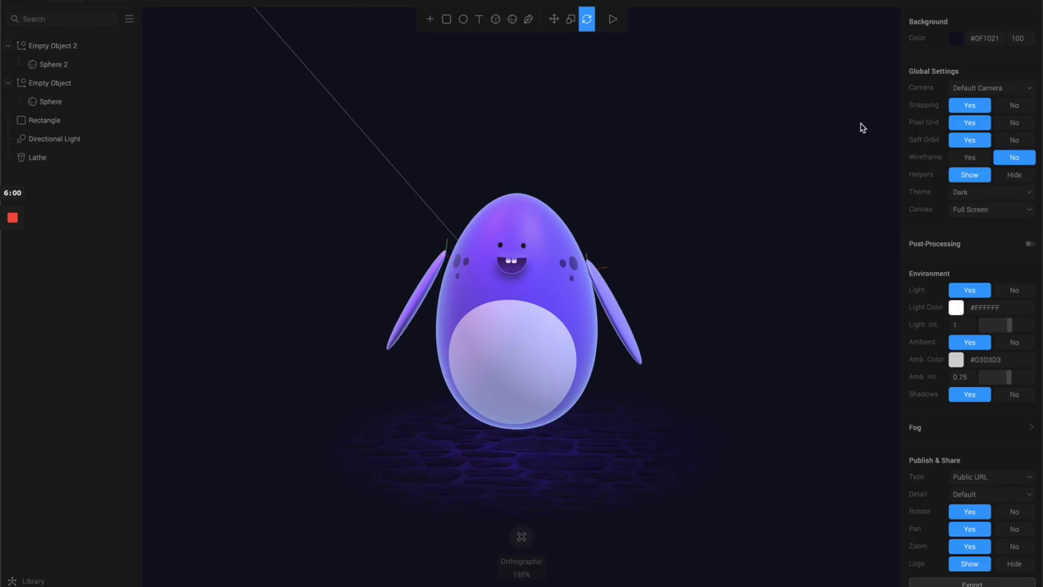
pyautogui.click(520, 277)
pyautogui.click(280, 182)
pyautogui.click(499, 282)
pyautogui.click(610, 248)
pyautogui.click(485, 299)
pyautogui.click(610, 303)
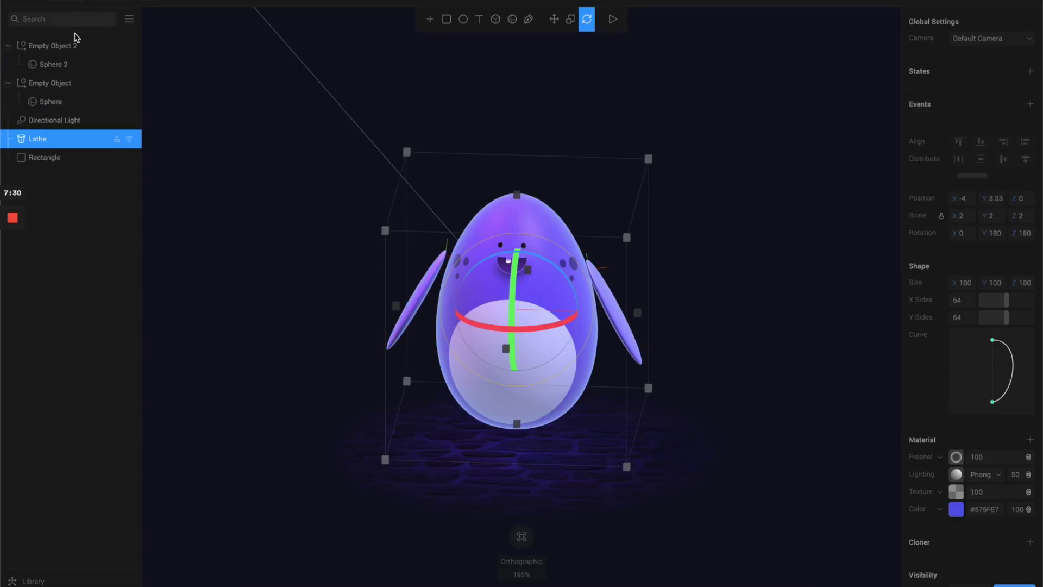
pyautogui.click(76, 47)
pyautogui.keyDown('shift'); pyautogui.click(65, 86); pyautogui.keyUp('shift')
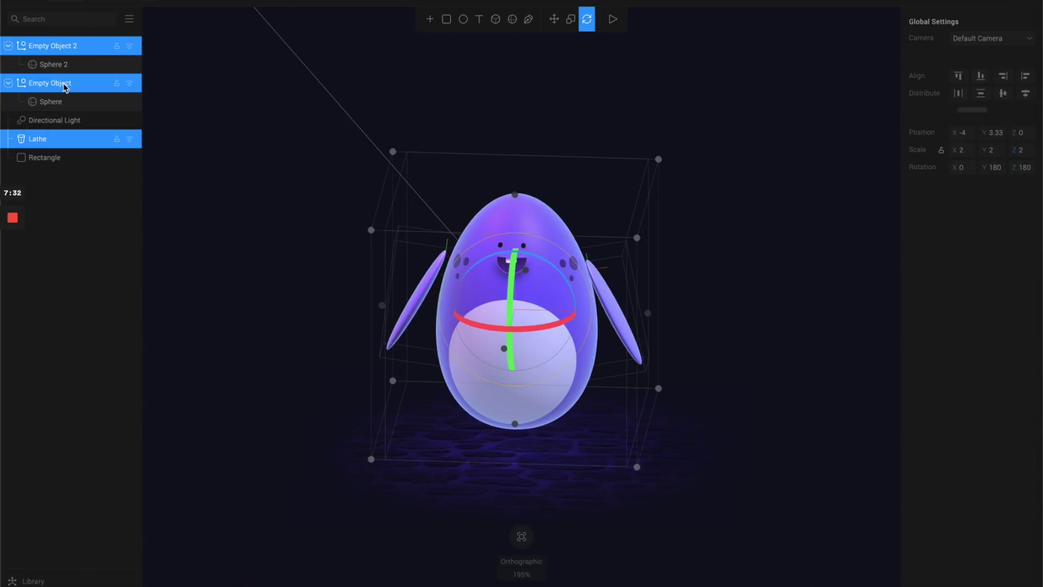
pyautogui.rightClick(64, 87)
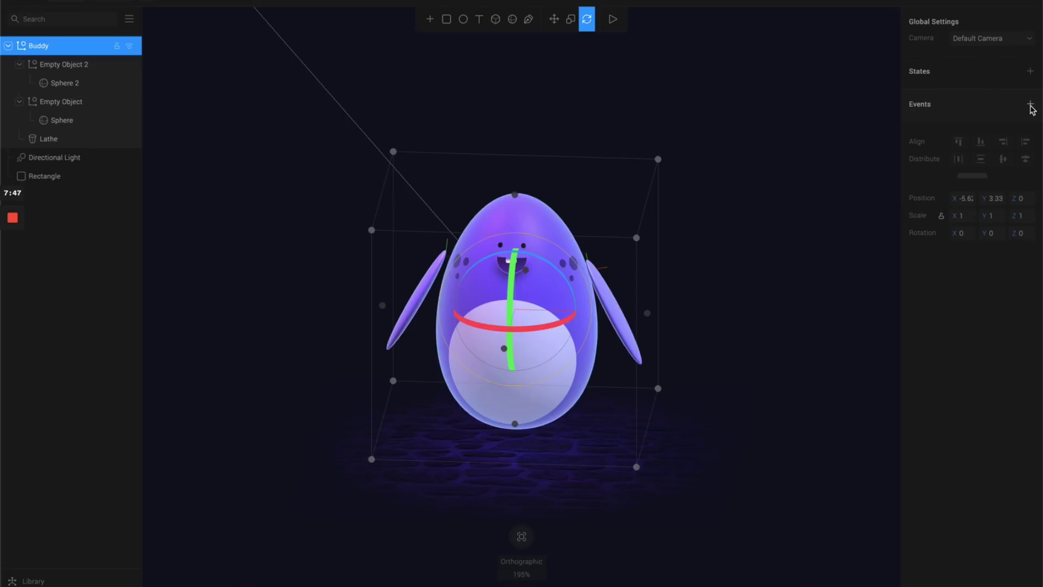
# Give the Buddy group a Look At event and preview the character.
pyautogui.click(1030, 105)
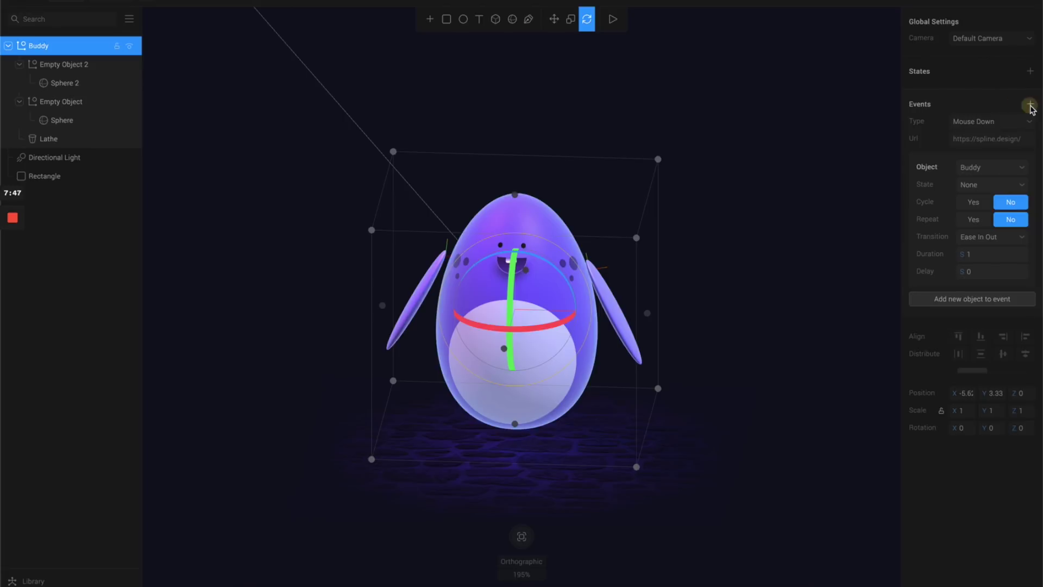
pyautogui.click(1024, 121)
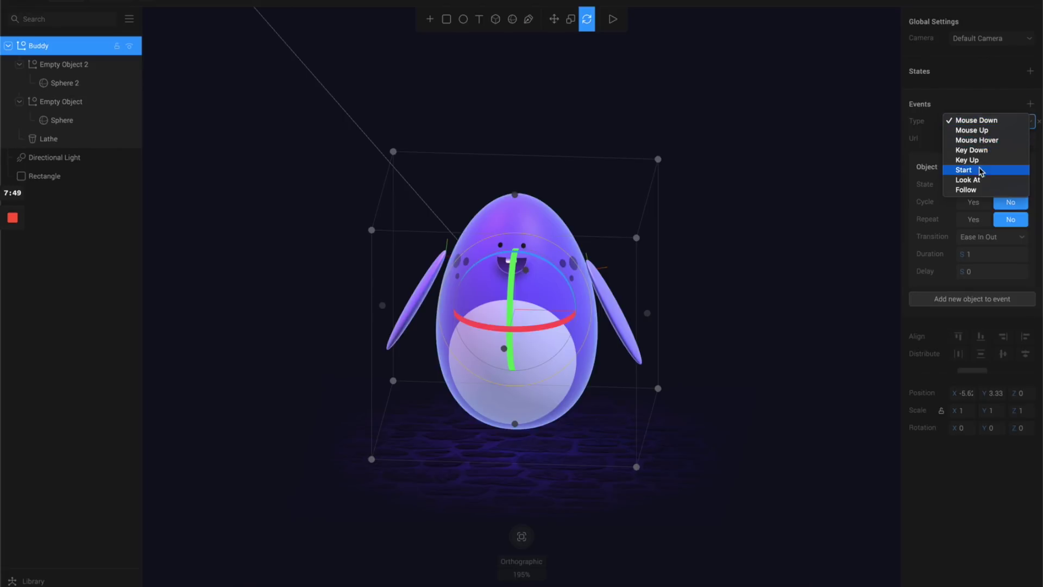
pyautogui.click(975, 181)
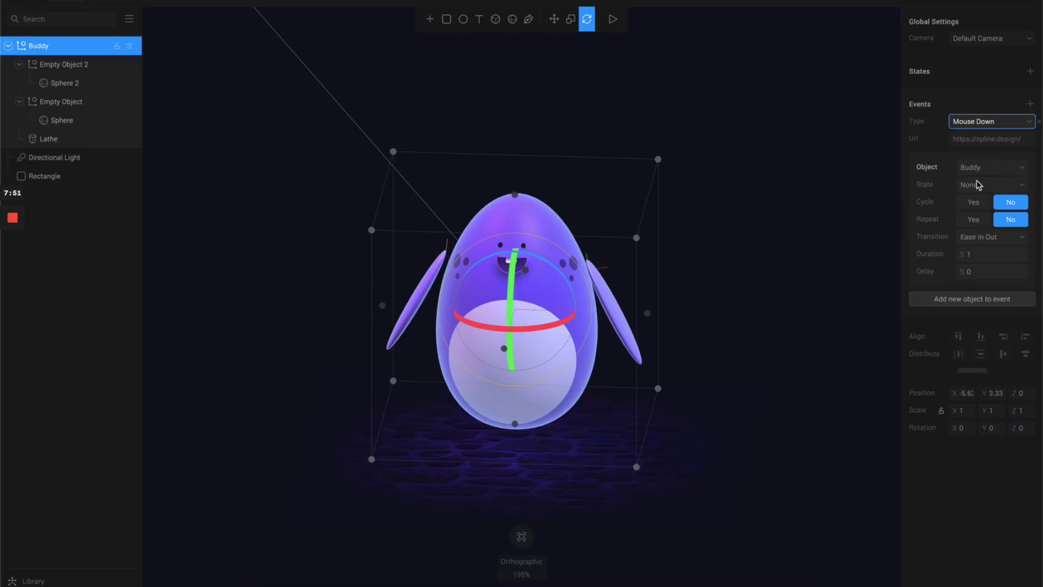
pyautogui.click(612, 19)
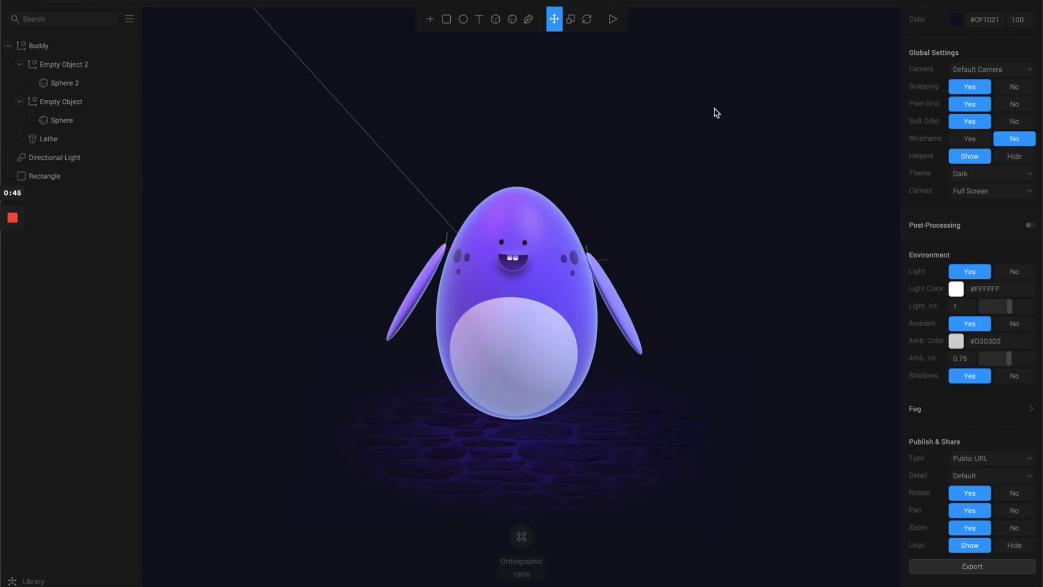
# Export the scene with the Public URL publish type.
pyautogui.click(768, 146)
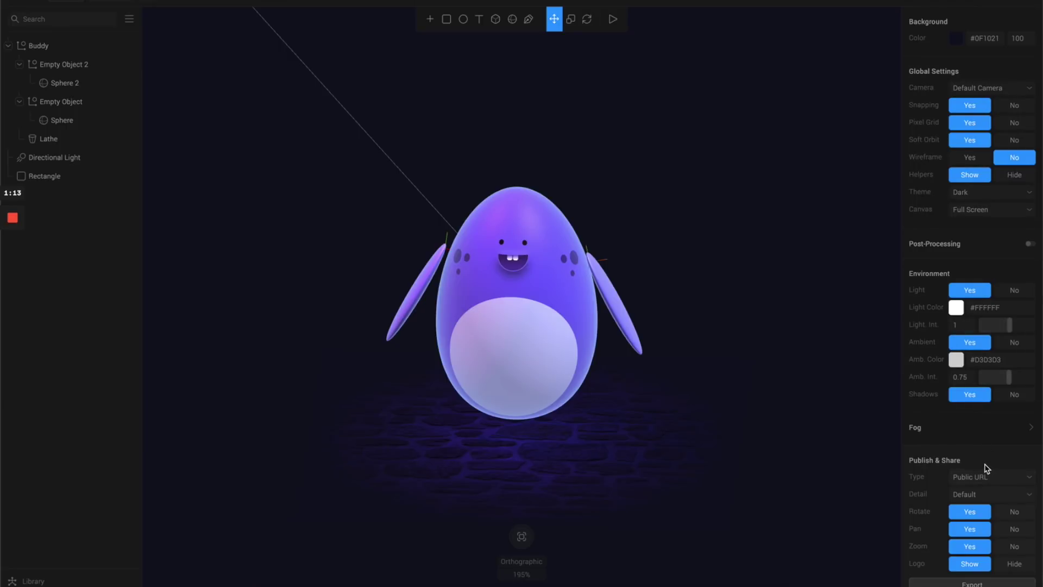
pyautogui.click(1030, 480)
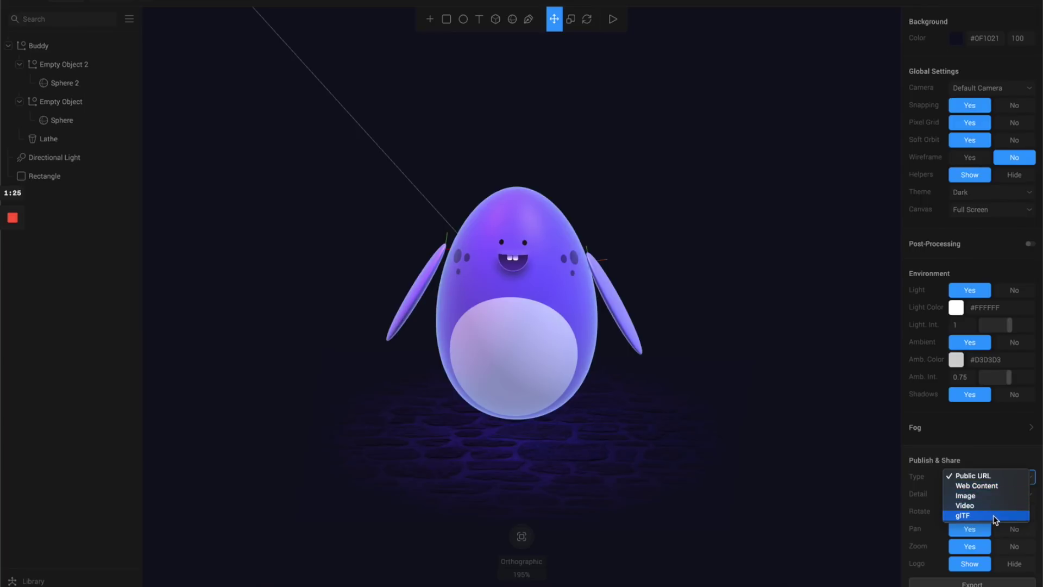
pyautogui.click(976, 478)
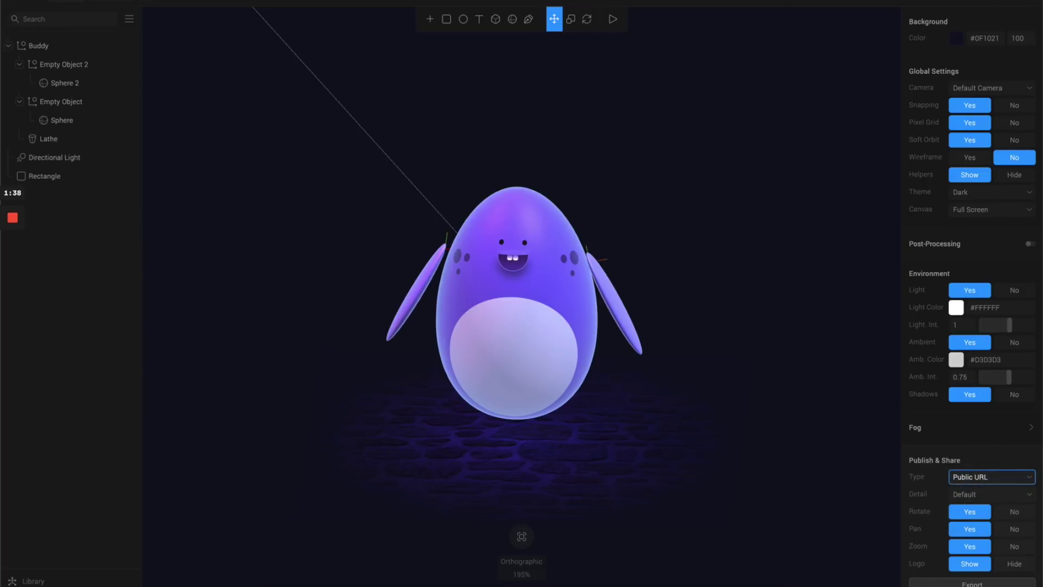
pyautogui.click(931, 580)
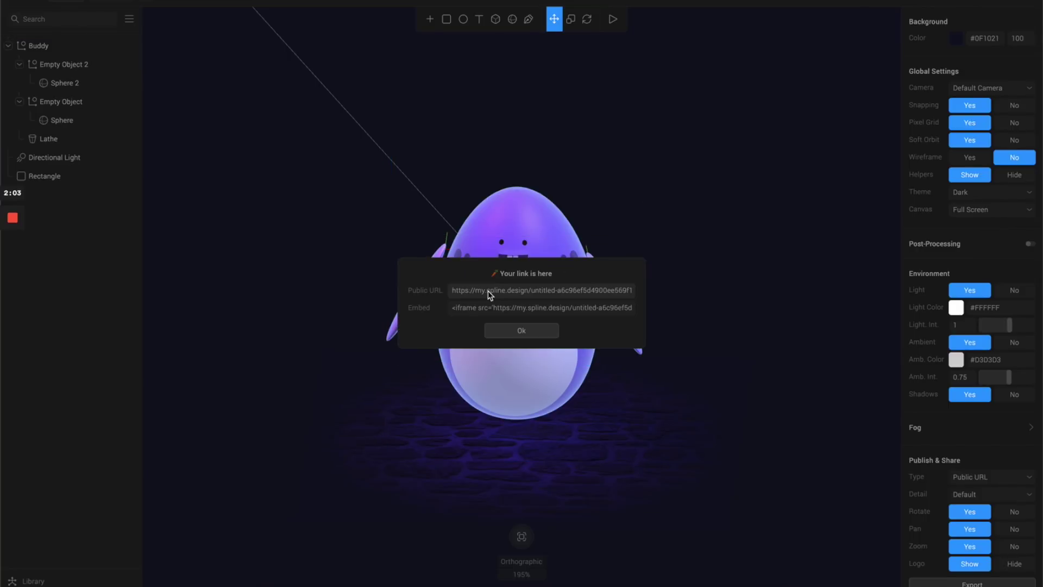
# Copy the public link and load it in a Chrome tab.
pyautogui.click(490, 294)
pyautogui.tripleClick(536, 295)
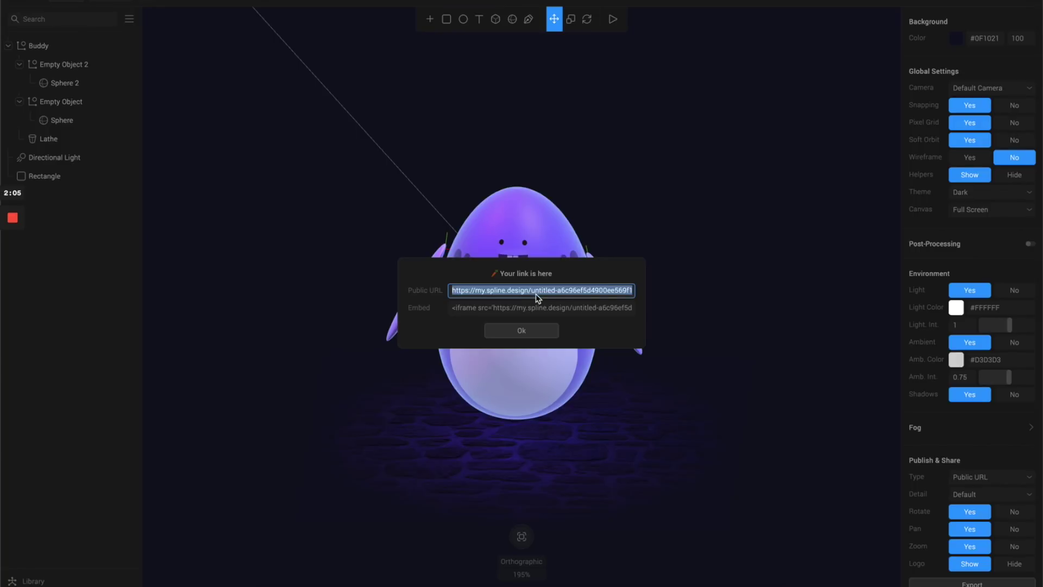
pyautogui.click(520, 331)
pyautogui.click(275, 581)
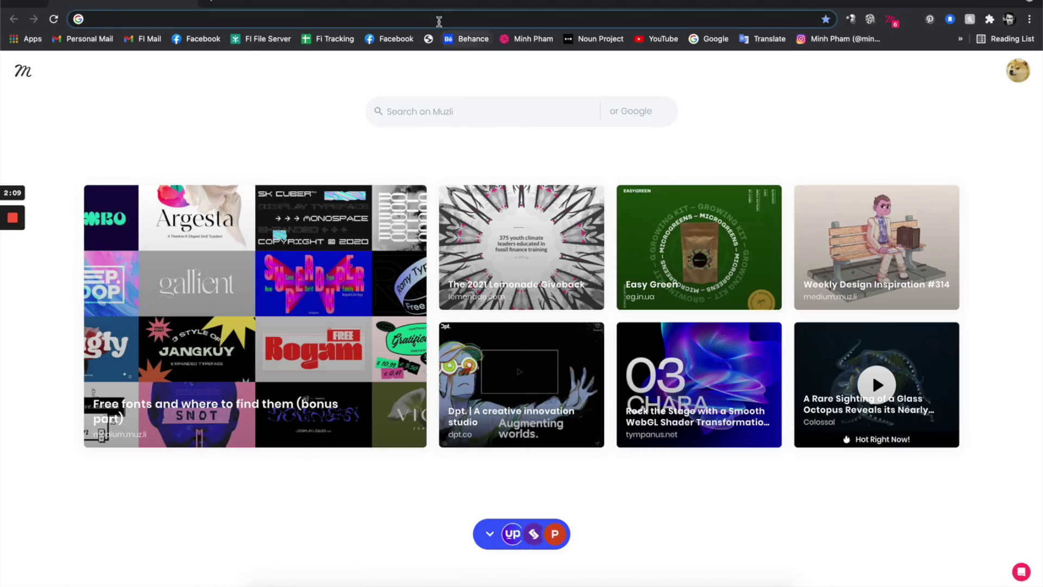
pyautogui.write('https://my.spline.design/untitled-a6c96ef5d4900ee569f118ee2aad04c6/')
pyautogui.press('Return')
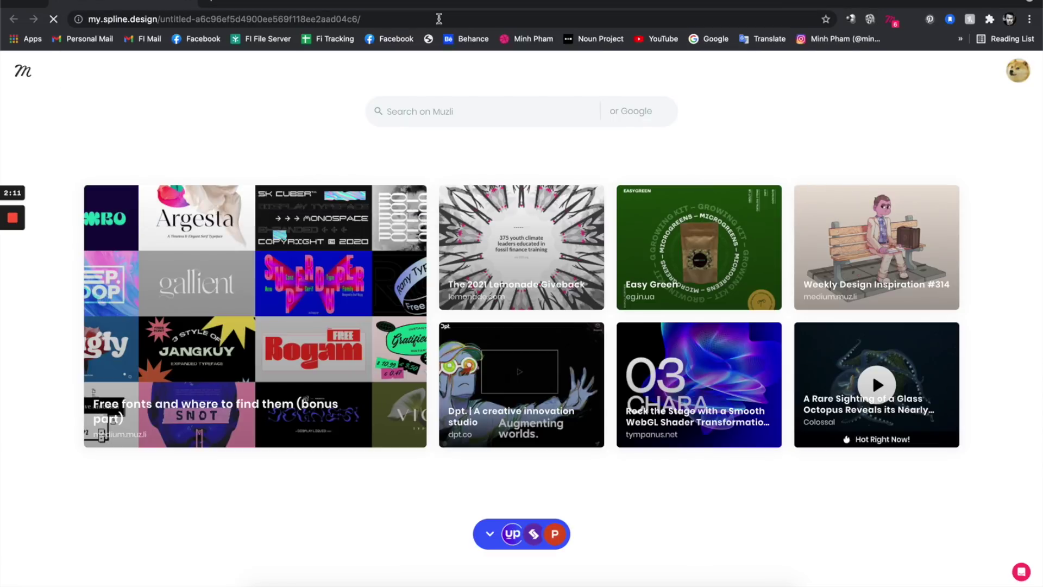